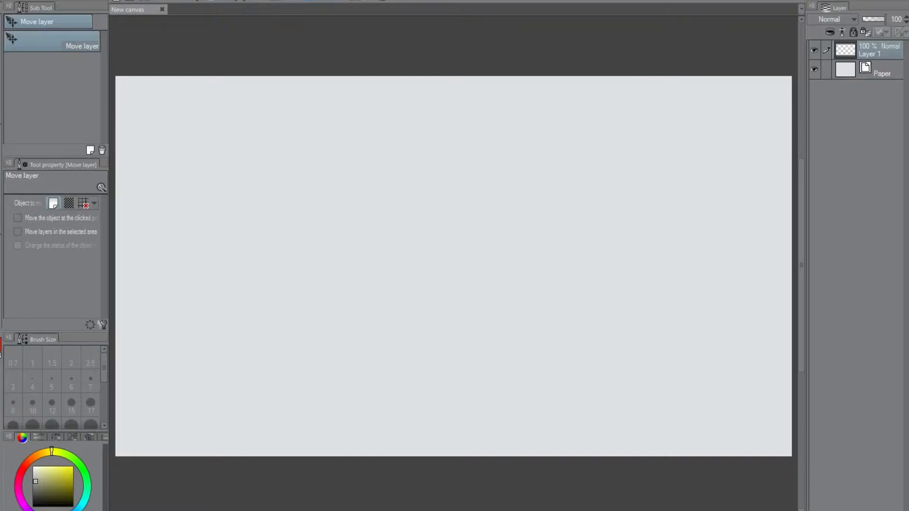
Hand-letter the word "Hello" on Layer 1 with the G-pen at brush size 12.
{"action": "key", "text": "p"}
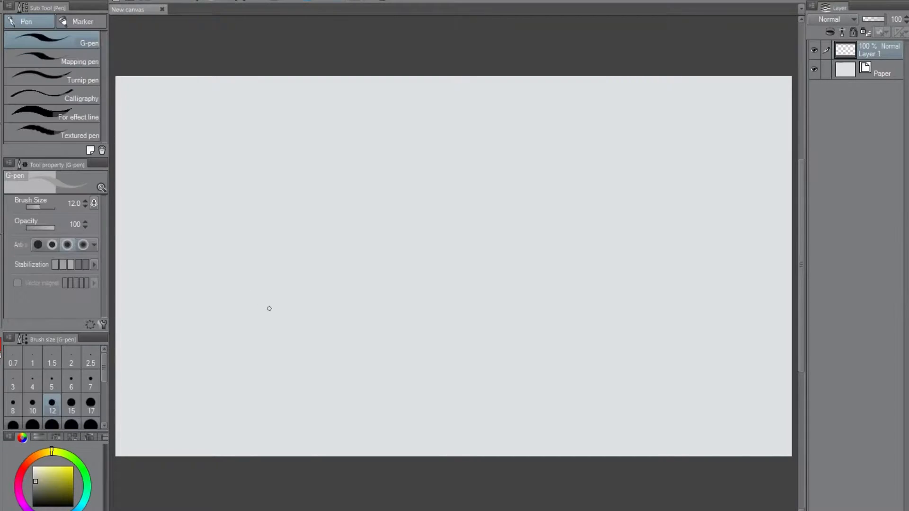
{"action": "left_click_drag", "start_coordinate": [230, 215], "coordinate": [259, 344]}
{"action": "left_click_drag", "start_coordinate": [227, 289], "coordinate": [288, 282]}
{"action": "left_click_drag", "start_coordinate": [254, 205], "coordinate": [294, 331]}
{"action": "left_click_drag", "start_coordinate": [301, 307], "coordinate": [357, 309]}
{"action": "left_click_drag", "start_coordinate": [327, 198], "coordinate": [370, 314]}
{"action": "left_click_drag", "start_coordinate": [345, 186], "coordinate": [391, 303]}
{"action": "left_click_drag", "start_coordinate": [410, 232], "coordinate": [405, 268]}
Draw a round cartoon face beside "Hello" with eyes, eyebrows, whiskers, a smile and a tongue.
{"action": "mouse_move", "coordinate": [603, 172]}
{"action": "left_mouse_down"}
{"action": "mouse_move", "coordinate": [588, 341]}
{"action": "mouse_move", "coordinate": [539, 189]}
{"action": "left_mouse_up"}
{"action": "mouse_move", "coordinate": [578, 236]}
{"action": "left_mouse_down"}
{"action": "mouse_move", "coordinate": [574, 247]}
{"action": "mouse_move", "coordinate": [604, 252]}
{"action": "left_mouse_up"}
{"action": "left_click_drag", "start_coordinate": [547, 238], "coordinate": [658, 259]}
{"action": "mouse_move", "coordinate": [604, 284]}
{"action": "left_mouse_down"}
{"action": "mouse_move", "coordinate": [630, 289]}
{"action": "mouse_move", "coordinate": [623, 275]}
{"action": "mouse_move", "coordinate": [554, 246]}
{"action": "mouse_move", "coordinate": [582, 256]}
{"action": "left_mouse_up"}
{"action": "mouse_move", "coordinate": [591, 258]}
{"action": "left_mouse_down"}
{"action": "mouse_move", "coordinate": [596, 227]}
{"action": "mouse_move", "coordinate": [595, 258]}
{"action": "left_mouse_up"}
{"action": "left_click_drag", "start_coordinate": [556, 227], "coordinate": [500, 207]}
{"action": "left_click_drag", "start_coordinate": [634, 242], "coordinate": [698, 245]}
{"action": "mouse_move", "coordinate": [586, 189]}
{"action": "left_mouse_down"}
{"action": "mouse_move", "coordinate": [566, 195]}
{"action": "mouse_move", "coordinate": [590, 194]}
{"action": "left_mouse_up"}
{"action": "mouse_move", "coordinate": [615, 186]}
{"action": "left_mouse_down"}
{"action": "mouse_move", "coordinate": [632, 198]}
{"action": "mouse_move", "coordinate": [622, 202]}
{"action": "left_mouse_up"}
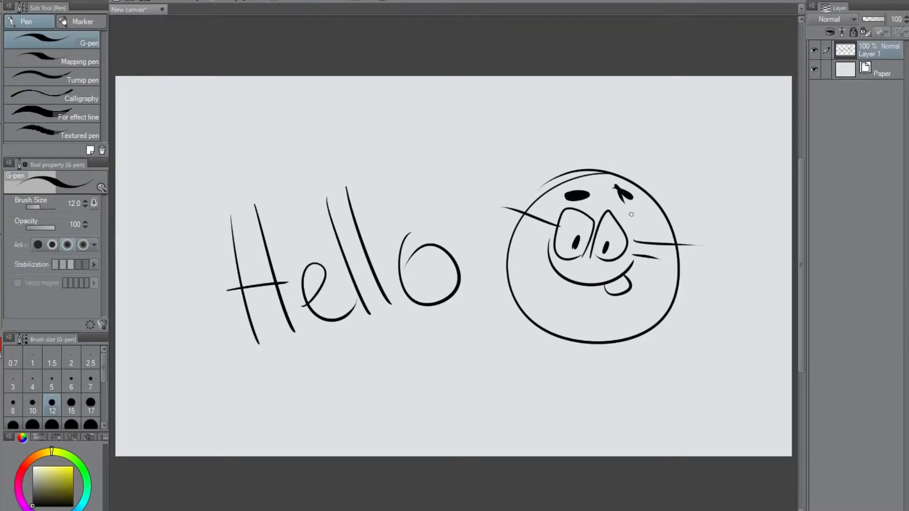
Add a centre line to the cartoon face's tongue and draw an ear with inner detail on each side.
{"action": "left_click_drag", "start_coordinate": [615, 277], "coordinate": [619, 292]}
{"action": "mouse_move", "coordinate": [499, 255]}
{"action": "left_mouse_down"}
{"action": "mouse_move", "coordinate": [484, 248]}
{"action": "mouse_move", "coordinate": [519, 265]}
{"action": "left_mouse_up"}
{"action": "left_click_drag", "start_coordinate": [681, 282], "coordinate": [675, 300]}
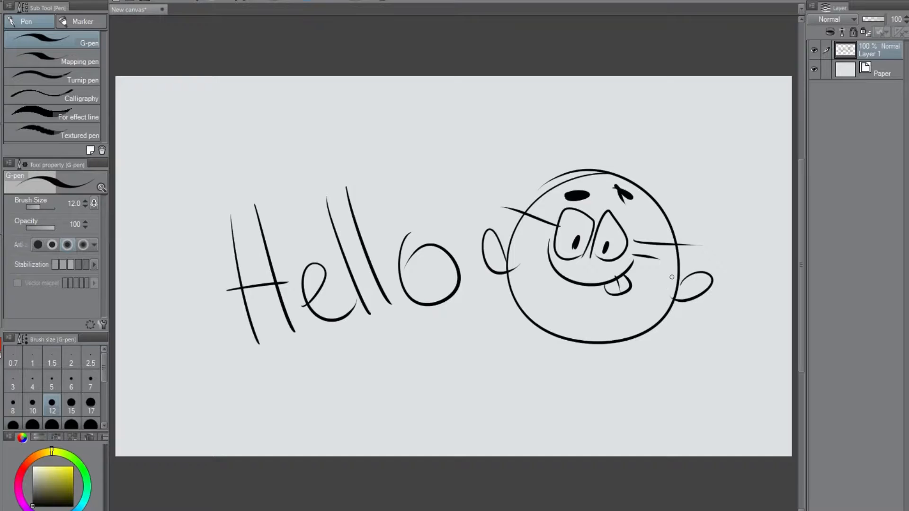
{"action": "left_click_drag", "start_coordinate": [492, 243], "coordinate": [505, 260]}
{"action": "left_click_drag", "start_coordinate": [703, 279], "coordinate": [669, 289]}
Handwrite "Comic con - CTNX" above the "Hello" lettering.
{"action": "mouse_move", "coordinate": [158, 122]}
{"action": "left_mouse_down"}
{"action": "mouse_move", "coordinate": [141, 129]}
{"action": "mouse_move", "coordinate": [159, 155]}
{"action": "left_mouse_up"}
{"action": "mouse_move", "coordinate": [173, 134]}
{"action": "left_mouse_down"}
{"action": "mouse_move", "coordinate": [195, 123]}
{"action": "mouse_move", "coordinate": [215, 147]}
{"action": "left_mouse_up"}
{"action": "mouse_move", "coordinate": [231, 121]}
{"action": "left_mouse_down"}
{"action": "mouse_move", "coordinate": [218, 138]}
{"action": "mouse_move", "coordinate": [237, 144]}
{"action": "left_mouse_up"}
{"action": "left_click_drag", "start_coordinate": [264, 125], "coordinate": [263, 144]}
{"action": "mouse_move", "coordinate": [288, 121]}
{"action": "left_mouse_down"}
{"action": "mouse_move", "coordinate": [395, 134]}
{"action": "mouse_move", "coordinate": [416, 107]}
{"action": "left_mouse_up"}
{"action": "mouse_move", "coordinate": [410, 109]}
{"action": "left_mouse_down"}
{"action": "mouse_move", "coordinate": [412, 135]}
{"action": "mouse_move", "coordinate": [444, 108]}
{"action": "mouse_move", "coordinate": [475, 127]}
{"action": "left_mouse_up"}
{"action": "left_click_drag", "start_coordinate": [469, 106], "coordinate": [456, 135]}
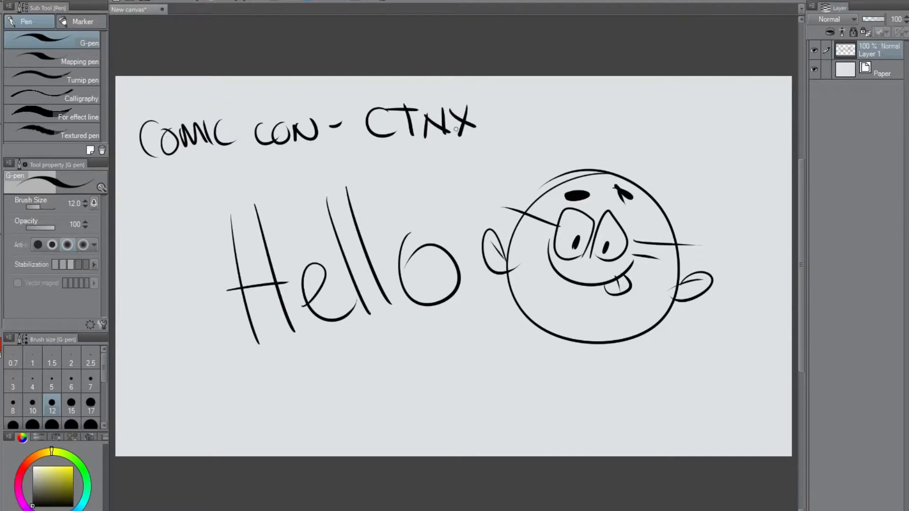
Continue the handwritten line with "- Designer con" after "CTNX".
{"action": "left_click_drag", "start_coordinate": [508, 118], "coordinate": [543, 136]}
{"action": "mouse_move", "coordinate": [534, 103]}
{"action": "left_mouse_down"}
{"action": "mouse_move", "coordinate": [545, 135]}
{"action": "mouse_move", "coordinate": [589, 134]}
{"action": "left_mouse_up"}
{"action": "mouse_move", "coordinate": [613, 112]}
{"action": "left_mouse_down"}
{"action": "mouse_move", "coordinate": [587, 134]}
{"action": "mouse_move", "coordinate": [614, 133]}
{"action": "left_mouse_up"}
{"action": "left_click_drag", "start_coordinate": [633, 114], "coordinate": [625, 150]}
{"action": "mouse_move", "coordinate": [644, 134]}
{"action": "left_mouse_down"}
{"action": "mouse_move", "coordinate": [648, 116]}
{"action": "mouse_move", "coordinate": [662, 133]}
{"action": "left_mouse_up"}
{"action": "left_click_drag", "start_coordinate": [665, 123], "coordinate": [694, 105]}
{"action": "mouse_move", "coordinate": [724, 114]}
{"action": "left_mouse_down"}
{"action": "mouse_move", "coordinate": [715, 132]}
{"action": "mouse_move", "coordinate": [742, 115]}
{"action": "mouse_move", "coordinate": [775, 114]}
{"action": "left_mouse_up"}
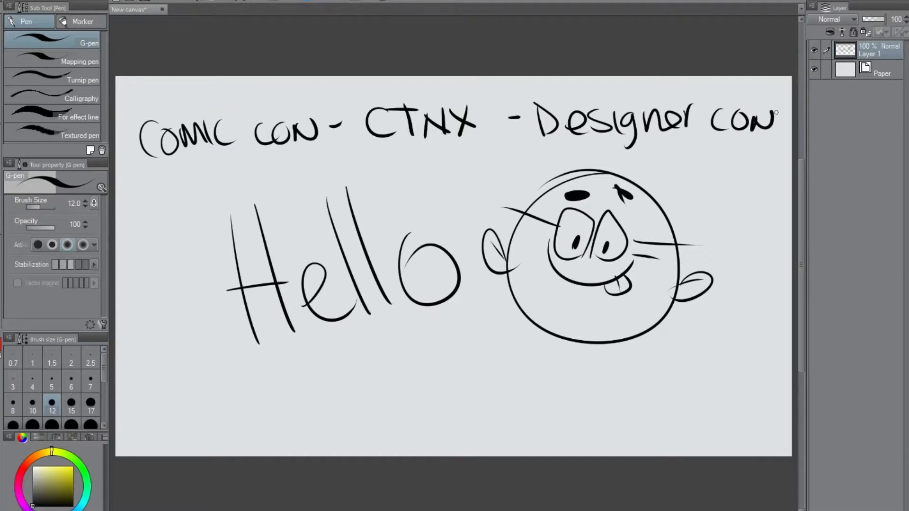
Underline each of the three handwritten convention names.
{"action": "left_click_drag", "start_coordinate": [189, 175], "coordinate": [261, 169]}
{"action": "left_click_drag", "start_coordinate": [397, 157], "coordinate": [453, 155]}
{"action": "left_click_drag", "start_coordinate": [594, 158], "coordinate": [716, 160]}
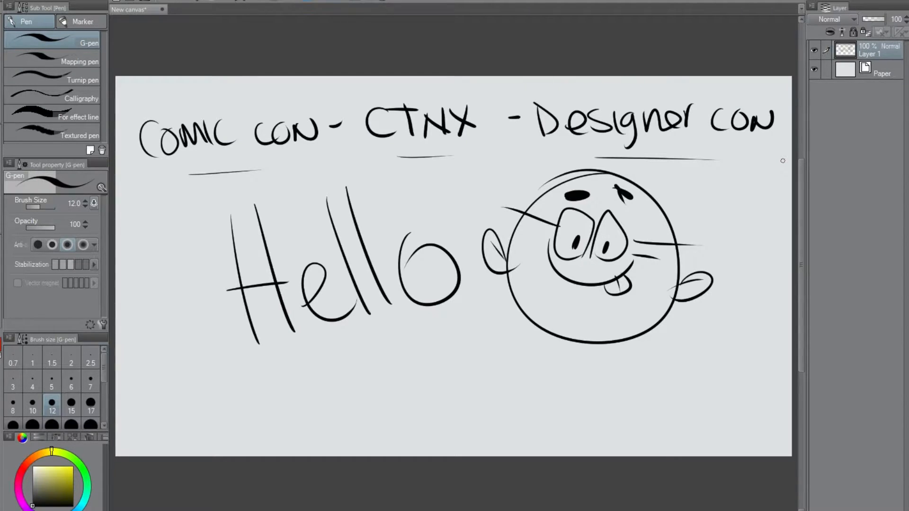
Draw arrows with filled heads pointing up at "Comic con" and "CTNX".
{"action": "mouse_move", "coordinate": [168, 224]}
{"action": "left_mouse_down"}
{"action": "mouse_move", "coordinate": [212, 174]}
{"action": "mouse_move", "coordinate": [208, 160]}
{"action": "mouse_move", "coordinate": [220, 162]}
{"action": "left_mouse_up"}
{"action": "mouse_move", "coordinate": [206, 166]}
{"action": "left_mouse_down"}
{"action": "mouse_move", "coordinate": [215, 175]}
{"action": "mouse_move", "coordinate": [197, 163]}
{"action": "mouse_move", "coordinate": [214, 165]}
{"action": "mouse_move", "coordinate": [209, 183]}
{"action": "left_mouse_up"}
{"action": "left_click_drag", "start_coordinate": [408, 220], "coordinate": [407, 166]}
{"action": "mouse_move", "coordinate": [402, 164]}
{"action": "left_mouse_down"}
{"action": "mouse_move", "coordinate": [421, 158]}
{"action": "mouse_move", "coordinate": [415, 175]}
{"action": "left_mouse_up"}
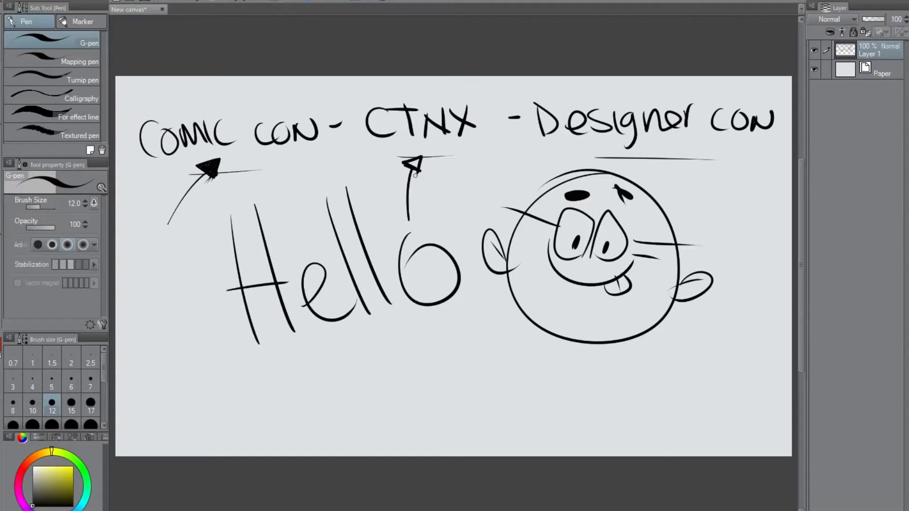
{"action": "mouse_move", "coordinate": [420, 169]}
{"action": "left_mouse_down"}
{"action": "mouse_move", "coordinate": [423, 150]}
{"action": "mouse_move", "coordinate": [415, 161]}
{"action": "left_mouse_up"}
Mark each of the three convention names with a small x above it.
{"action": "left_click_drag", "start_coordinate": [243, 94], "coordinate": [227, 113]}
{"action": "mouse_move", "coordinate": [666, 86]}
{"action": "left_mouse_down"}
{"action": "mouse_move", "coordinate": [658, 94]}
{"action": "mouse_move", "coordinate": [667, 94]}
{"action": "left_mouse_up"}
{"action": "mouse_move", "coordinate": [661, 93]}
{"action": "left_mouse_down"}
{"action": "mouse_move", "coordinate": [650, 101]}
{"action": "mouse_move", "coordinate": [684, 127]}
{"action": "left_mouse_up"}
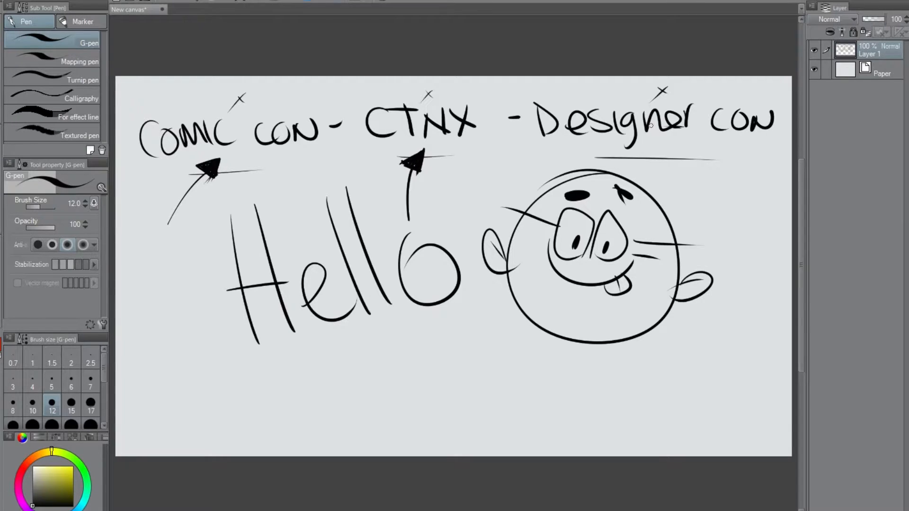
{"action": "left_click_drag", "start_coordinate": [535, 99], "coordinate": [540, 136]}
Scribble chin stubble and a row of short hairs inside the mouth on the cartoon face.
{"action": "left_click_drag", "start_coordinate": [546, 322], "coordinate": [610, 349]}
{"action": "mouse_move", "coordinate": [562, 263]}
{"action": "left_mouse_down"}
{"action": "mouse_move", "coordinate": [580, 274]}
{"action": "mouse_move", "coordinate": [615, 269]}
{"action": "left_mouse_up"}
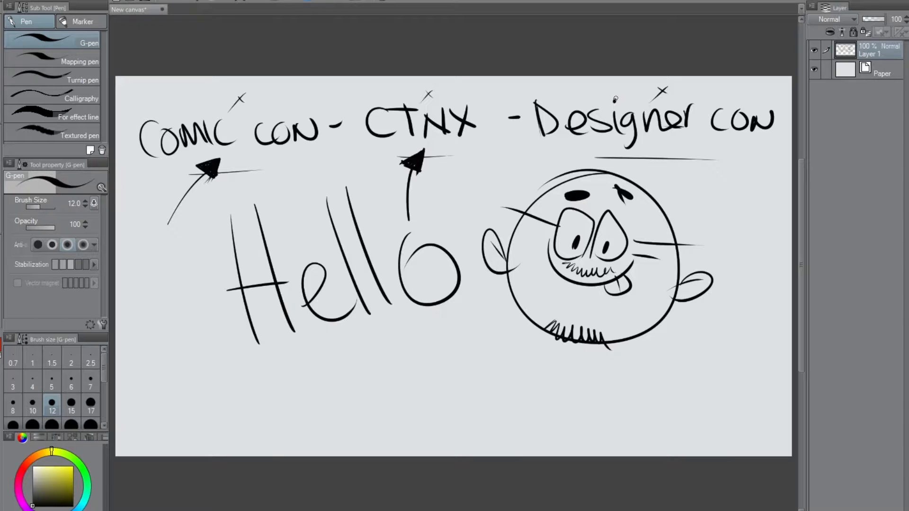
Write "- sell" beneath "Designer con" and add short dashes beneath "CTNX" and "Comic con".
{"action": "left_click_drag", "start_coordinate": [680, 150], "coordinate": [701, 146]}
{"action": "mouse_move", "coordinate": [723, 144]}
{"action": "left_mouse_down"}
{"action": "mouse_move", "coordinate": [715, 151]}
{"action": "mouse_move", "coordinate": [739, 140]}
{"action": "mouse_move", "coordinate": [749, 160]}
{"action": "left_mouse_up"}
{"action": "left_click_drag", "start_coordinate": [444, 147], "coordinate": [454, 143]}
{"action": "left_click_drag", "start_coordinate": [269, 157], "coordinate": [296, 150]}
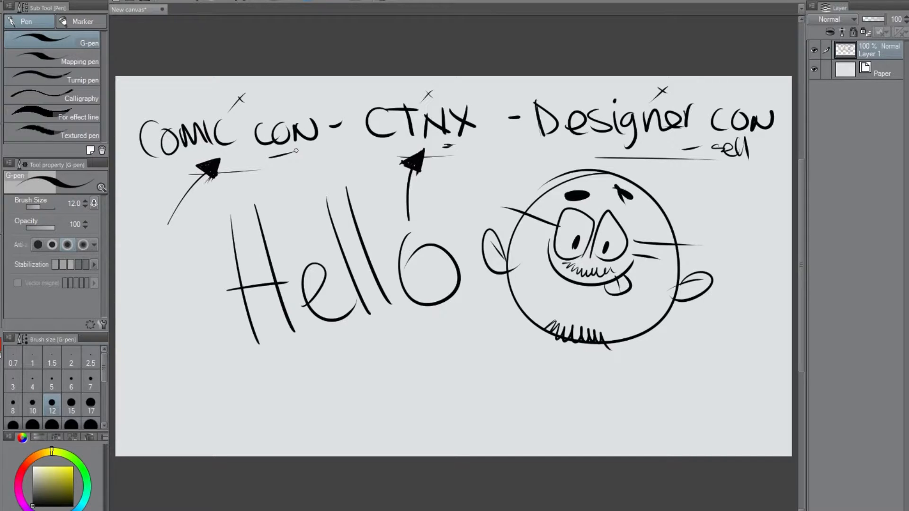
Hide Layer 1, create a new raster layer and write "Comic con -" in the canvas's upper-left corner.
{"action": "left_click", "coordinate": [814, 49]}
{"action": "key", "text": "ctrl+shift+n"}
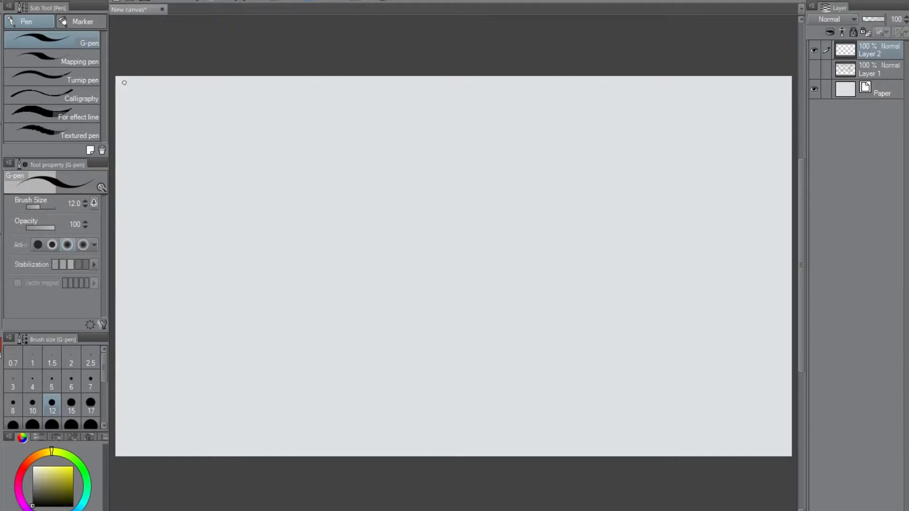
{"action": "mouse_move", "coordinate": [125, 82]}
{"action": "left_mouse_down"}
{"action": "mouse_move", "coordinate": [153, 89]}
{"action": "mouse_move", "coordinate": [214, 82]}
{"action": "left_mouse_up"}
Rough in an oval head with a curved vertical centre line in the upper middle of the canvas.
{"action": "mouse_move", "coordinate": [419, 179]}
{"action": "left_mouse_down"}
{"action": "mouse_move", "coordinate": [374, 182]}
{"action": "mouse_move", "coordinate": [498, 247]}
{"action": "mouse_move", "coordinate": [332, 222]}
{"action": "mouse_move", "coordinate": [473, 183]}
{"action": "mouse_move", "coordinate": [367, 285]}
{"action": "mouse_move", "coordinate": [387, 163]}
{"action": "mouse_move", "coordinate": [462, 290]}
{"action": "left_mouse_up"}
{"action": "left_click_drag", "start_coordinate": [331, 202], "coordinate": [329, 227]}
{"action": "mouse_move", "coordinate": [402, 164]}
{"action": "left_mouse_down"}
{"action": "mouse_move", "coordinate": [377, 237]}
{"action": "mouse_move", "coordinate": [407, 296]}
{"action": "left_mouse_up"}
{"action": "mouse_move", "coordinate": [326, 211]}
{"action": "left_mouse_down"}
{"action": "mouse_move", "coordinate": [332, 253]}
{"action": "mouse_move", "coordinate": [386, 294]}
{"action": "mouse_move", "coordinate": [497, 236]}
{"action": "mouse_move", "coordinate": [378, 184]}
{"action": "left_mouse_up"}
{"action": "mouse_move", "coordinate": [458, 164]}
{"action": "left_mouse_down"}
{"action": "mouse_move", "coordinate": [529, 144]}
{"action": "mouse_move", "coordinate": [502, 237]}
{"action": "mouse_move", "coordinate": [549, 148]}
{"action": "mouse_move", "coordinate": [447, 166]}
{"action": "left_mouse_up"}
Sketch two pointed ears on the head with a tuft of fur between them.
{"action": "mouse_move", "coordinate": [342, 173]}
{"action": "left_mouse_down"}
{"action": "mouse_move", "coordinate": [380, 108]}
{"action": "mouse_move", "coordinate": [403, 167]}
{"action": "left_mouse_up"}
{"action": "left_click_drag", "start_coordinate": [387, 107], "coordinate": [325, 201]}
{"action": "mouse_move", "coordinate": [466, 158]}
{"action": "left_mouse_down"}
{"action": "mouse_move", "coordinate": [448, 165]}
{"action": "mouse_move", "coordinate": [431, 149]}
{"action": "mouse_move", "coordinate": [435, 162]}
{"action": "mouse_move", "coordinate": [403, 148]}
{"action": "left_mouse_up"}
{"action": "mouse_move", "coordinate": [408, 149]}
{"action": "left_mouse_down"}
{"action": "mouse_move", "coordinate": [415, 153]}
{"action": "mouse_move", "coordinate": [386, 152]}
{"action": "mouse_move", "coordinate": [379, 168]}
{"action": "left_mouse_up"}
{"action": "mouse_move", "coordinate": [449, 164]}
{"action": "left_mouse_down"}
{"action": "mouse_move", "coordinate": [538, 145]}
{"action": "mouse_move", "coordinate": [505, 237]}
{"action": "left_mouse_up"}
{"action": "mouse_move", "coordinate": [403, 157]}
{"action": "left_mouse_down"}
{"action": "mouse_move", "coordinate": [335, 175]}
{"action": "mouse_move", "coordinate": [354, 123]}
{"action": "left_mouse_up"}
{"action": "mouse_move", "coordinate": [335, 201]}
{"action": "left_mouse_down"}
{"action": "mouse_move", "coordinate": [377, 98]}
{"action": "mouse_move", "coordinate": [405, 164]}
{"action": "mouse_move", "coordinate": [540, 144]}
{"action": "left_mouse_up"}
{"action": "left_click_drag", "start_coordinate": [538, 142], "coordinate": [515, 240]}
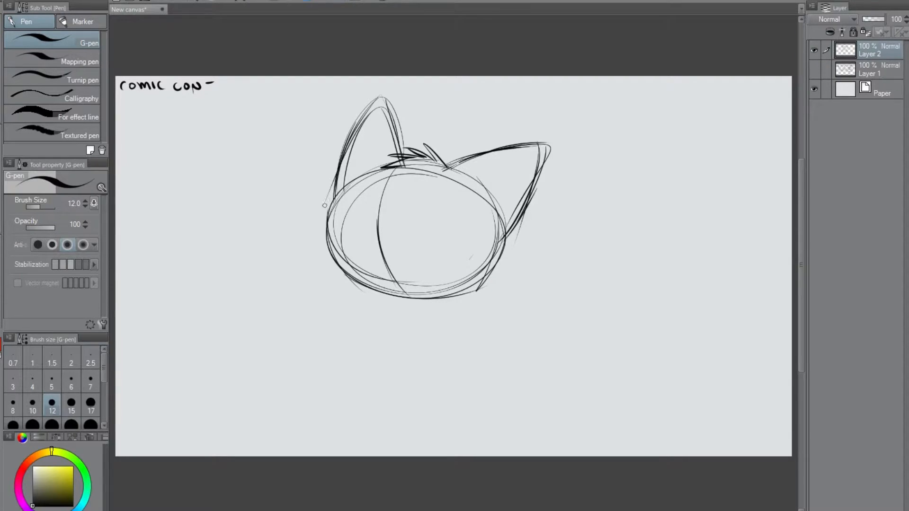
Add fur at the ear bases and sketch pointed cheeks joined by a wide curved jawline.
{"action": "left_click_drag", "start_coordinate": [325, 197], "coordinate": [323, 204]}
{"action": "left_click_drag", "start_coordinate": [504, 231], "coordinate": [515, 241]}
{"action": "mouse_move", "coordinate": [322, 218]}
{"action": "left_mouse_down"}
{"action": "mouse_move", "coordinate": [288, 260]}
{"action": "mouse_move", "coordinate": [350, 279]}
{"action": "mouse_move", "coordinate": [371, 292]}
{"action": "left_mouse_up"}
{"action": "mouse_move", "coordinate": [316, 274]}
{"action": "left_mouse_down"}
{"action": "mouse_move", "coordinate": [396, 309]}
{"action": "mouse_move", "coordinate": [444, 307]}
{"action": "left_mouse_up"}
{"action": "left_click_drag", "start_coordinate": [338, 284], "coordinate": [506, 302]}
{"action": "left_click_drag", "start_coordinate": [515, 246], "coordinate": [547, 283]}
{"action": "mouse_move", "coordinate": [539, 287]}
{"action": "left_mouse_down"}
{"action": "mouse_move", "coordinate": [475, 310]}
{"action": "mouse_move", "coordinate": [417, 315]}
{"action": "left_mouse_up"}
{"action": "mouse_move", "coordinate": [307, 265]}
{"action": "left_mouse_down"}
{"action": "mouse_move", "coordinate": [495, 304]}
{"action": "mouse_move", "coordinate": [535, 279]}
{"action": "left_mouse_up"}
Reinforce both outer ear outlines and sketch the inner edge and fur of the right ear.
{"action": "left_click_drag", "start_coordinate": [379, 100], "coordinate": [335, 176]}
{"action": "mouse_move", "coordinate": [382, 96]}
{"action": "left_mouse_down"}
{"action": "mouse_move", "coordinate": [399, 157]}
{"action": "mouse_move", "coordinate": [556, 139]}
{"action": "left_mouse_up"}
{"action": "left_click_drag", "start_coordinate": [459, 173], "coordinate": [542, 146]}
{"action": "left_click_drag", "start_coordinate": [495, 162], "coordinate": [541, 150]}
{"action": "left_click_drag", "start_coordinate": [529, 151], "coordinate": [502, 222]}
{"action": "mouse_move", "coordinate": [488, 170]}
{"action": "left_mouse_down"}
{"action": "mouse_move", "coordinate": [463, 180]}
{"action": "mouse_move", "coordinate": [506, 195]}
{"action": "mouse_move", "coordinate": [448, 180]}
{"action": "left_mouse_up"}
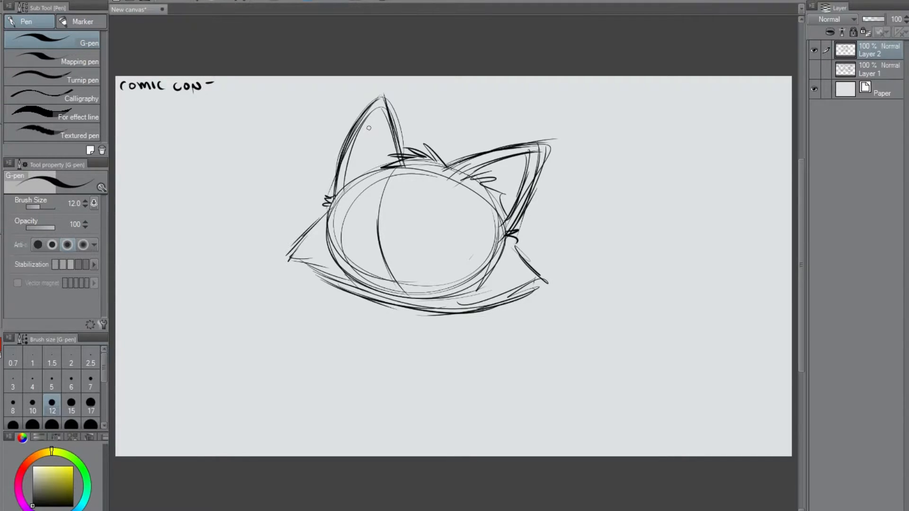
Sketch the inner edge and fur hatching inside the left ear.
{"action": "mouse_move", "coordinate": [379, 101]}
{"action": "left_mouse_down"}
{"action": "mouse_move", "coordinate": [370, 173]}
{"action": "mouse_move", "coordinate": [345, 151]}
{"action": "mouse_move", "coordinate": [364, 123]}
{"action": "mouse_move", "coordinate": [348, 150]}
{"action": "left_mouse_up"}
{"action": "left_click_drag", "start_coordinate": [355, 143], "coordinate": [344, 180]}
{"action": "left_click_drag", "start_coordinate": [373, 115], "coordinate": [367, 135]}
{"action": "left_click_drag", "start_coordinate": [360, 141], "coordinate": [344, 175]}
{"action": "left_click_drag", "start_coordinate": [353, 166], "coordinate": [350, 170]}
Darken the right ear's inner and outer contours and thicken the fur tuft on the head.
{"action": "left_click_drag", "start_coordinate": [496, 158], "coordinate": [527, 150]}
{"action": "left_click_drag", "start_coordinate": [527, 153], "coordinate": [504, 221]}
{"action": "mouse_move", "coordinate": [485, 152]}
{"action": "left_mouse_down"}
{"action": "mouse_move", "coordinate": [507, 143]}
{"action": "mouse_move", "coordinate": [544, 138]}
{"action": "left_mouse_up"}
{"action": "left_click_drag", "start_coordinate": [540, 144], "coordinate": [513, 220]}
{"action": "left_click_drag", "start_coordinate": [428, 144], "coordinate": [444, 167]}
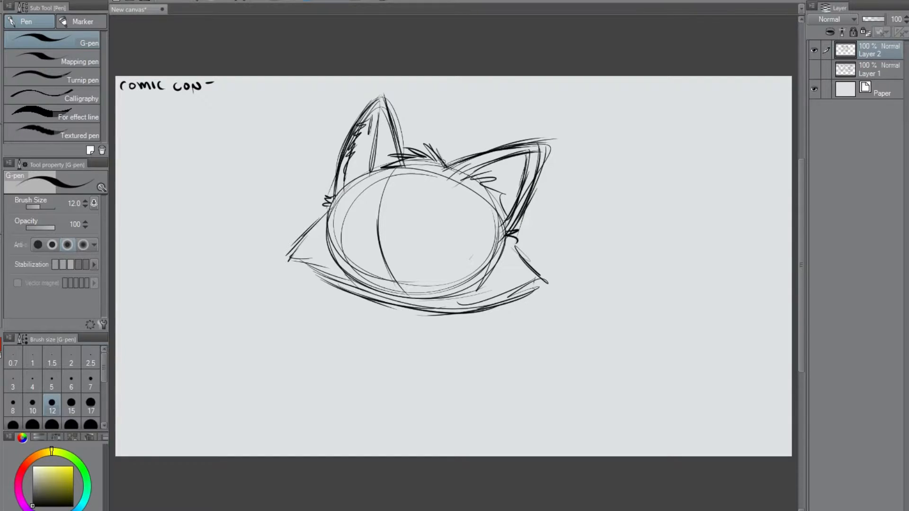
Strengthen the lines of both ears, the top of the head and the curved jawline.
{"action": "left_click_drag", "start_coordinate": [379, 95], "coordinate": [401, 139]}
{"action": "left_click_drag", "start_coordinate": [379, 99], "coordinate": [372, 149]}
{"action": "left_click_drag", "start_coordinate": [433, 166], "coordinate": [473, 176]}
{"action": "left_click_drag", "start_coordinate": [400, 162], "coordinate": [368, 173]}
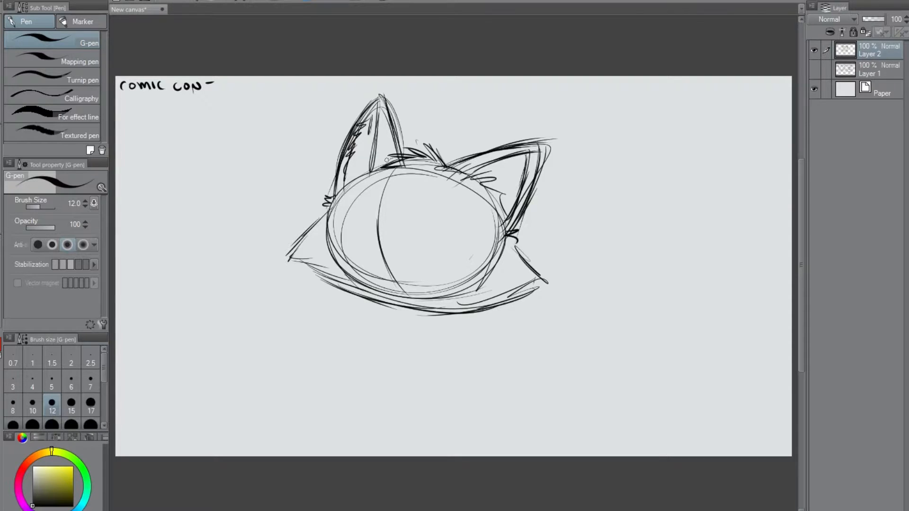
{"action": "mouse_move", "coordinate": [377, 100]}
{"action": "left_mouse_down"}
{"action": "mouse_move", "coordinate": [370, 174]}
{"action": "mouse_move", "coordinate": [394, 152]}
{"action": "mouse_move", "coordinate": [389, 132]}
{"action": "left_mouse_up"}
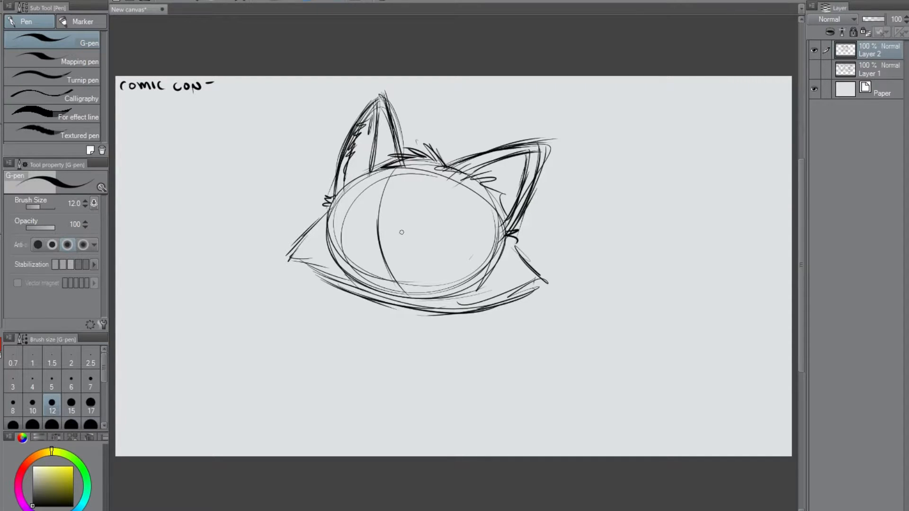
{"action": "mouse_move", "coordinate": [464, 155]}
{"action": "left_mouse_down"}
{"action": "mouse_move", "coordinate": [551, 140]}
{"action": "mouse_move", "coordinate": [530, 196]}
{"action": "left_mouse_up"}
{"action": "left_click_drag", "start_coordinate": [468, 180], "coordinate": [526, 154]}
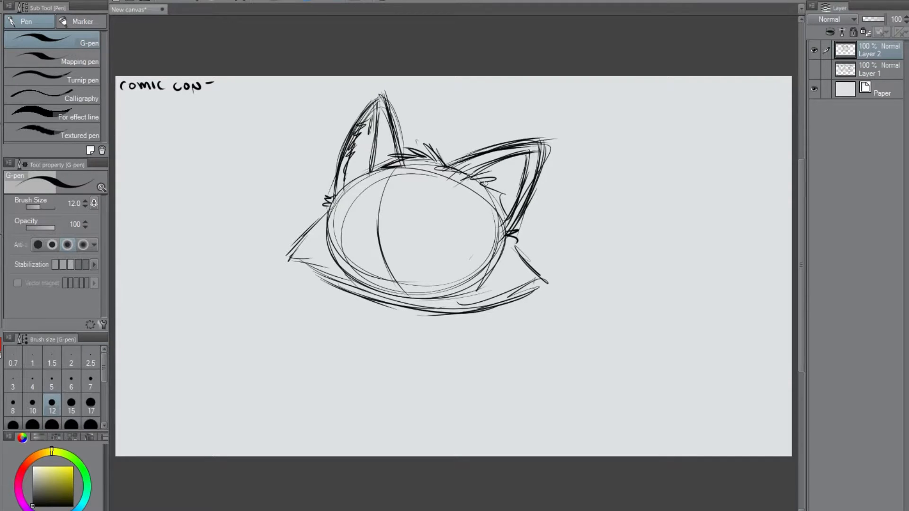
{"action": "left_click_drag", "start_coordinate": [540, 274], "coordinate": [393, 315]}
{"action": "mouse_move", "coordinate": [302, 261]}
{"action": "left_mouse_down"}
{"action": "mouse_move", "coordinate": [358, 295]}
{"action": "mouse_move", "coordinate": [433, 307]}
{"action": "left_mouse_up"}
Redraw the vertical face guide, add a curved horizontal eye guide and sharpen the right cheek tip.
{"action": "mouse_move", "coordinate": [399, 175]}
{"action": "left_mouse_down"}
{"action": "mouse_move", "coordinate": [376, 282]}
{"action": "mouse_move", "coordinate": [383, 296]}
{"action": "left_mouse_up"}
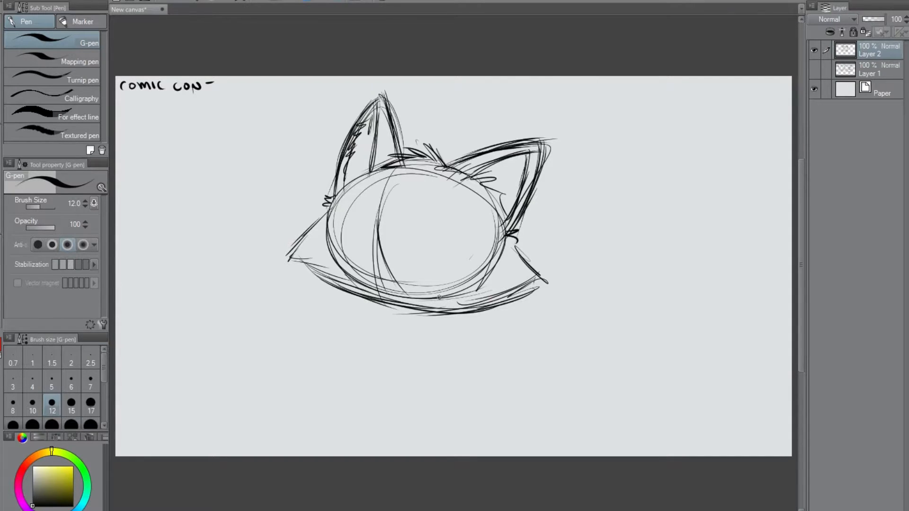
{"action": "mouse_move", "coordinate": [379, 229]}
{"action": "left_mouse_down"}
{"action": "mouse_move", "coordinate": [379, 271]}
{"action": "mouse_move", "coordinate": [413, 297]}
{"action": "left_mouse_up"}
{"action": "left_click_drag", "start_coordinate": [406, 162], "coordinate": [378, 290]}
{"action": "left_click_drag", "start_coordinate": [395, 171], "coordinate": [376, 289]}
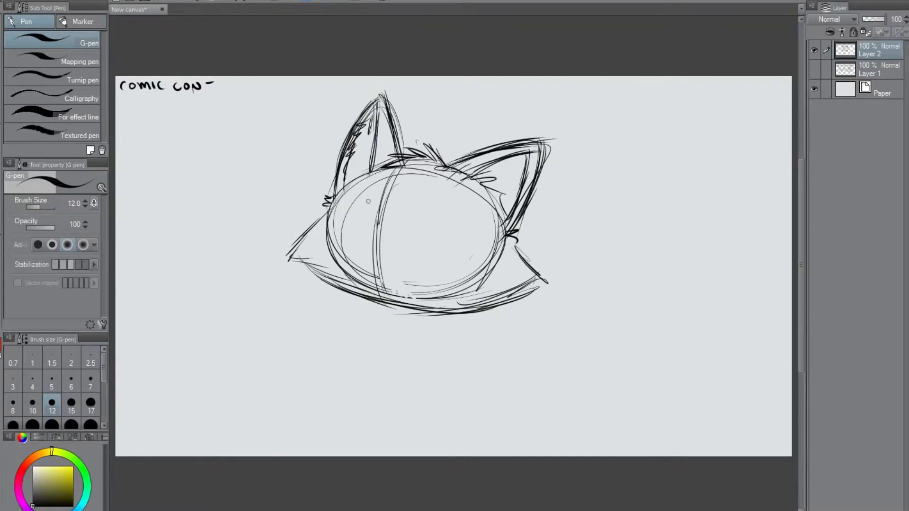
{"action": "mouse_move", "coordinate": [342, 221]}
{"action": "left_mouse_down"}
{"action": "mouse_move", "coordinate": [412, 229]}
{"action": "mouse_move", "coordinate": [465, 251]}
{"action": "mouse_move", "coordinate": [449, 240]}
{"action": "left_mouse_up"}
{"action": "left_click_drag", "start_coordinate": [514, 244], "coordinate": [557, 276]}
{"action": "left_click_drag", "start_coordinate": [536, 261], "coordinate": [547, 295]}
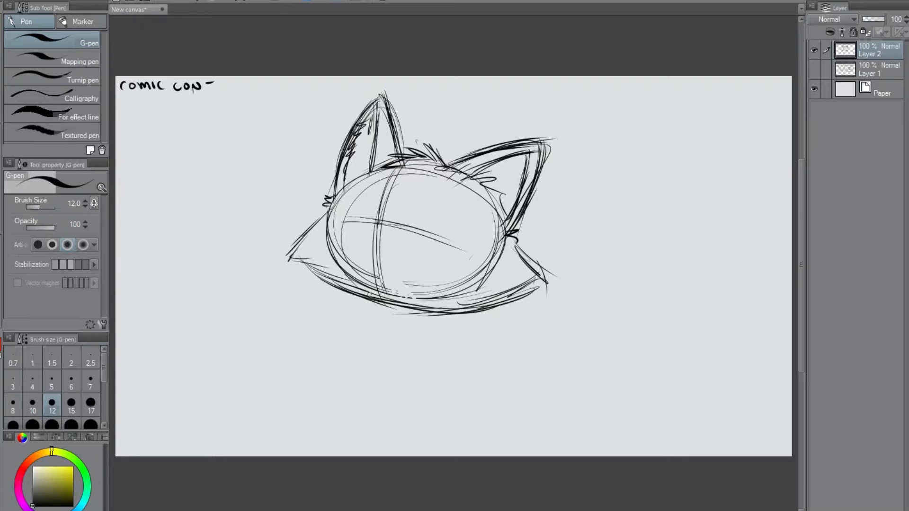
Rough in a seated body with front legs and a rounded haunch beneath the head.
{"action": "left_click_drag", "start_coordinate": [369, 305], "coordinate": [355, 363]}
{"action": "left_click_drag", "start_coordinate": [358, 360], "coordinate": [374, 399]}
{"action": "mouse_move", "coordinate": [438, 325]}
{"action": "left_mouse_down"}
{"action": "mouse_move", "coordinate": [425, 383]}
{"action": "mouse_move", "coordinate": [457, 422]}
{"action": "mouse_move", "coordinate": [420, 414]}
{"action": "mouse_move", "coordinate": [464, 426]}
{"action": "mouse_move", "coordinate": [493, 416]}
{"action": "left_mouse_up"}
{"action": "mouse_move", "coordinate": [464, 325]}
{"action": "left_mouse_down"}
{"action": "mouse_move", "coordinate": [481, 423]}
{"action": "mouse_move", "coordinate": [428, 426]}
{"action": "mouse_move", "coordinate": [424, 408]}
{"action": "left_mouse_up"}
{"action": "mouse_move", "coordinate": [444, 344]}
{"action": "left_mouse_down"}
{"action": "mouse_move", "coordinate": [475, 326]}
{"action": "mouse_move", "coordinate": [477, 375]}
{"action": "left_mouse_up"}
{"action": "mouse_move", "coordinate": [374, 305]}
{"action": "left_mouse_down"}
{"action": "mouse_move", "coordinate": [365, 409]}
{"action": "mouse_move", "coordinate": [409, 334]}
{"action": "mouse_move", "coordinate": [410, 362]}
{"action": "mouse_move", "coordinate": [397, 381]}
{"action": "left_mouse_up"}
{"action": "mouse_move", "coordinate": [406, 333]}
{"action": "left_mouse_down"}
{"action": "mouse_move", "coordinate": [416, 421]}
{"action": "mouse_move", "coordinate": [447, 426]}
{"action": "left_mouse_up"}
{"action": "mouse_move", "coordinate": [407, 315]}
{"action": "left_mouse_down"}
{"action": "mouse_move", "coordinate": [389, 410]}
{"action": "mouse_move", "coordinate": [457, 429]}
{"action": "left_mouse_up"}
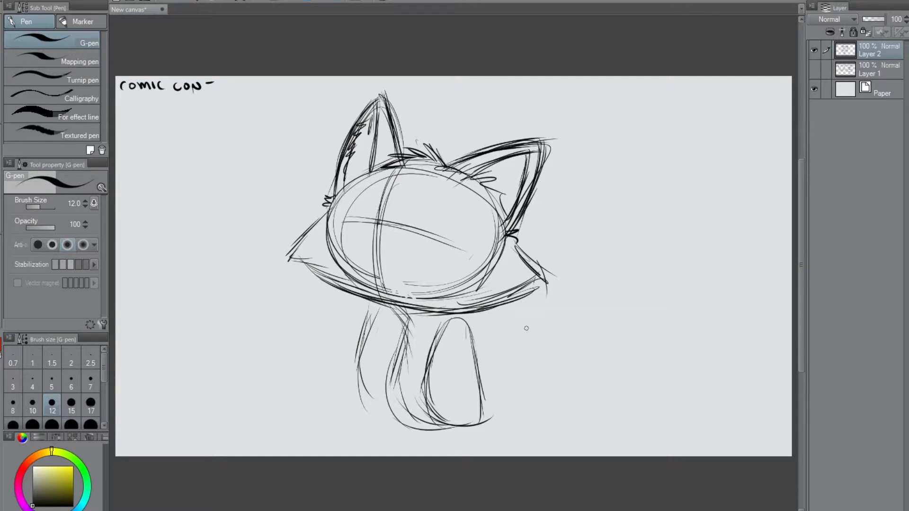
Add the body's right contour and reinforce the chest, front leg and neck lines.
{"action": "mouse_move", "coordinate": [403, 331]}
{"action": "left_mouse_down"}
{"action": "mouse_move", "coordinate": [384, 421]}
{"action": "mouse_move", "coordinate": [441, 428]}
{"action": "left_mouse_up"}
{"action": "mouse_move", "coordinate": [473, 314]}
{"action": "left_mouse_down"}
{"action": "mouse_move", "coordinate": [507, 407]}
{"action": "mouse_move", "coordinate": [420, 426]}
{"action": "mouse_move", "coordinate": [521, 412]}
{"action": "left_mouse_up"}
{"action": "mouse_move", "coordinate": [473, 346]}
{"action": "left_mouse_down"}
{"action": "mouse_move", "coordinate": [485, 421]}
{"action": "mouse_move", "coordinate": [452, 424]}
{"action": "left_mouse_up"}
{"action": "mouse_move", "coordinate": [394, 310]}
{"action": "left_mouse_down"}
{"action": "mouse_move", "coordinate": [391, 353]}
{"action": "mouse_move", "coordinate": [374, 372]}
{"action": "left_mouse_up"}
{"action": "left_click_drag", "start_coordinate": [397, 318], "coordinate": [371, 399]}
{"action": "mouse_move", "coordinate": [401, 310]}
{"action": "left_mouse_down"}
{"action": "mouse_move", "coordinate": [370, 402]}
{"action": "mouse_move", "coordinate": [390, 414]}
{"action": "left_mouse_up"}
{"action": "left_click_drag", "start_coordinate": [396, 305], "coordinate": [412, 321]}
{"action": "left_click_drag", "start_coordinate": [400, 307], "coordinate": [412, 325]}
{"action": "left_click_drag", "start_coordinate": [370, 301], "coordinate": [445, 314]}
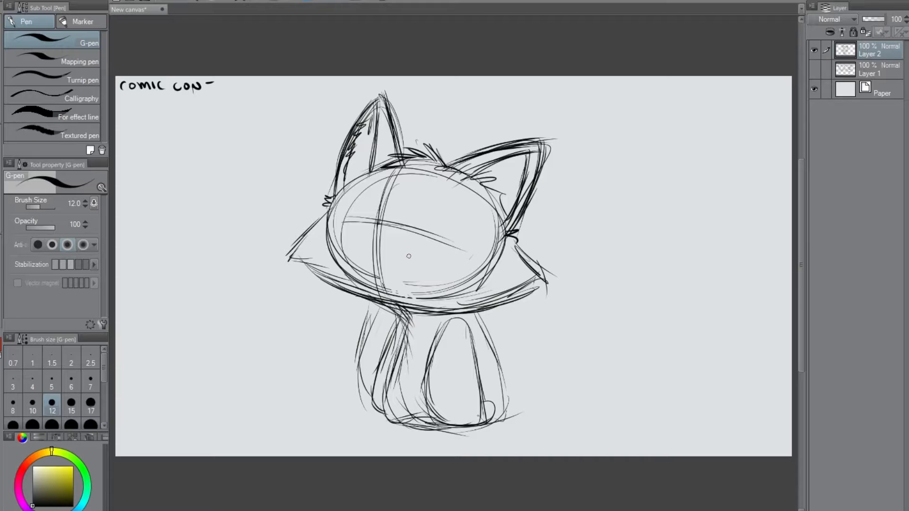
Clean up the overlapping chin lines and redraw the jawline up to the right cheek tip.
{"action": "left_click_drag", "start_coordinate": [354, 289], "coordinate": [441, 312]}
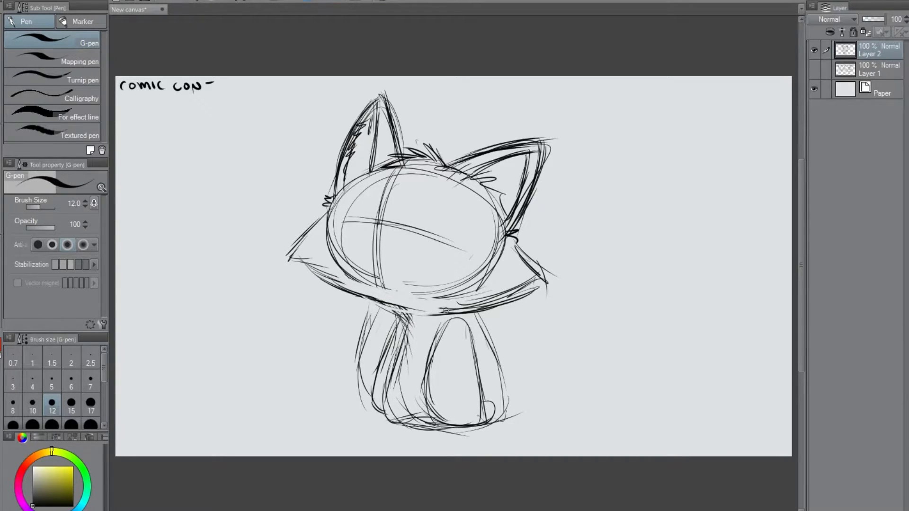
{"action": "left_click_drag", "start_coordinate": [353, 294], "coordinate": [441, 315]}
{"action": "left_click_drag", "start_coordinate": [526, 264], "coordinate": [546, 283]}
{"action": "left_click_drag", "start_coordinate": [547, 277], "coordinate": [498, 305]}
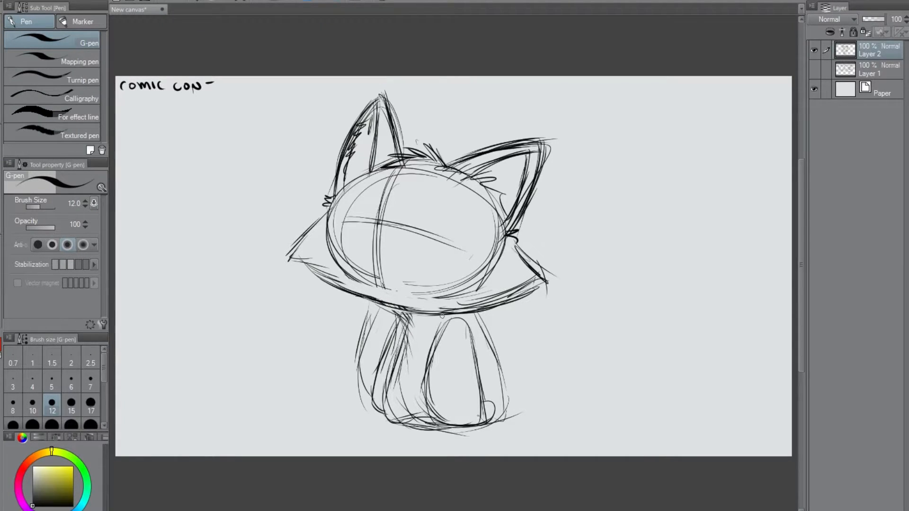
Reinforce the body's right contour and sketch the base of the front paws.
{"action": "left_click_drag", "start_coordinate": [493, 347], "coordinate": [493, 423]}
{"action": "mouse_move", "coordinate": [384, 392]}
{"action": "left_mouse_down"}
{"action": "mouse_move", "coordinate": [385, 418]}
{"action": "mouse_move", "coordinate": [422, 425]}
{"action": "mouse_move", "coordinate": [358, 427]}
{"action": "mouse_move", "coordinate": [497, 425]}
{"action": "left_mouse_up"}
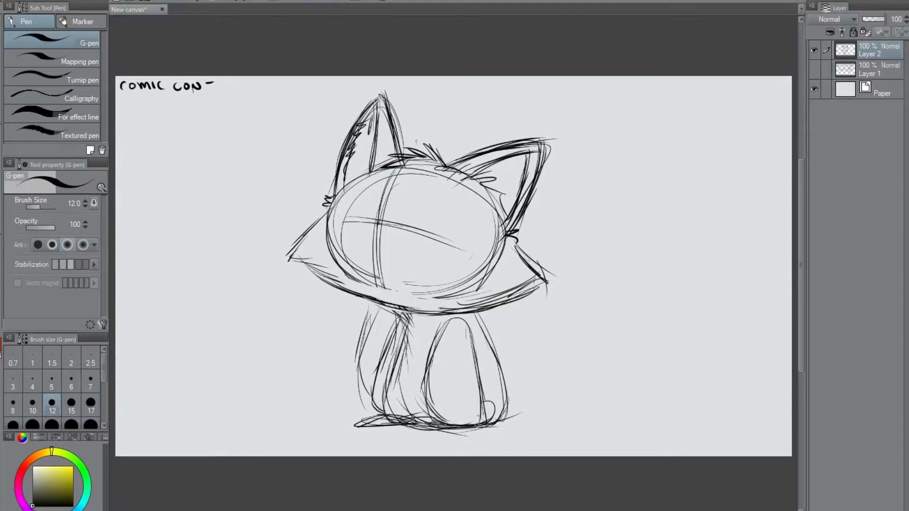
{"action": "left_click_drag", "start_coordinate": [383, 402], "coordinate": [428, 423]}
{"action": "left_click_drag", "start_coordinate": [381, 399], "coordinate": [410, 418]}
{"action": "left_click_drag", "start_coordinate": [393, 366], "coordinate": [380, 406]}
Darken the front leg contours, the body's lower edge and the top of the haunch.
{"action": "left_click_drag", "start_coordinate": [398, 324], "coordinate": [405, 411]}
{"action": "left_click_drag", "start_coordinate": [396, 371], "coordinate": [436, 422]}
{"action": "left_click_drag", "start_coordinate": [398, 338], "coordinate": [417, 418]}
{"action": "left_click_drag", "start_coordinate": [400, 368], "coordinate": [394, 416]}
{"action": "mouse_move", "coordinate": [398, 371]}
{"action": "left_mouse_down"}
{"action": "mouse_move", "coordinate": [382, 405]}
{"action": "mouse_move", "coordinate": [394, 425]}
{"action": "mouse_move", "coordinate": [370, 417]}
{"action": "mouse_move", "coordinate": [397, 427]}
{"action": "left_mouse_up"}
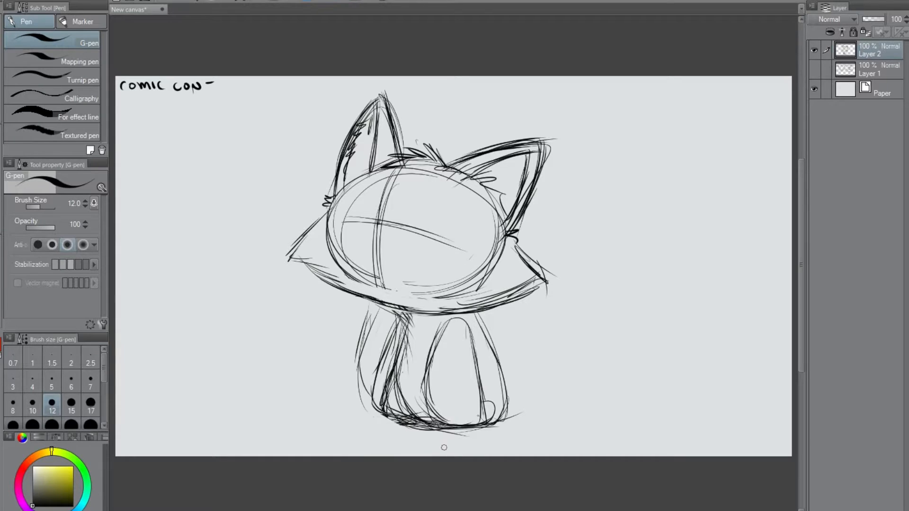
{"action": "left_click_drag", "start_coordinate": [494, 357], "coordinate": [506, 413]}
{"action": "mouse_move", "coordinate": [478, 381]}
{"action": "left_mouse_down"}
{"action": "mouse_move", "coordinate": [472, 340]}
{"action": "mouse_move", "coordinate": [431, 333]}
{"action": "mouse_move", "coordinate": [389, 356]}
{"action": "left_mouse_up"}
{"action": "left_click_drag", "start_coordinate": [400, 330], "coordinate": [386, 368]}
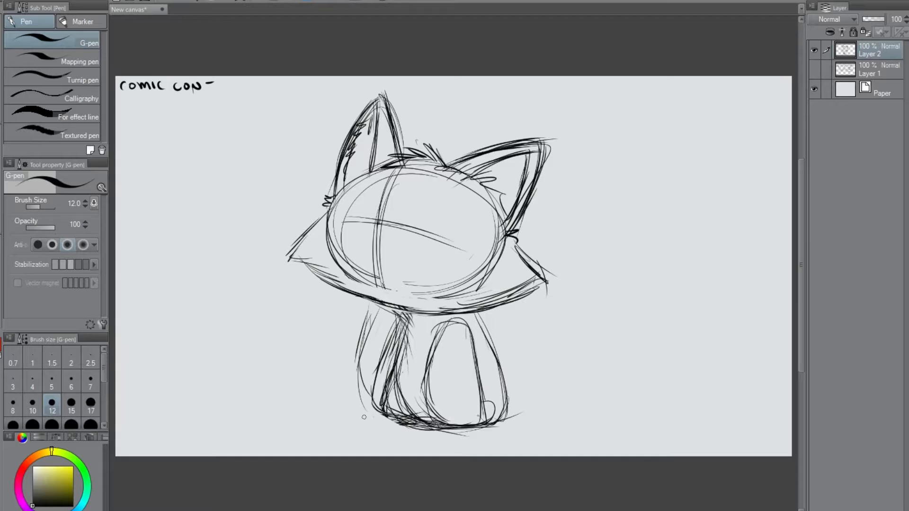
Sketch a large bushy tail sweeping up from behind the body to a point beside the right ear.
{"action": "left_click_drag", "start_coordinate": [497, 360], "coordinate": [551, 365]}
{"action": "left_click_drag", "start_coordinate": [513, 356], "coordinate": [602, 296]}
{"action": "left_click_drag", "start_coordinate": [587, 332], "coordinate": [593, 236]}
{"action": "mouse_move", "coordinate": [615, 216]}
{"action": "left_mouse_down"}
{"action": "mouse_move", "coordinate": [622, 225]}
{"action": "mouse_move", "coordinate": [533, 406]}
{"action": "mouse_move", "coordinate": [565, 425]}
{"action": "left_mouse_up"}
{"action": "left_click_drag", "start_coordinate": [500, 361], "coordinate": [557, 353]}
{"action": "mouse_move", "coordinate": [510, 389]}
{"action": "left_mouse_down"}
{"action": "mouse_move", "coordinate": [539, 362]}
{"action": "mouse_move", "coordinate": [599, 344]}
{"action": "mouse_move", "coordinate": [592, 213]}
{"action": "left_mouse_up"}
{"action": "left_click_drag", "start_coordinate": [578, 169], "coordinate": [567, 418]}
Reinforce the tail's outer curve and tip, and refine the right cheek and vertical face guide.
{"action": "mouse_move", "coordinate": [503, 419]}
{"action": "left_mouse_down"}
{"action": "mouse_move", "coordinate": [637, 360]}
{"action": "mouse_move", "coordinate": [578, 173]}
{"action": "mouse_move", "coordinate": [599, 287]}
{"action": "mouse_move", "coordinate": [516, 376]}
{"action": "mouse_move", "coordinate": [535, 343]}
{"action": "mouse_move", "coordinate": [572, 175]}
{"action": "mouse_move", "coordinate": [624, 291]}
{"action": "left_mouse_up"}
{"action": "mouse_move", "coordinate": [622, 271]}
{"action": "left_mouse_down"}
{"action": "mouse_move", "coordinate": [627, 398]}
{"action": "mouse_move", "coordinate": [557, 427]}
{"action": "left_mouse_up"}
{"action": "left_click_drag", "start_coordinate": [596, 221], "coordinate": [597, 273]}
{"action": "left_click_drag", "start_coordinate": [574, 181], "coordinate": [635, 286]}
{"action": "mouse_move", "coordinate": [515, 245]}
{"action": "left_mouse_down"}
{"action": "mouse_move", "coordinate": [550, 272]}
{"action": "mouse_move", "coordinate": [445, 310]}
{"action": "left_mouse_up"}
{"action": "left_click_drag", "start_coordinate": [379, 228], "coordinate": [391, 307]}
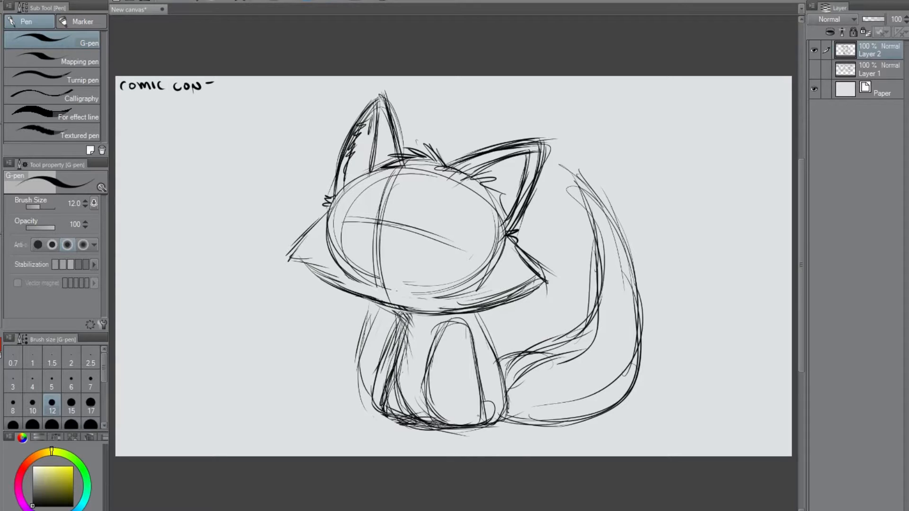
Darken the right front leg and body contours, and reinforce the tail's base and inner edge.
{"action": "mouse_move", "coordinate": [447, 332]}
{"action": "left_mouse_down"}
{"action": "mouse_move", "coordinate": [431, 425]}
{"action": "mouse_move", "coordinate": [481, 407]}
{"action": "left_mouse_up"}
{"action": "left_click_drag", "start_coordinate": [475, 372], "coordinate": [485, 418]}
{"action": "mouse_move", "coordinate": [477, 314]}
{"action": "left_mouse_down"}
{"action": "mouse_move", "coordinate": [494, 355]}
{"action": "mouse_move", "coordinate": [500, 426]}
{"action": "left_mouse_up"}
{"action": "left_click_drag", "start_coordinate": [501, 393], "coordinate": [540, 342]}
{"action": "left_click_drag", "start_coordinate": [499, 391], "coordinate": [601, 238]}
{"action": "left_click_drag", "start_coordinate": [574, 181], "coordinate": [629, 323]}
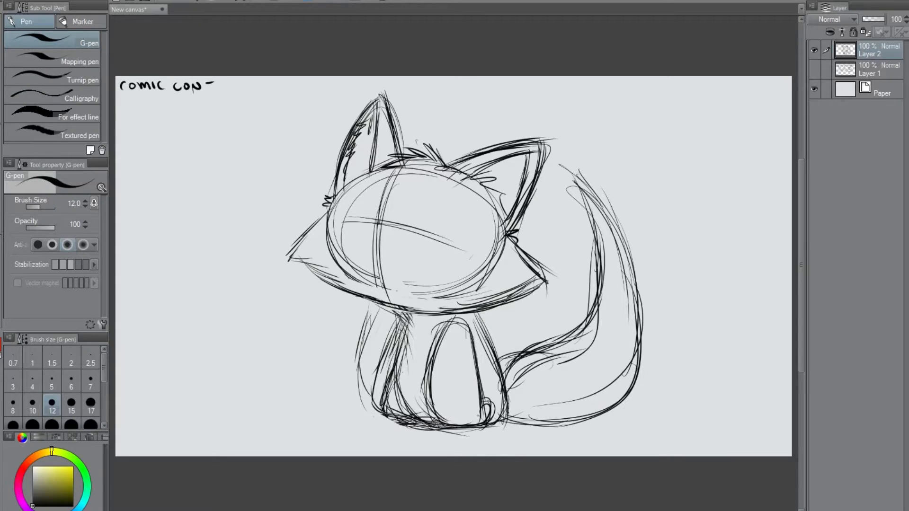
Darken the chest line below the chin and sketch two flat feet under the body.
{"action": "left_click_drag", "start_coordinate": [400, 310], "coordinate": [411, 320]}
{"action": "mouse_move", "coordinate": [401, 309]}
{"action": "left_mouse_down"}
{"action": "mouse_move", "coordinate": [420, 325]}
{"action": "mouse_move", "coordinate": [388, 424]}
{"action": "mouse_move", "coordinate": [490, 432]}
{"action": "mouse_move", "coordinate": [480, 433]}
{"action": "left_mouse_up"}
{"action": "mouse_move", "coordinate": [501, 421]}
{"action": "left_mouse_down"}
{"action": "mouse_move", "coordinate": [449, 434]}
{"action": "mouse_move", "coordinate": [422, 420]}
{"action": "mouse_move", "coordinate": [363, 420]}
{"action": "mouse_move", "coordinate": [426, 425]}
{"action": "mouse_move", "coordinate": [364, 432]}
{"action": "mouse_move", "coordinate": [428, 426]}
{"action": "mouse_move", "coordinate": [419, 428]}
{"action": "left_mouse_up"}
{"action": "mouse_move", "coordinate": [393, 421]}
{"action": "left_mouse_down"}
{"action": "mouse_move", "coordinate": [359, 432]}
{"action": "mouse_move", "coordinate": [403, 428]}
{"action": "mouse_move", "coordinate": [429, 440]}
{"action": "mouse_move", "coordinate": [490, 432]}
{"action": "mouse_move", "coordinate": [483, 446]}
{"action": "mouse_move", "coordinate": [484, 432]}
{"action": "mouse_move", "coordinate": [503, 447]}
{"action": "mouse_move", "coordinate": [487, 439]}
{"action": "left_mouse_up"}
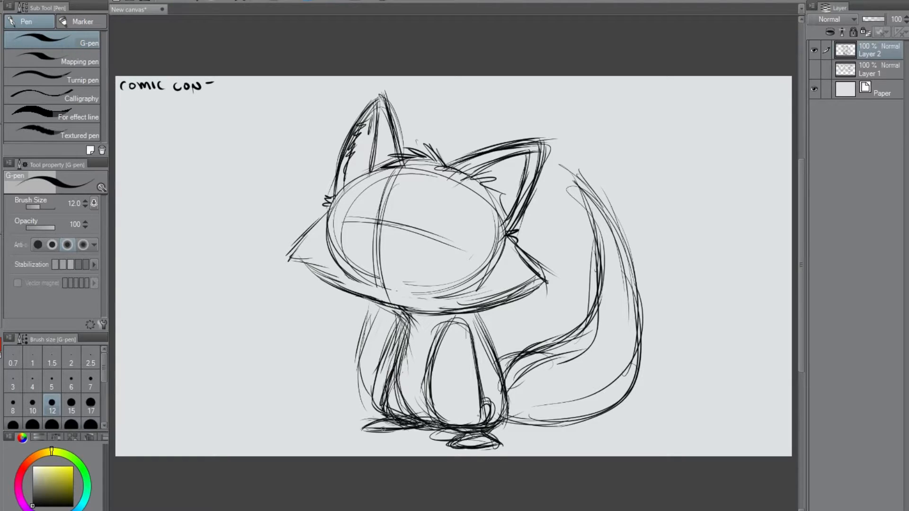
Draw six curved stripe lines across the tail, spaced from its base up toward the tip.
{"action": "left_click_drag", "start_coordinate": [509, 371], "coordinate": [537, 428]}
{"action": "mouse_move", "coordinate": [533, 363]}
{"action": "left_mouse_down"}
{"action": "mouse_move", "coordinate": [554, 356]}
{"action": "mouse_move", "coordinate": [580, 422]}
{"action": "left_mouse_up"}
{"action": "left_click_drag", "start_coordinate": [557, 339], "coordinate": [626, 392]}
{"action": "left_click_drag", "start_coordinate": [580, 316], "coordinate": [645, 346]}
{"action": "left_click_drag", "start_coordinate": [594, 284], "coordinate": [624, 287]}
{"action": "left_click_drag", "start_coordinate": [600, 250], "coordinate": [639, 253]}
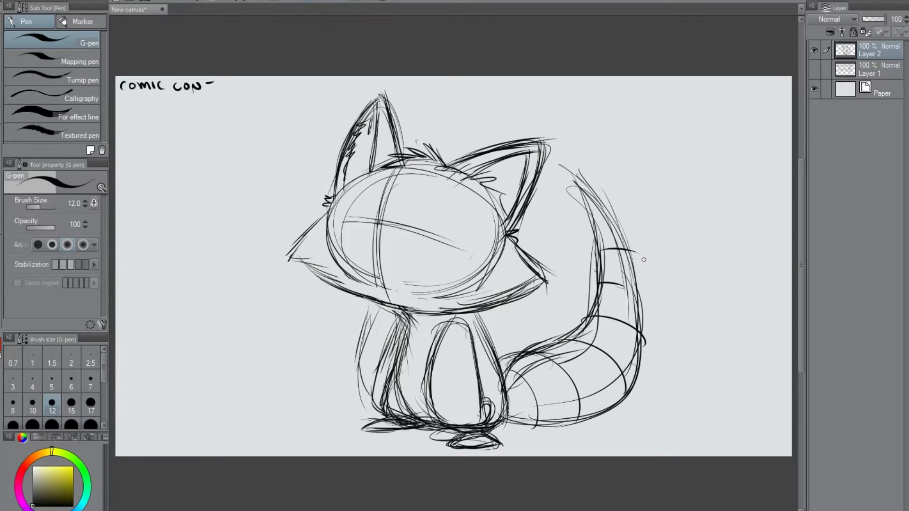
Sketch two rounded lobes on top of the head between the ears, and hatch the larger left one.
{"action": "mouse_move", "coordinate": [387, 115]}
{"action": "left_mouse_down"}
{"action": "mouse_move", "coordinate": [388, 134]}
{"action": "mouse_move", "coordinate": [440, 153]}
{"action": "mouse_move", "coordinate": [426, 141]}
{"action": "left_mouse_up"}
{"action": "mouse_move", "coordinate": [414, 118]}
{"action": "left_mouse_down"}
{"action": "mouse_move", "coordinate": [448, 169]}
{"action": "mouse_move", "coordinate": [422, 134]}
{"action": "mouse_move", "coordinate": [386, 153]}
{"action": "mouse_move", "coordinate": [408, 116]}
{"action": "left_mouse_up"}
{"action": "mouse_move", "coordinate": [406, 115]}
{"action": "left_mouse_down"}
{"action": "mouse_move", "coordinate": [445, 166]}
{"action": "mouse_move", "coordinate": [445, 131]}
{"action": "mouse_move", "coordinate": [475, 152]}
{"action": "mouse_move", "coordinate": [497, 147]}
{"action": "left_mouse_up"}
{"action": "left_click_drag", "start_coordinate": [449, 130], "coordinate": [475, 151]}
{"action": "left_click_drag", "start_coordinate": [435, 151], "coordinate": [454, 129]}
{"action": "left_click_drag", "start_coordinate": [447, 132], "coordinate": [483, 147]}
{"action": "mouse_move", "coordinate": [457, 134]}
{"action": "left_mouse_down"}
{"action": "mouse_move", "coordinate": [436, 145]}
{"action": "mouse_move", "coordinate": [381, 128]}
{"action": "mouse_move", "coordinate": [398, 150]}
{"action": "mouse_move", "coordinate": [391, 122]}
{"action": "mouse_move", "coordinate": [400, 144]}
{"action": "left_mouse_up"}
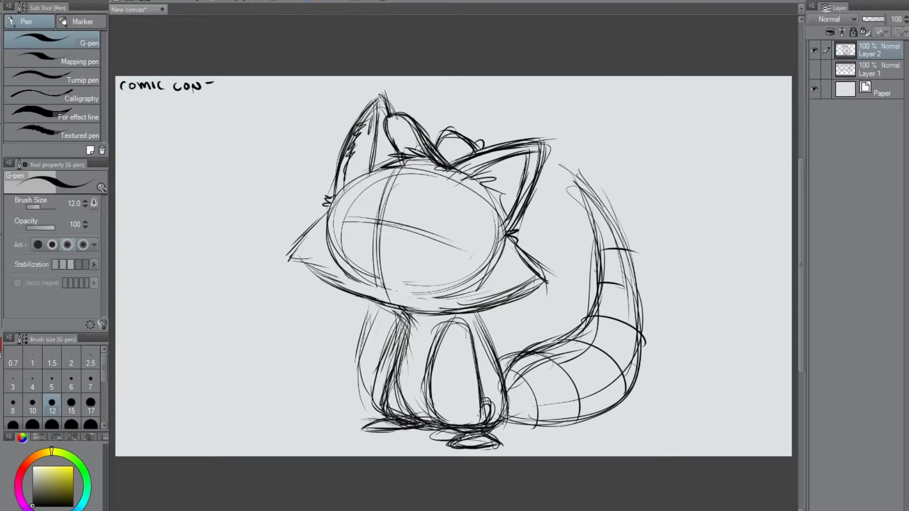
{"action": "left_click_drag", "start_coordinate": [386, 122], "coordinate": [402, 156]}
{"action": "mouse_move", "coordinate": [401, 116]}
{"action": "left_mouse_down"}
{"action": "mouse_move", "coordinate": [391, 133]}
{"action": "mouse_move", "coordinate": [402, 142]}
{"action": "mouse_move", "coordinate": [411, 116]}
{"action": "mouse_move", "coordinate": [416, 152]}
{"action": "mouse_move", "coordinate": [443, 154]}
{"action": "left_mouse_up"}
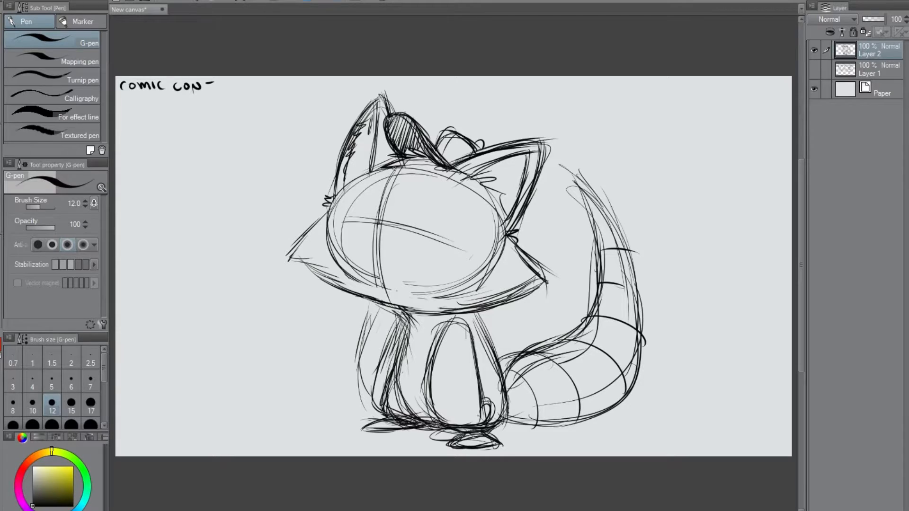
Sketch the nose and a wavy upper mouth line across the muzzle, and fill the nose solid black.
{"action": "mouse_move", "coordinate": [375, 215]}
{"action": "left_mouse_down"}
{"action": "mouse_move", "coordinate": [342, 217]}
{"action": "mouse_move", "coordinate": [374, 218]}
{"action": "mouse_move", "coordinate": [348, 212]}
{"action": "mouse_move", "coordinate": [369, 232]}
{"action": "mouse_move", "coordinate": [348, 258]}
{"action": "left_mouse_up"}
{"action": "mouse_move", "coordinate": [335, 222]}
{"action": "left_mouse_down"}
{"action": "mouse_move", "coordinate": [355, 253]}
{"action": "mouse_move", "coordinate": [348, 232]}
{"action": "mouse_move", "coordinate": [385, 233]}
{"action": "left_mouse_up"}
{"action": "mouse_move", "coordinate": [338, 228]}
{"action": "left_mouse_down"}
{"action": "mouse_move", "coordinate": [343, 252]}
{"action": "mouse_move", "coordinate": [356, 256]}
{"action": "left_mouse_up"}
{"action": "mouse_move", "coordinate": [341, 242]}
{"action": "left_mouse_down"}
{"action": "mouse_move", "coordinate": [398, 259]}
{"action": "mouse_move", "coordinate": [425, 249]}
{"action": "mouse_move", "coordinate": [341, 249]}
{"action": "left_mouse_up"}
{"action": "left_click_drag", "start_coordinate": [348, 238], "coordinate": [422, 253]}
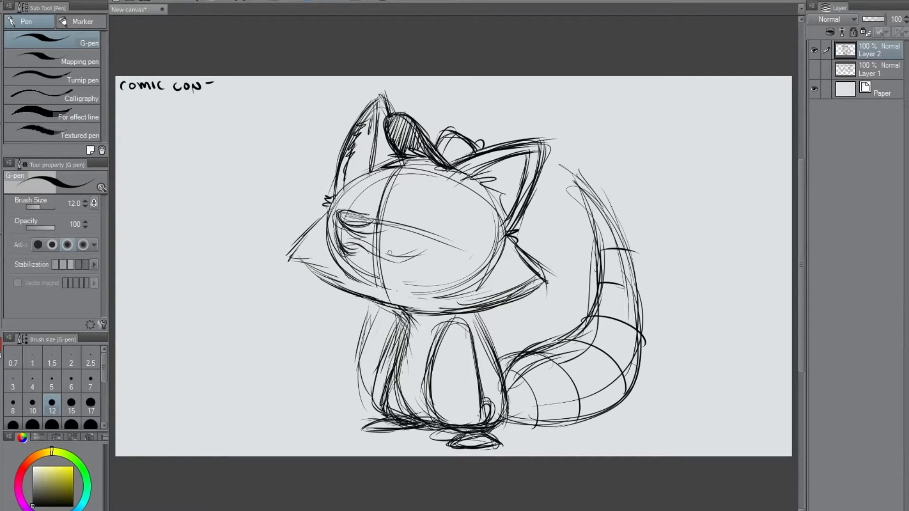
{"action": "mouse_move", "coordinate": [337, 215]}
{"action": "left_mouse_down"}
{"action": "mouse_move", "coordinate": [339, 247]}
{"action": "mouse_move", "coordinate": [350, 254]}
{"action": "mouse_move", "coordinate": [362, 247]}
{"action": "mouse_move", "coordinate": [404, 259]}
{"action": "mouse_move", "coordinate": [462, 228]}
{"action": "mouse_move", "coordinate": [491, 233]}
{"action": "left_mouse_up"}
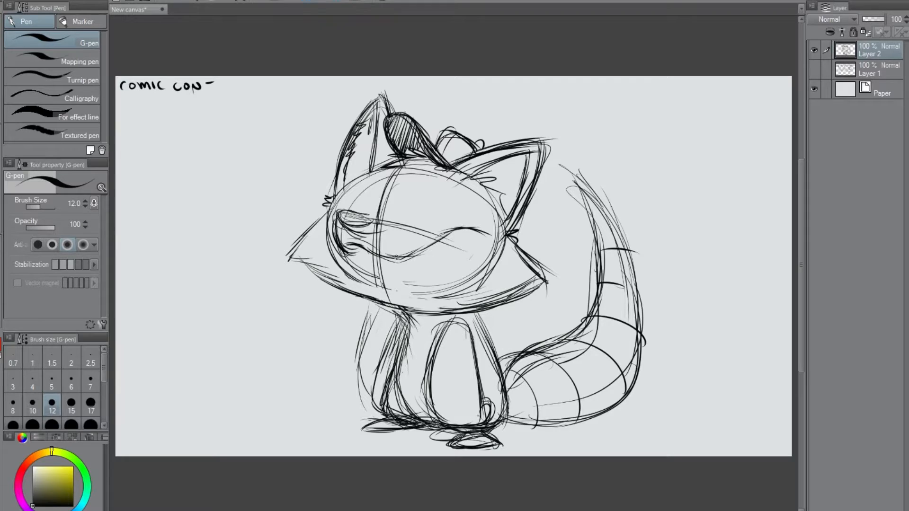
{"action": "mouse_move", "coordinate": [364, 214]}
{"action": "left_mouse_down"}
{"action": "mouse_move", "coordinate": [335, 212]}
{"action": "mouse_move", "coordinate": [363, 227]}
{"action": "mouse_move", "coordinate": [334, 216]}
{"action": "mouse_move", "coordinate": [358, 231]}
{"action": "mouse_move", "coordinate": [387, 219]}
{"action": "mouse_move", "coordinate": [340, 210]}
{"action": "mouse_move", "coordinate": [371, 222]}
{"action": "mouse_move", "coordinate": [351, 226]}
{"action": "mouse_move", "coordinate": [372, 231]}
{"action": "mouse_move", "coordinate": [384, 230]}
{"action": "mouse_move", "coordinate": [337, 212]}
{"action": "mouse_move", "coordinate": [381, 221]}
{"action": "mouse_move", "coordinate": [353, 233]}
{"action": "mouse_move", "coordinate": [374, 227]}
{"action": "mouse_move", "coordinate": [364, 228]}
{"action": "left_mouse_up"}
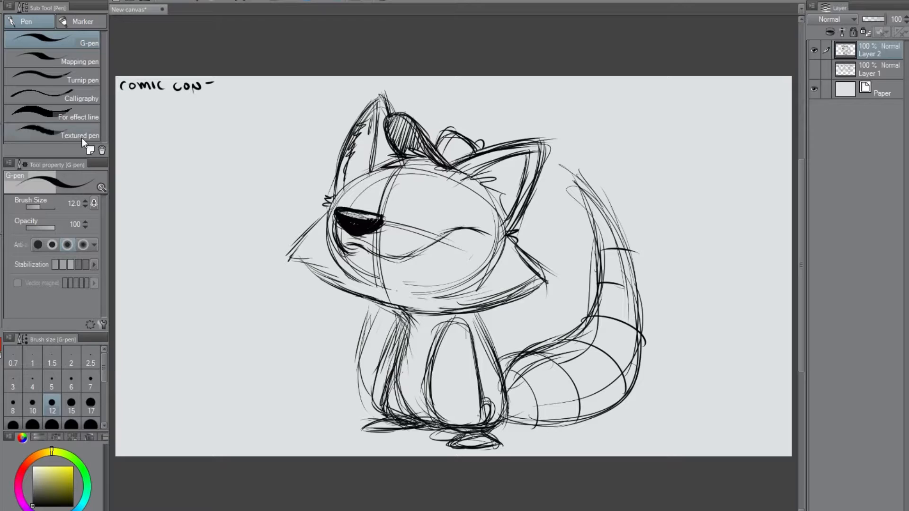
Strike through the "COMIC CON" note, refine the nose's edges and add a curved line above it.
{"action": "left_click_drag", "start_coordinate": [122, 86], "coordinate": [185, 88]}
{"action": "left_click_drag", "start_coordinate": [347, 218], "coordinate": [376, 219]}
{"action": "left_click_drag", "start_coordinate": [221, 84], "coordinate": [230, 83]}
{"action": "left_click_drag", "start_coordinate": [380, 218], "coordinate": [374, 214]}
{"action": "left_click_drag", "start_coordinate": [341, 208], "coordinate": [363, 209]}
{"action": "left_click_drag", "start_coordinate": [379, 174], "coordinate": [363, 206]}
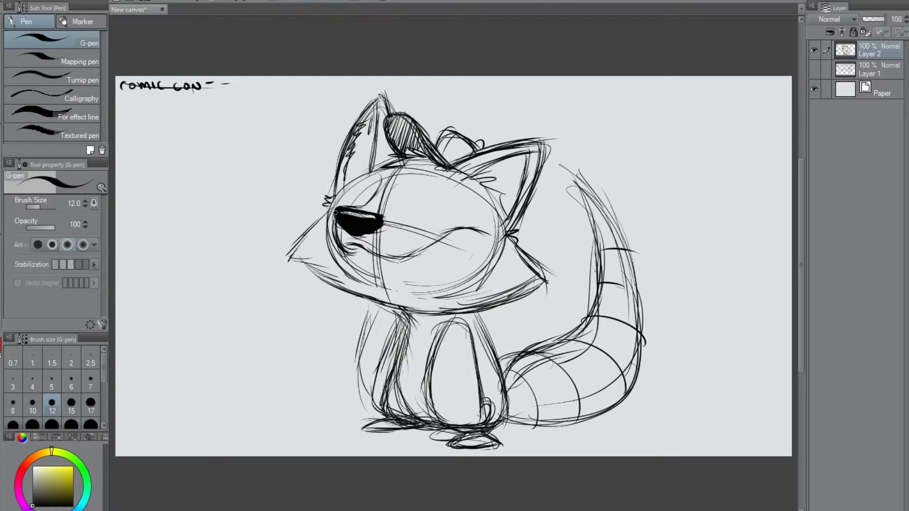
Reinforce the mouth line and handwrite "CTNX" below the crossed-out note.
{"action": "left_click_drag", "start_coordinate": [366, 248], "coordinate": [398, 262]}
{"action": "mouse_move", "coordinate": [130, 105]}
{"action": "left_mouse_down"}
{"action": "mouse_move", "coordinate": [127, 115]}
{"action": "mouse_move", "coordinate": [143, 105]}
{"action": "left_mouse_up"}
{"action": "mouse_move", "coordinate": [137, 105]}
{"action": "left_mouse_down"}
{"action": "mouse_move", "coordinate": [138, 114]}
{"action": "mouse_move", "coordinate": [166, 108]}
{"action": "mouse_move", "coordinate": [157, 115]}
{"action": "left_mouse_up"}
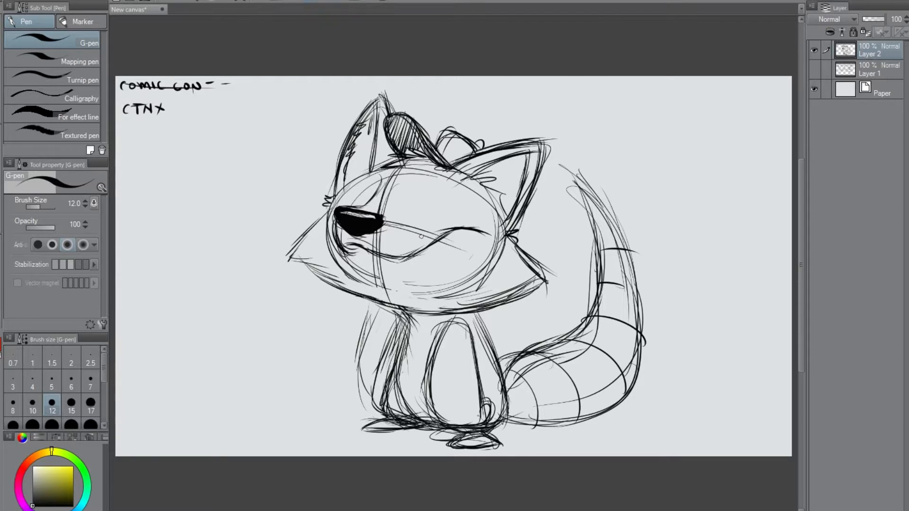
Sharpen the right ear's tip and darken its edges, and touch up the line at the left ear's base.
{"action": "left_click_drag", "start_coordinate": [526, 141], "coordinate": [555, 142]}
{"action": "mouse_move", "coordinate": [549, 141]}
{"action": "left_mouse_down"}
{"action": "mouse_move", "coordinate": [541, 183]}
{"action": "mouse_move", "coordinate": [514, 224]}
{"action": "left_mouse_up"}
{"action": "mouse_move", "coordinate": [553, 142]}
{"action": "left_mouse_down"}
{"action": "mouse_move", "coordinate": [538, 177]}
{"action": "mouse_move", "coordinate": [500, 145]}
{"action": "left_mouse_up"}
{"action": "left_click_drag", "start_coordinate": [391, 145], "coordinate": [390, 166]}
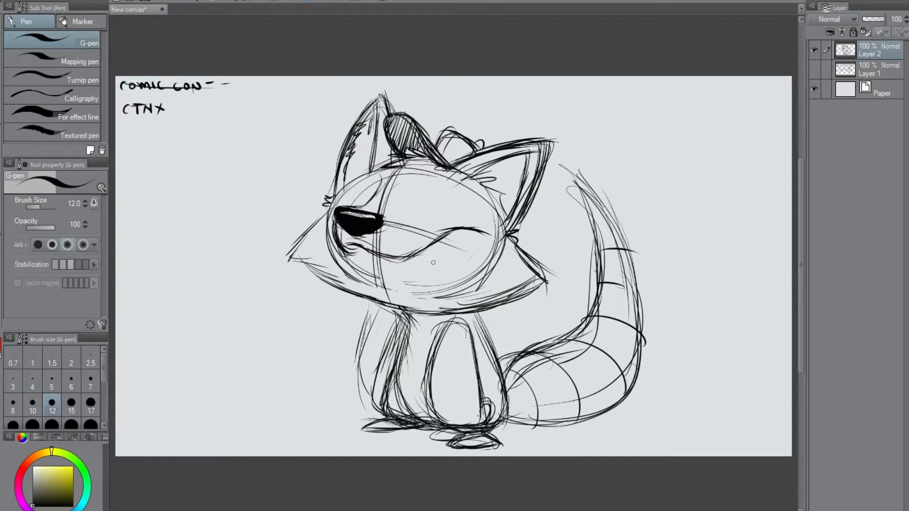
Sketch an open lower jaw curving from the muzzle's front to the mouth's right corner.
{"action": "mouse_move", "coordinate": [368, 252]}
{"action": "left_mouse_down"}
{"action": "mouse_move", "coordinate": [380, 284]}
{"action": "mouse_move", "coordinate": [419, 298]}
{"action": "left_mouse_up"}
{"action": "mouse_move", "coordinate": [351, 248]}
{"action": "left_mouse_down"}
{"action": "mouse_move", "coordinate": [407, 299]}
{"action": "mouse_move", "coordinate": [444, 293]}
{"action": "mouse_move", "coordinate": [475, 228]}
{"action": "mouse_move", "coordinate": [435, 293]}
{"action": "left_mouse_up"}
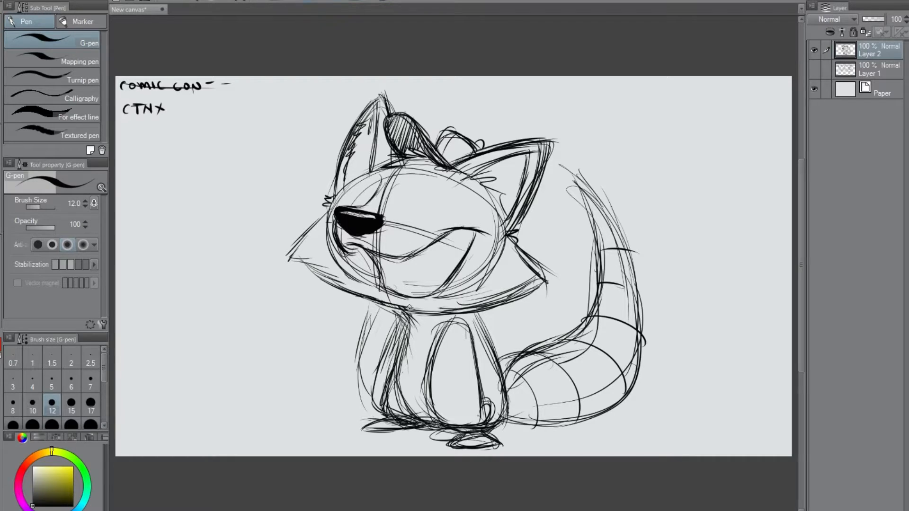
{"action": "mouse_move", "coordinate": [367, 251]}
{"action": "left_mouse_down"}
{"action": "mouse_move", "coordinate": [376, 282]}
{"action": "mouse_move", "coordinate": [420, 300]}
{"action": "left_mouse_up"}
{"action": "mouse_move", "coordinate": [373, 259]}
{"action": "left_mouse_down"}
{"action": "mouse_move", "coordinate": [380, 280]}
{"action": "mouse_move", "coordinate": [380, 260]}
{"action": "mouse_move", "coordinate": [371, 277]}
{"action": "mouse_move", "coordinate": [370, 258]}
{"action": "mouse_move", "coordinate": [411, 294]}
{"action": "mouse_move", "coordinate": [366, 285]}
{"action": "left_mouse_up"}
{"action": "mouse_move", "coordinate": [351, 251]}
{"action": "left_mouse_down"}
{"action": "mouse_move", "coordinate": [361, 246]}
{"action": "mouse_move", "coordinate": [372, 286]}
{"action": "left_mouse_up"}
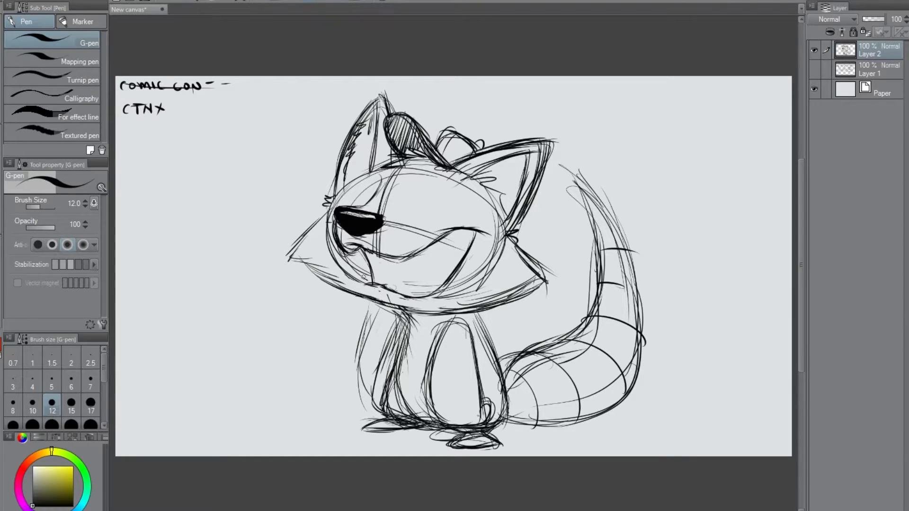
{"action": "left_click_drag", "start_coordinate": [483, 231], "coordinate": [458, 266]}
{"action": "mouse_move", "coordinate": [479, 231]}
{"action": "left_mouse_down"}
{"action": "mouse_move", "coordinate": [427, 297]}
{"action": "mouse_move", "coordinate": [364, 287]}
{"action": "mouse_move", "coordinate": [393, 302]}
{"action": "left_mouse_up"}
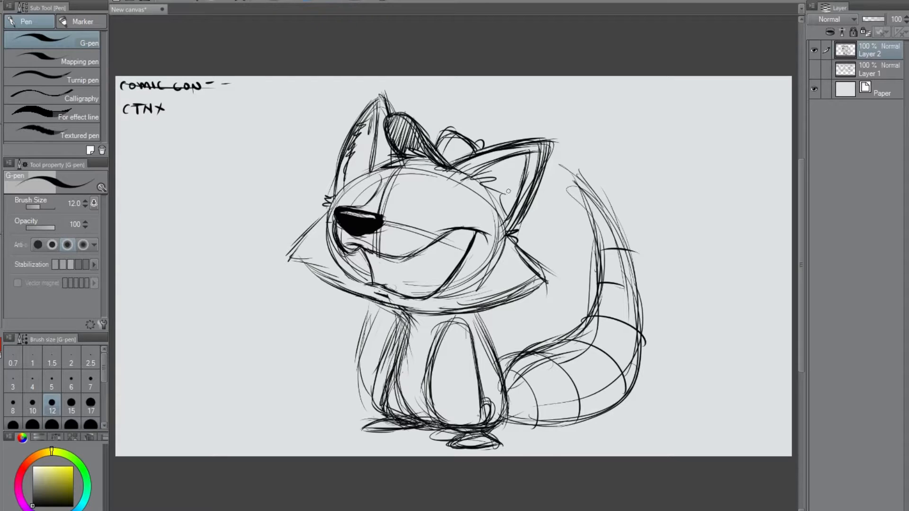
Erase the first jaw curve and the head guides around it, and redraw the open jaw deeper, down to the chin.
{"action": "left_click_drag", "start_coordinate": [544, 137], "coordinate": [542, 181]}
{"action": "left_click_drag", "start_coordinate": [386, 253], "coordinate": [468, 225]}
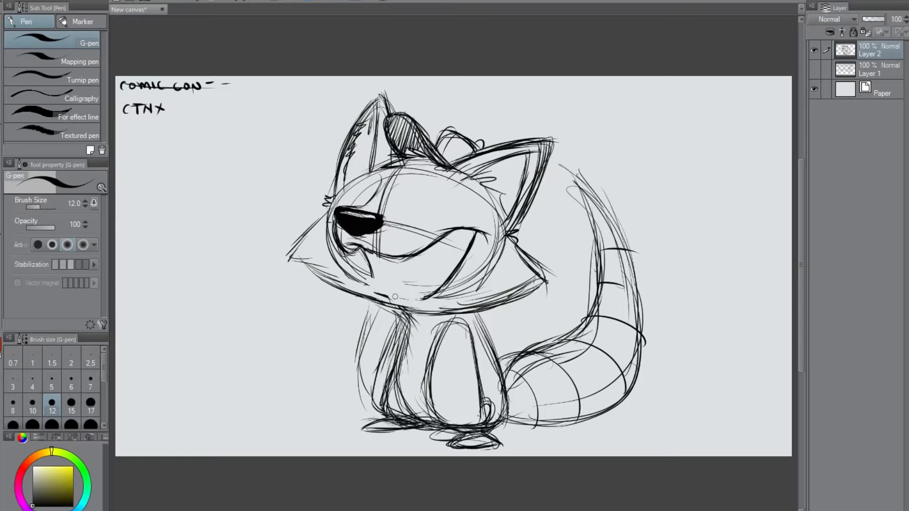
{"action": "mouse_move", "coordinate": [369, 285]}
{"action": "left_mouse_down"}
{"action": "mouse_move", "coordinate": [343, 266]}
{"action": "mouse_move", "coordinate": [369, 276]}
{"action": "left_mouse_up"}
{"action": "mouse_move", "coordinate": [426, 289]}
{"action": "left_mouse_down"}
{"action": "mouse_move", "coordinate": [449, 273]}
{"action": "mouse_move", "coordinate": [444, 291]}
{"action": "mouse_move", "coordinate": [448, 275]}
{"action": "mouse_move", "coordinate": [419, 295]}
{"action": "mouse_move", "coordinate": [394, 282]}
{"action": "mouse_move", "coordinate": [430, 284]}
{"action": "mouse_move", "coordinate": [401, 296]}
{"action": "mouse_move", "coordinate": [416, 301]}
{"action": "mouse_move", "coordinate": [476, 235]}
{"action": "mouse_move", "coordinate": [461, 262]}
{"action": "mouse_move", "coordinate": [478, 256]}
{"action": "left_mouse_up"}
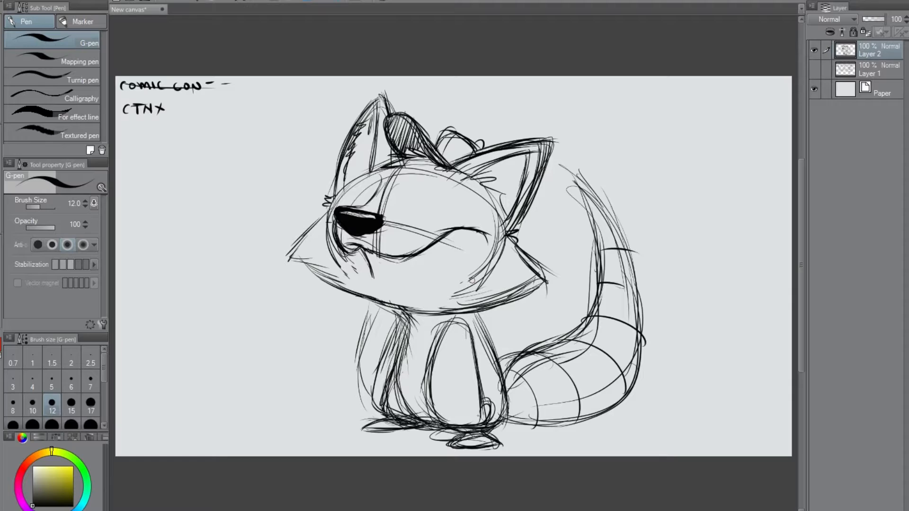
{"action": "mouse_move", "coordinate": [366, 258]}
{"action": "left_mouse_down"}
{"action": "mouse_move", "coordinate": [382, 294]}
{"action": "mouse_move", "coordinate": [402, 303]}
{"action": "mouse_move", "coordinate": [393, 302]}
{"action": "mouse_move", "coordinate": [447, 298]}
{"action": "mouse_move", "coordinate": [476, 230]}
{"action": "mouse_move", "coordinate": [443, 289]}
{"action": "mouse_move", "coordinate": [377, 298]}
{"action": "mouse_move", "coordinate": [448, 310]}
{"action": "left_mouse_up"}
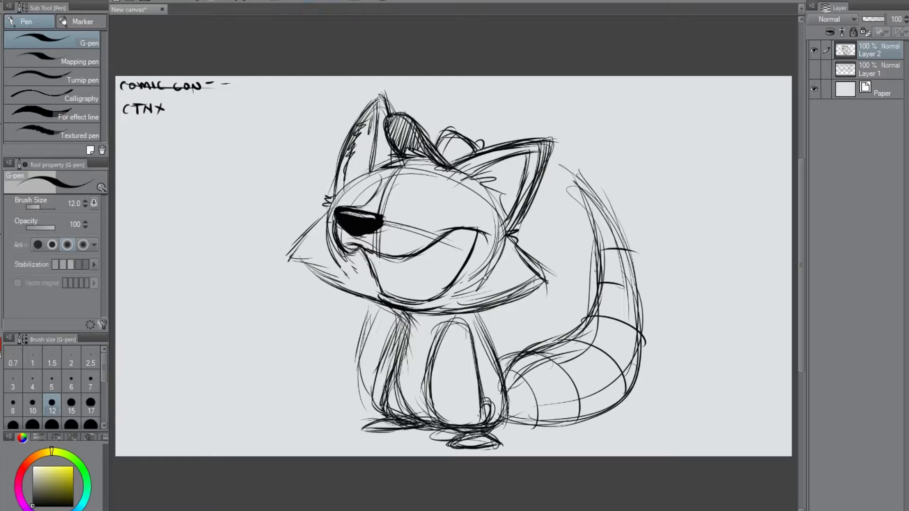
Draw pointed fangs along the upper lip and darken the mouth's left edge.
{"action": "mouse_move", "coordinate": [420, 250]}
{"action": "left_mouse_down"}
{"action": "mouse_move", "coordinate": [428, 260]}
{"action": "mouse_move", "coordinate": [433, 245]}
{"action": "left_mouse_up"}
{"action": "mouse_move", "coordinate": [358, 250]}
{"action": "left_mouse_down"}
{"action": "mouse_move", "coordinate": [370, 257]}
{"action": "mouse_move", "coordinate": [446, 237]}
{"action": "left_mouse_up"}
{"action": "left_click_drag", "start_coordinate": [356, 246], "coordinate": [360, 256]}
{"action": "left_click_drag", "start_coordinate": [374, 273], "coordinate": [385, 293]}
{"action": "left_click_drag", "start_coordinate": [364, 252], "coordinate": [381, 293]}
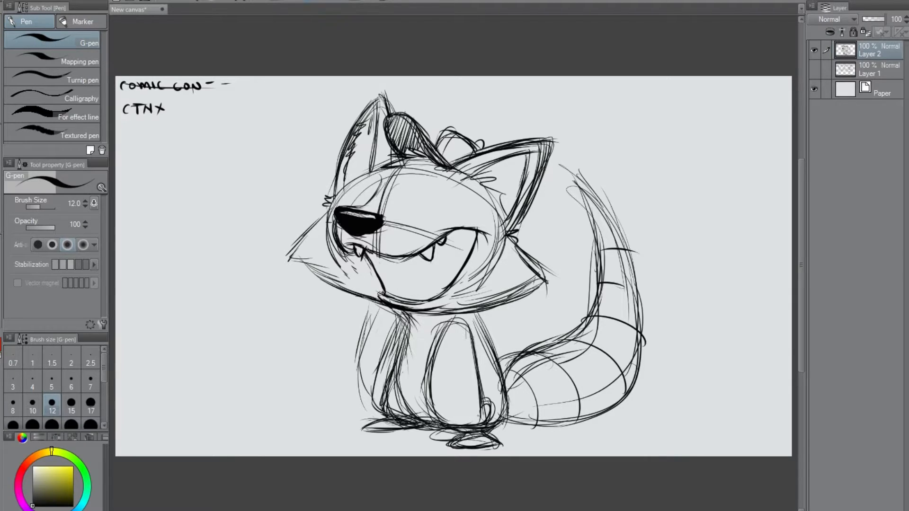
Draw a row of pointed lower teeth along the jaw and small upper teeth near the right mouth corner.
{"action": "mouse_move", "coordinate": [384, 293]}
{"action": "left_mouse_down"}
{"action": "mouse_move", "coordinate": [446, 299]}
{"action": "mouse_move", "coordinate": [432, 286]}
{"action": "mouse_move", "coordinate": [455, 280]}
{"action": "left_mouse_up"}
{"action": "left_click_drag", "start_coordinate": [383, 296], "coordinate": [397, 294]}
{"action": "key", "text": "ctrl+z"}
{"action": "key", "text": "ctrl+z"}
{"action": "key", "text": "ctrl+z"}
{"action": "key", "text": "ctrl+z"}
{"action": "mouse_move", "coordinate": [385, 292]}
{"action": "left_mouse_down"}
{"action": "mouse_move", "coordinate": [427, 301]}
{"action": "mouse_move", "coordinate": [462, 267]}
{"action": "left_mouse_up"}
{"action": "key", "text": "ctrl+z"}
{"action": "left_click_drag", "start_coordinate": [449, 234], "coordinate": [455, 230]}
{"action": "key", "text": "ctrl+z"}
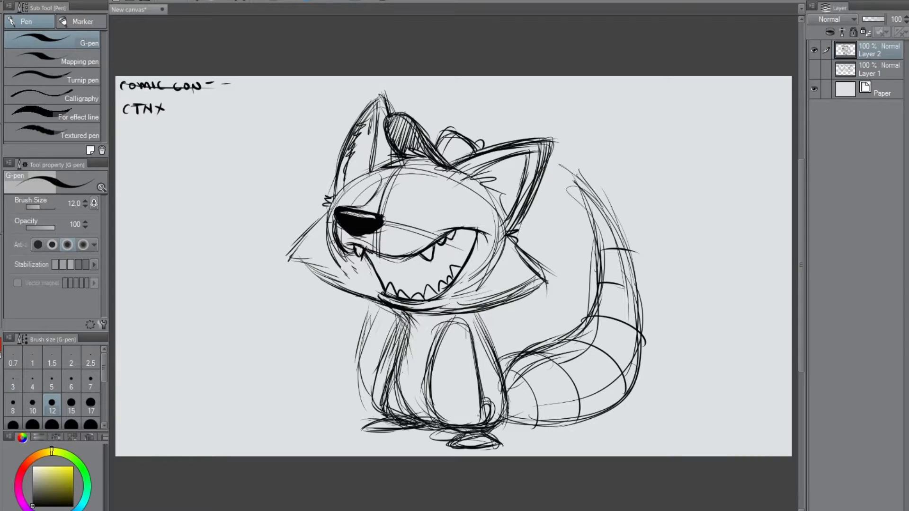
Redraw the mouth's left edge as a curve and sketch a tongue behind the lower teeth.
{"action": "left_click_drag", "start_coordinate": [367, 205], "coordinate": [396, 219]}
{"action": "key", "text": "ctrl+z"}
{"action": "left_click_drag", "start_coordinate": [368, 253], "coordinate": [382, 285]}
{"action": "left_click_drag", "start_coordinate": [368, 256], "coordinate": [378, 285]}
{"action": "left_click_drag", "start_coordinate": [426, 287], "coordinate": [436, 287]}
{"action": "mouse_move", "coordinate": [467, 259]}
{"action": "left_mouse_down"}
{"action": "mouse_move", "coordinate": [428, 268]}
{"action": "mouse_move", "coordinate": [436, 260]}
{"action": "mouse_move", "coordinate": [402, 285]}
{"action": "left_mouse_up"}
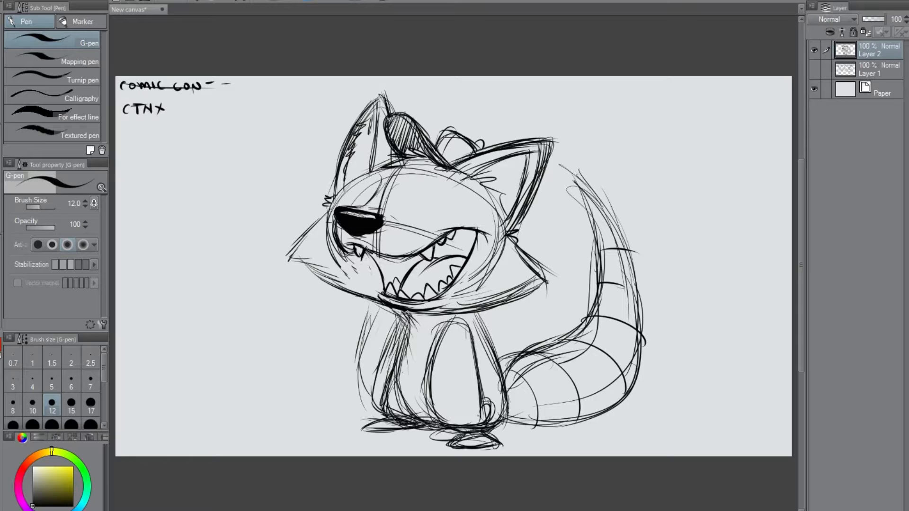
Fill the mouth's interior solid black around the teeth and tongue, and refine the highlight on the nose.
{"action": "left_click_drag", "start_coordinate": [434, 245], "coordinate": [429, 259]}
{"action": "mouse_move", "coordinate": [454, 234]}
{"action": "left_mouse_down"}
{"action": "mouse_move", "coordinate": [469, 249]}
{"action": "mouse_move", "coordinate": [472, 231]}
{"action": "mouse_move", "coordinate": [436, 245]}
{"action": "mouse_move", "coordinate": [443, 241]}
{"action": "mouse_move", "coordinate": [441, 256]}
{"action": "mouse_move", "coordinate": [451, 241]}
{"action": "mouse_move", "coordinate": [468, 254]}
{"action": "mouse_move", "coordinate": [440, 250]}
{"action": "left_mouse_up"}
{"action": "mouse_move", "coordinate": [449, 239]}
{"action": "left_mouse_down"}
{"action": "mouse_move", "coordinate": [453, 232]}
{"action": "mouse_move", "coordinate": [452, 241]}
{"action": "left_mouse_up"}
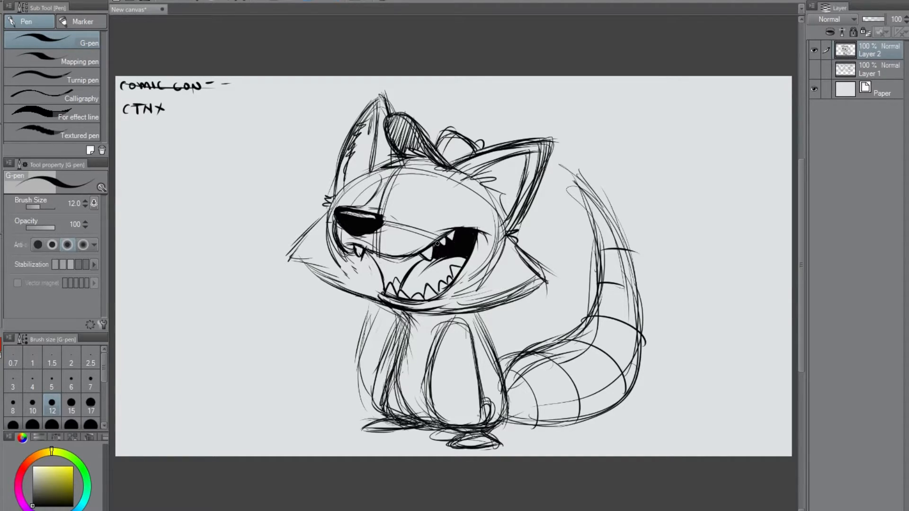
{"action": "left_click_drag", "start_coordinate": [422, 257], "coordinate": [401, 284]}
{"action": "mouse_move", "coordinate": [423, 256]}
{"action": "left_mouse_down"}
{"action": "mouse_move", "coordinate": [373, 253]}
{"action": "mouse_move", "coordinate": [395, 275]}
{"action": "mouse_move", "coordinate": [408, 263]}
{"action": "mouse_move", "coordinate": [399, 280]}
{"action": "mouse_move", "coordinate": [385, 281]}
{"action": "left_mouse_up"}
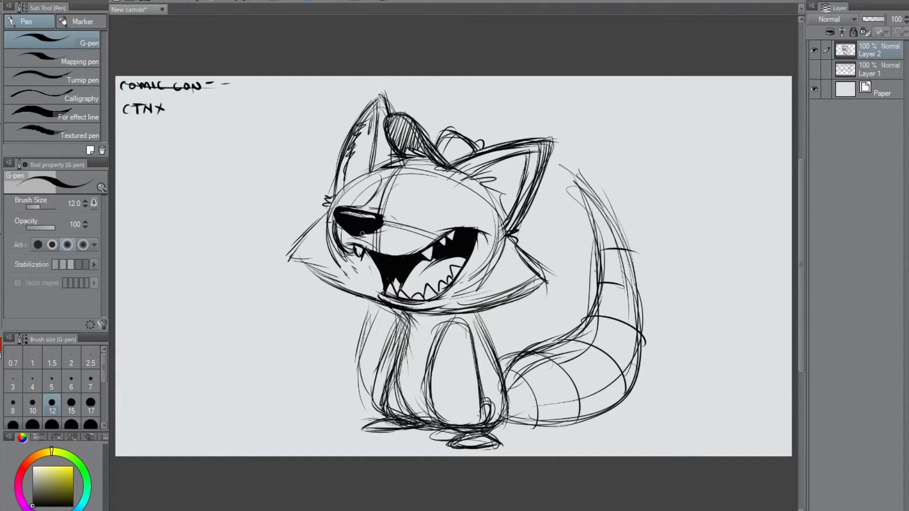
{"action": "mouse_move", "coordinate": [340, 215]}
{"action": "left_mouse_down"}
{"action": "mouse_move", "coordinate": [374, 218]}
{"action": "mouse_move", "coordinate": [363, 215]}
{"action": "mouse_move", "coordinate": [352, 232]}
{"action": "mouse_move", "coordinate": [354, 212]}
{"action": "mouse_move", "coordinate": [343, 210]}
{"action": "mouse_move", "coordinate": [374, 215]}
{"action": "left_mouse_up"}
{"action": "mouse_move", "coordinate": [353, 199]}
{"action": "left_mouse_down"}
{"action": "mouse_move", "coordinate": [378, 175]}
{"action": "mouse_move", "coordinate": [366, 204]}
{"action": "left_mouse_up"}
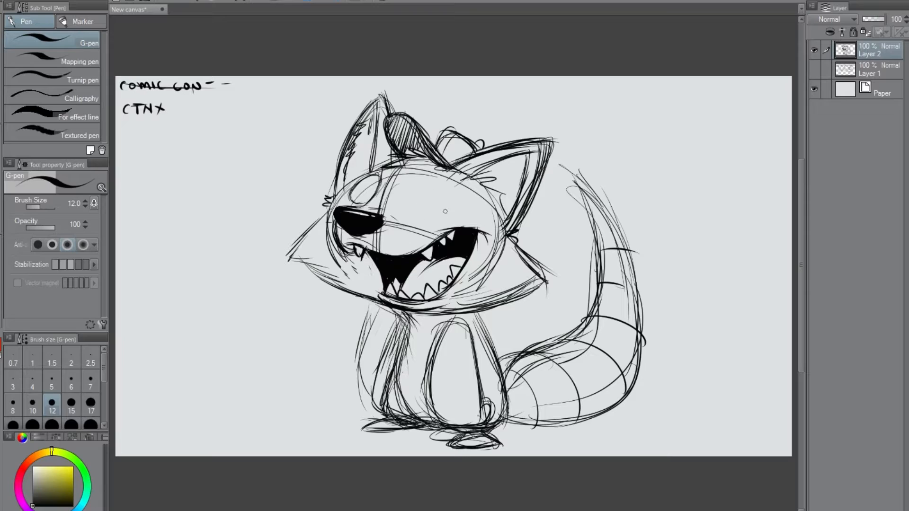
{"action": "mouse_move", "coordinate": [431, 182]}
{"action": "left_mouse_down"}
{"action": "mouse_move", "coordinate": [420, 207]}
{"action": "mouse_move", "coordinate": [444, 216]}
{"action": "left_mouse_up"}
{"action": "mouse_move", "coordinate": [442, 189]}
{"action": "left_mouse_down"}
{"action": "mouse_move", "coordinate": [411, 206]}
{"action": "mouse_move", "coordinate": [444, 197]}
{"action": "mouse_move", "coordinate": [412, 201]}
{"action": "left_mouse_up"}
{"action": "key", "text": "ctrl+z"}
{"action": "key", "text": "ctrl+z"}
{"action": "key", "text": "ctrl+z"}
{"action": "key", "text": "ctrl+z"}
{"action": "key", "text": "ctrl+z"}
{"action": "key", "text": "ctrl+z"}
{"action": "key", "text": "ctrl+z"}
{"action": "key", "text": "ctrl+z"}
{"action": "key", "text": "ctrl+z"}
{"action": "key", "text": "ctrl+z"}
Sketch a large round right eye and a narrower oval left eye above the nose.
{"action": "mouse_move", "coordinate": [426, 180]}
{"action": "left_mouse_down"}
{"action": "mouse_move", "coordinate": [428, 219]}
{"action": "mouse_move", "coordinate": [420, 180]}
{"action": "mouse_move", "coordinate": [442, 217]}
{"action": "left_mouse_up"}
{"action": "mouse_move", "coordinate": [446, 186]}
{"action": "left_mouse_down"}
{"action": "mouse_move", "coordinate": [421, 219]}
{"action": "mouse_move", "coordinate": [408, 184]}
{"action": "mouse_move", "coordinate": [460, 193]}
{"action": "mouse_move", "coordinate": [434, 179]}
{"action": "mouse_move", "coordinate": [450, 183]}
{"action": "mouse_move", "coordinate": [453, 203]}
{"action": "mouse_move", "coordinate": [429, 175]}
{"action": "left_mouse_up"}
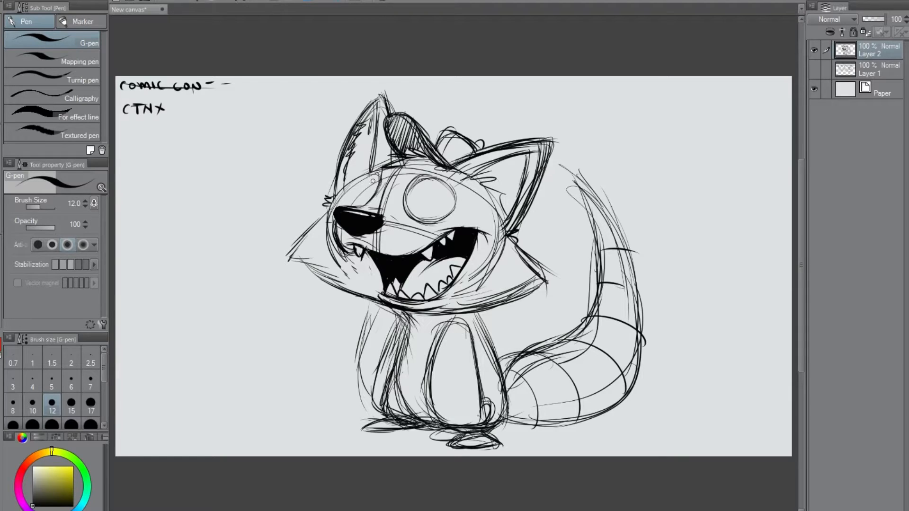
{"action": "left_click_drag", "start_coordinate": [381, 171], "coordinate": [380, 183]}
{"action": "mouse_move", "coordinate": [377, 174]}
{"action": "left_mouse_down"}
{"action": "mouse_move", "coordinate": [361, 199]}
{"action": "mouse_move", "coordinate": [375, 200]}
{"action": "mouse_move", "coordinate": [361, 204]}
{"action": "mouse_move", "coordinate": [357, 195]}
{"action": "left_mouse_up"}
Sketch raised brows above both eyes and extend the left cheek contour up toward the left eye.
{"action": "mouse_move", "coordinate": [387, 152]}
{"action": "left_mouse_down"}
{"action": "mouse_move", "coordinate": [382, 199]}
{"action": "mouse_move", "coordinate": [363, 178]}
{"action": "mouse_move", "coordinate": [329, 210]}
{"action": "left_mouse_up"}
{"action": "left_click_drag", "start_coordinate": [350, 189], "coordinate": [307, 228]}
{"action": "left_click_drag", "start_coordinate": [363, 174], "coordinate": [283, 260]}
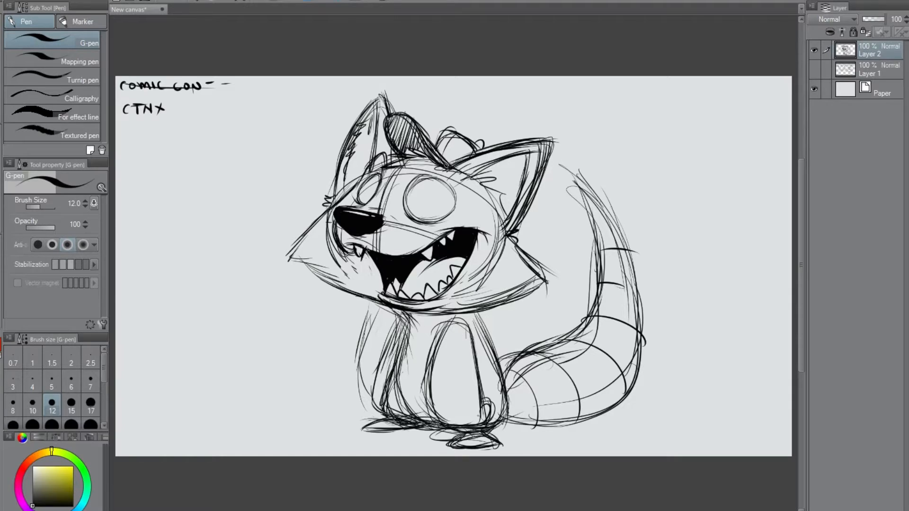
{"action": "left_click_drag", "start_coordinate": [419, 169], "coordinate": [436, 163]}
{"action": "mouse_move", "coordinate": [440, 162]}
{"action": "left_mouse_down"}
{"action": "mouse_move", "coordinate": [463, 182]}
{"action": "mouse_move", "coordinate": [438, 155]}
{"action": "mouse_move", "coordinate": [447, 167]}
{"action": "mouse_move", "coordinate": [431, 161]}
{"action": "mouse_move", "coordinate": [457, 180]}
{"action": "left_mouse_up"}
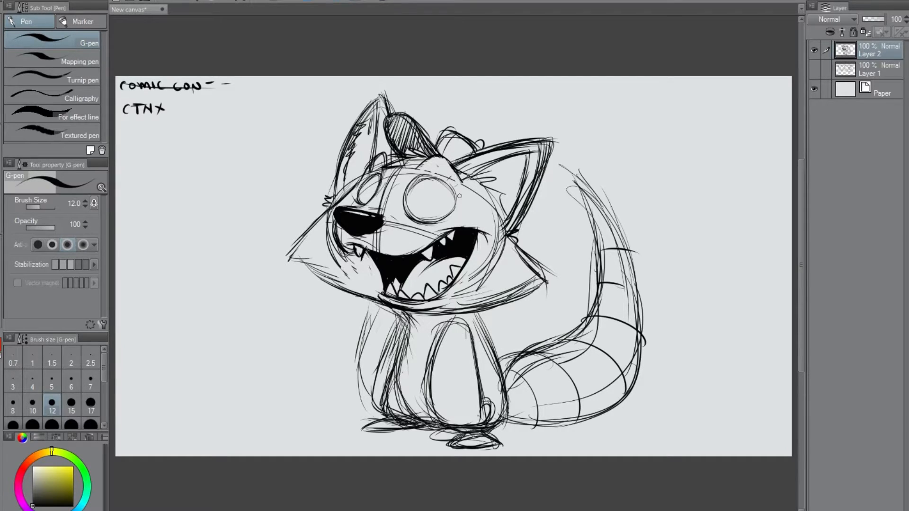
Darken the outlines of both eyes.
{"action": "mouse_move", "coordinate": [380, 169]}
{"action": "left_mouse_down"}
{"action": "mouse_move", "coordinate": [374, 194]}
{"action": "mouse_move", "coordinate": [363, 192]}
{"action": "mouse_move", "coordinate": [365, 182]}
{"action": "left_mouse_up"}
{"action": "left_click_drag", "start_coordinate": [446, 184], "coordinate": [451, 219]}
{"action": "mouse_move", "coordinate": [441, 180]}
{"action": "left_mouse_down"}
{"action": "mouse_move", "coordinate": [418, 173]}
{"action": "mouse_move", "coordinate": [404, 197]}
{"action": "mouse_move", "coordinate": [415, 184]}
{"action": "mouse_move", "coordinate": [362, 192]}
{"action": "mouse_move", "coordinate": [410, 215]}
{"action": "mouse_move", "coordinate": [448, 217]}
{"action": "left_mouse_up"}
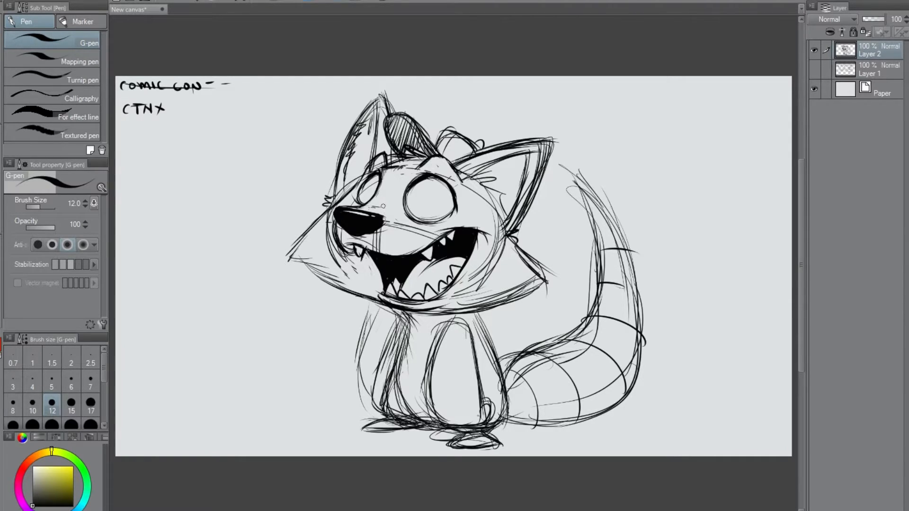
Reinforce the outer contours of both ears and draw a facial marking curving around the right eye.
{"action": "mouse_move", "coordinate": [513, 142]}
{"action": "left_mouse_down"}
{"action": "mouse_move", "coordinate": [553, 138]}
{"action": "mouse_move", "coordinate": [512, 245]}
{"action": "left_mouse_up"}
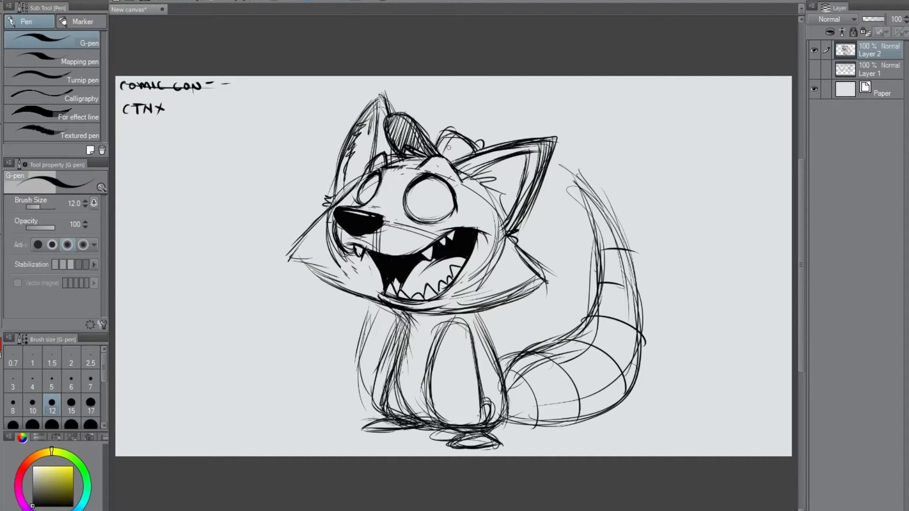
{"action": "left_click_drag", "start_coordinate": [382, 96], "coordinate": [353, 123]}
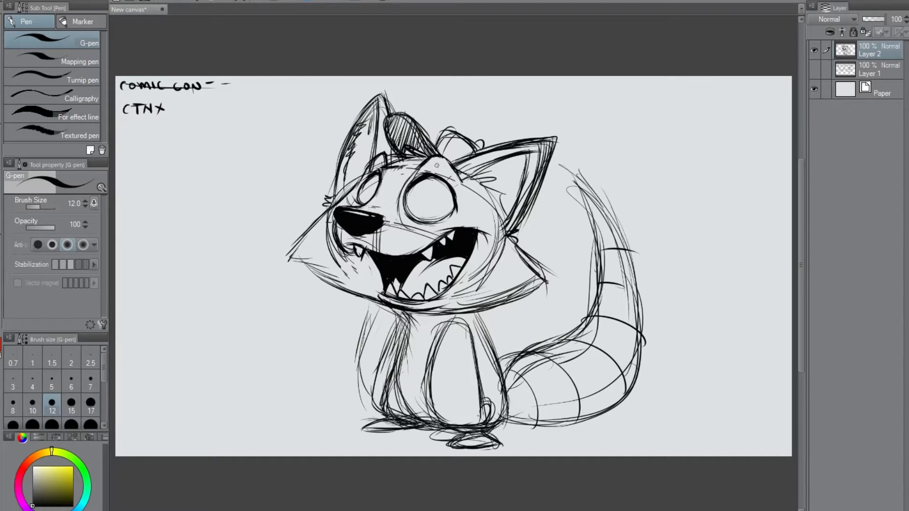
{"action": "left_click_drag", "start_coordinate": [467, 197], "coordinate": [474, 216]}
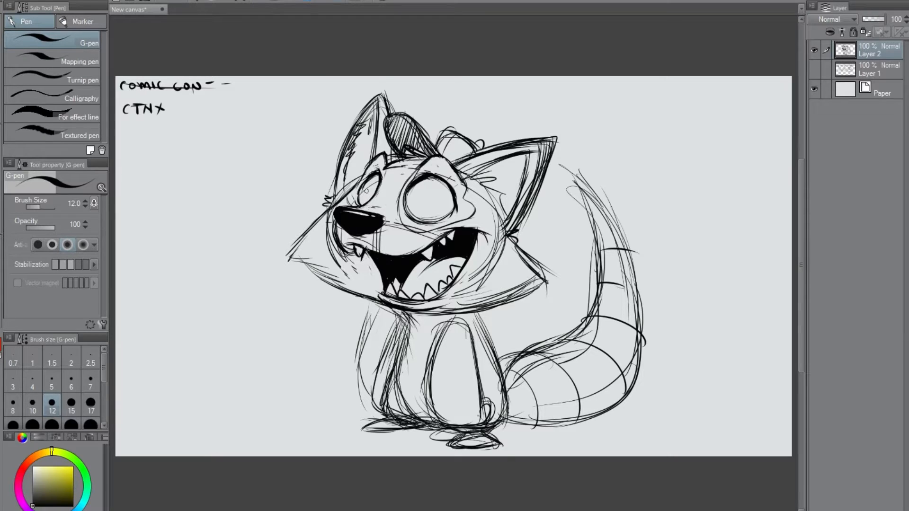
Darken the fur at the right ear's base, and clean up the stray lines beside the left ear and muzzle.
{"action": "left_click_drag", "start_coordinate": [505, 223], "coordinate": [520, 247]}
{"action": "mouse_move", "coordinate": [339, 177]}
{"action": "left_mouse_down"}
{"action": "mouse_move", "coordinate": [338, 202]}
{"action": "mouse_move", "coordinate": [332, 195]}
{"action": "left_mouse_up"}
{"action": "mouse_move", "coordinate": [327, 215]}
{"action": "left_mouse_down"}
{"action": "mouse_move", "coordinate": [335, 263]}
{"action": "mouse_move", "coordinate": [348, 263]}
{"action": "left_mouse_up"}
{"action": "left_click_drag", "start_coordinate": [333, 208], "coordinate": [332, 212]}
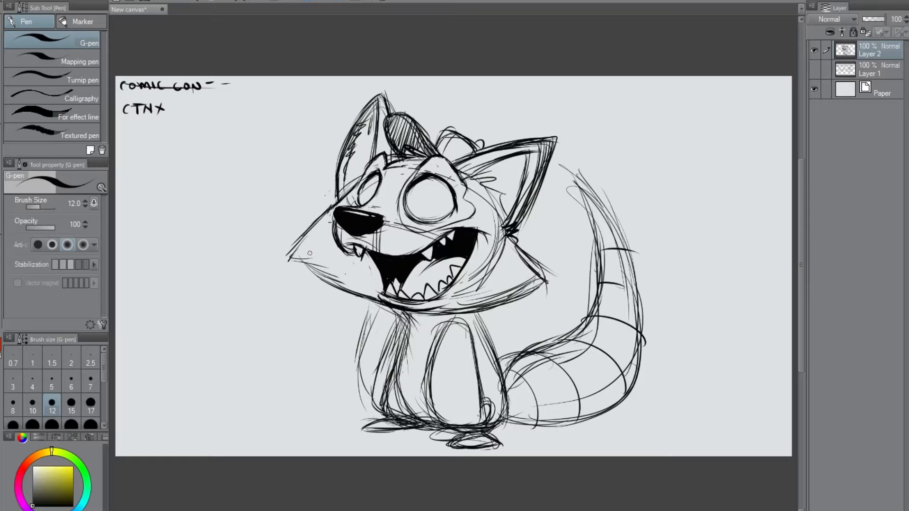
Widen the tail's outer curve, reinforce its inner edge, and darken the body's right side and chest lines.
{"action": "mouse_move", "coordinate": [620, 219]}
{"action": "left_mouse_down"}
{"action": "mouse_move", "coordinate": [639, 371]}
{"action": "mouse_move", "coordinate": [624, 396]}
{"action": "mouse_move", "coordinate": [646, 284]}
{"action": "left_mouse_up"}
{"action": "left_click_drag", "start_coordinate": [587, 197], "coordinate": [600, 270]}
{"action": "mouse_move", "coordinate": [593, 210]}
{"action": "left_mouse_down"}
{"action": "mouse_move", "coordinate": [595, 319]}
{"action": "mouse_move", "coordinate": [506, 369]}
{"action": "mouse_move", "coordinate": [511, 387]}
{"action": "left_mouse_up"}
{"action": "left_click_drag", "start_coordinate": [472, 310], "coordinate": [492, 351]}
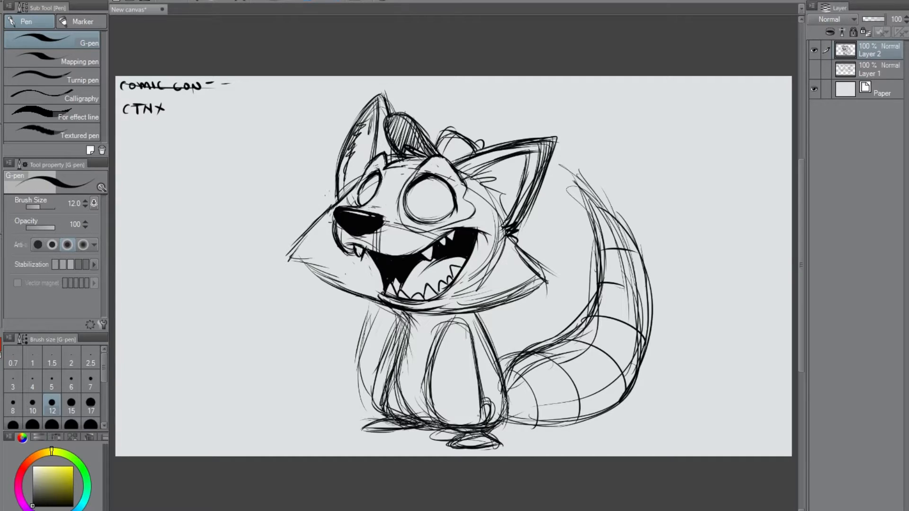
{"action": "mouse_move", "coordinate": [402, 309]}
{"action": "left_mouse_down"}
{"action": "mouse_move", "coordinate": [414, 329]}
{"action": "mouse_move", "coordinate": [397, 370]}
{"action": "mouse_move", "coordinate": [409, 414]}
{"action": "left_mouse_up"}
Reinforce the right cheek's point, and erase the left cheek's point and redraw it higher with a curved edge.
{"action": "left_click_drag", "start_coordinate": [289, 246], "coordinate": [342, 291]}
{"action": "mouse_move", "coordinate": [521, 253]}
{"action": "left_mouse_down"}
{"action": "mouse_move", "coordinate": [555, 275]}
{"action": "mouse_move", "coordinate": [525, 305]}
{"action": "left_mouse_up"}
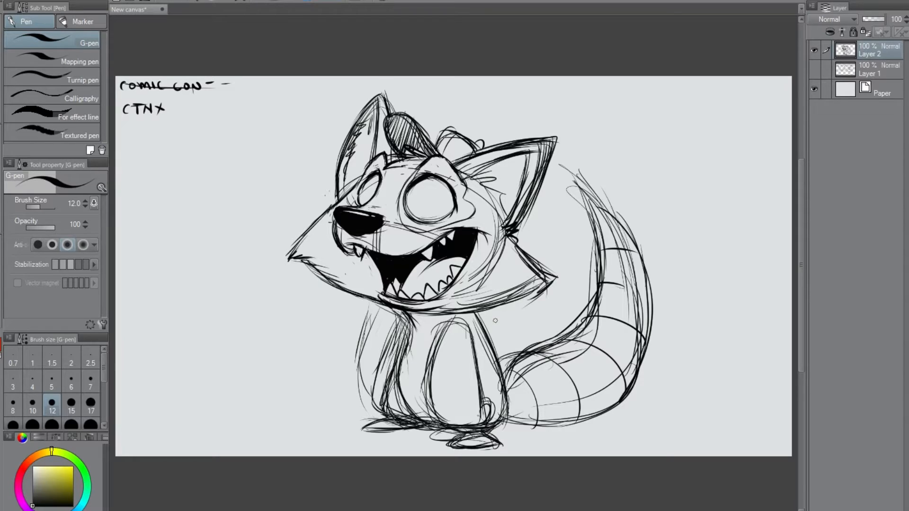
{"action": "mouse_move", "coordinate": [285, 247]}
{"action": "left_mouse_down"}
{"action": "mouse_move", "coordinate": [288, 267]}
{"action": "mouse_move", "coordinate": [295, 237]}
{"action": "mouse_move", "coordinate": [311, 283]}
{"action": "mouse_move", "coordinate": [311, 258]}
{"action": "mouse_move", "coordinate": [323, 290]}
{"action": "mouse_move", "coordinate": [288, 277]}
{"action": "left_mouse_up"}
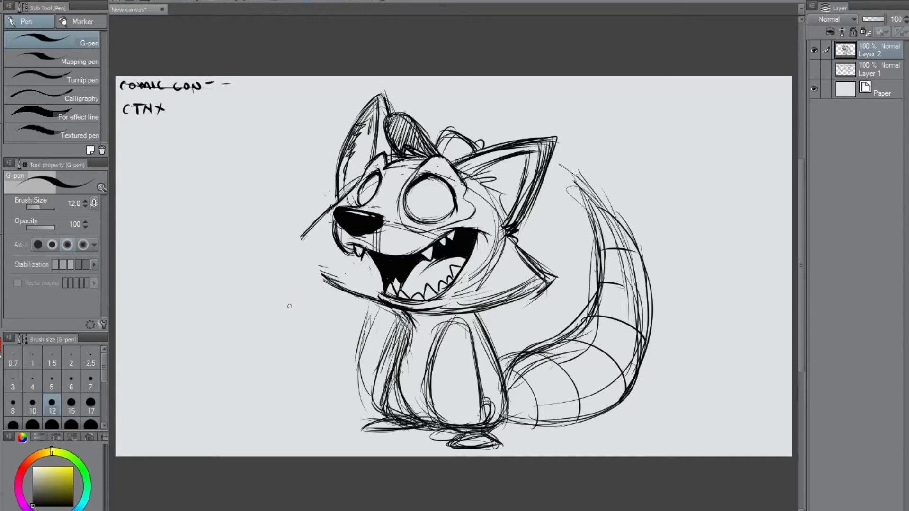
{"action": "mouse_move", "coordinate": [317, 220]}
{"action": "left_mouse_down"}
{"action": "mouse_move", "coordinate": [288, 241]}
{"action": "mouse_move", "coordinate": [286, 229]}
{"action": "mouse_move", "coordinate": [322, 278]}
{"action": "mouse_move", "coordinate": [363, 293]}
{"action": "left_mouse_up"}
{"action": "mouse_move", "coordinate": [552, 276]}
{"action": "left_mouse_down"}
{"action": "mouse_move", "coordinate": [522, 303]}
{"action": "mouse_move", "coordinate": [495, 304]}
{"action": "left_mouse_up"}
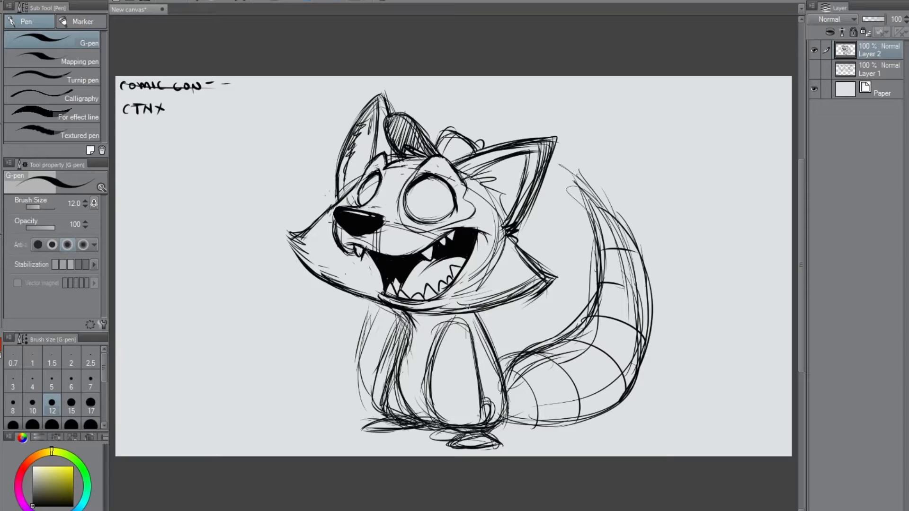
Erase both cheek outlines and redraw them higher, with pointed tips curving in toward the chin.
{"action": "mouse_move", "coordinate": [287, 260]}
{"action": "left_mouse_down"}
{"action": "mouse_move", "coordinate": [298, 230]}
{"action": "mouse_move", "coordinate": [309, 271]}
{"action": "mouse_move", "coordinate": [311, 211]}
{"action": "mouse_move", "coordinate": [310, 242]}
{"action": "mouse_move", "coordinate": [331, 203]}
{"action": "mouse_move", "coordinate": [310, 233]}
{"action": "mouse_move", "coordinate": [312, 221]}
{"action": "mouse_move", "coordinate": [299, 268]}
{"action": "mouse_move", "coordinate": [288, 244]}
{"action": "mouse_move", "coordinate": [293, 253]}
{"action": "mouse_move", "coordinate": [303, 227]}
{"action": "mouse_move", "coordinate": [310, 280]}
{"action": "mouse_move", "coordinate": [319, 253]}
{"action": "mouse_move", "coordinate": [337, 287]}
{"action": "left_mouse_up"}
{"action": "mouse_move", "coordinate": [515, 247]}
{"action": "left_mouse_down"}
{"action": "mouse_move", "coordinate": [500, 260]}
{"action": "mouse_move", "coordinate": [521, 239]}
{"action": "mouse_move", "coordinate": [511, 262]}
{"action": "mouse_move", "coordinate": [532, 236]}
{"action": "mouse_move", "coordinate": [515, 273]}
{"action": "mouse_move", "coordinate": [541, 241]}
{"action": "mouse_move", "coordinate": [512, 308]}
{"action": "mouse_move", "coordinate": [550, 253]}
{"action": "mouse_move", "coordinate": [525, 306]}
{"action": "mouse_move", "coordinate": [550, 278]}
{"action": "mouse_move", "coordinate": [542, 297]}
{"action": "left_mouse_up"}
{"action": "mouse_move", "coordinate": [489, 318]}
{"action": "left_mouse_down"}
{"action": "mouse_move", "coordinate": [503, 297]}
{"action": "mouse_move", "coordinate": [538, 282]}
{"action": "left_mouse_up"}
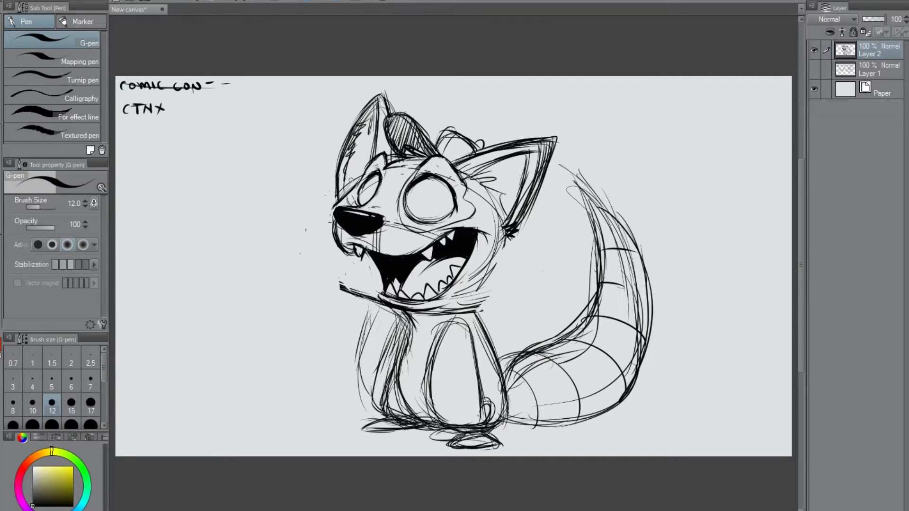
{"action": "mouse_move", "coordinate": [345, 190]}
{"action": "left_mouse_down"}
{"action": "mouse_move", "coordinate": [286, 223]}
{"action": "mouse_move", "coordinate": [324, 274]}
{"action": "left_mouse_up"}
{"action": "mouse_move", "coordinate": [511, 231]}
{"action": "left_mouse_down"}
{"action": "mouse_move", "coordinate": [552, 268]}
{"action": "mouse_move", "coordinate": [474, 313]}
{"action": "left_mouse_up"}
{"action": "mouse_move", "coordinate": [352, 188]}
{"action": "left_mouse_down"}
{"action": "mouse_move", "coordinate": [289, 214]}
{"action": "mouse_move", "coordinate": [313, 255]}
{"action": "mouse_move", "coordinate": [355, 288]}
{"action": "mouse_move", "coordinate": [402, 299]}
{"action": "left_mouse_up"}
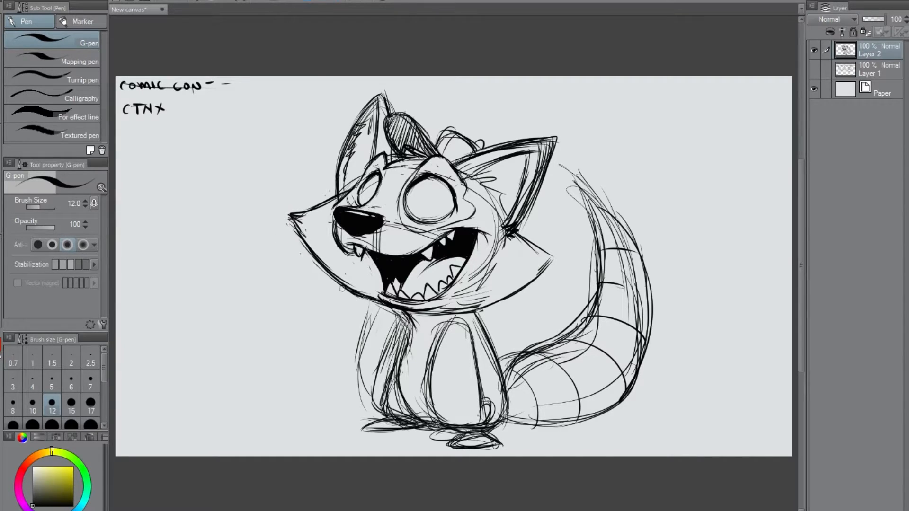
{"action": "mouse_move", "coordinate": [517, 233]}
{"action": "left_mouse_down"}
{"action": "mouse_move", "coordinate": [561, 250]}
{"action": "mouse_move", "coordinate": [524, 281]}
{"action": "left_mouse_up"}
{"action": "left_click_drag", "start_coordinate": [564, 252], "coordinate": [494, 302]}
{"action": "left_click_drag", "start_coordinate": [516, 291], "coordinate": [455, 308]}
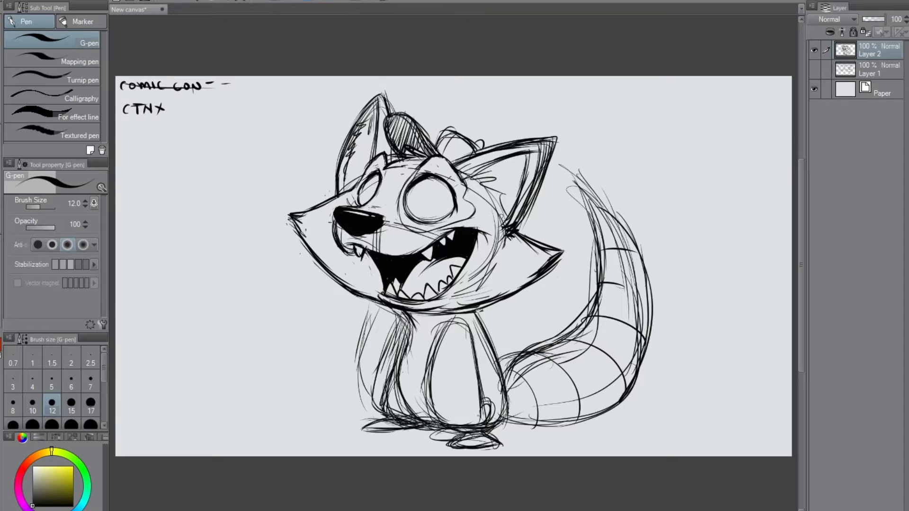
Darken the head's edge below the right ear, add another small fang under the nose, and tidy the chin line.
{"action": "left_click_drag", "start_coordinate": [477, 183], "coordinate": [502, 214]}
{"action": "left_click_drag", "start_coordinate": [483, 188], "coordinate": [506, 222]}
{"action": "left_click_drag", "start_coordinate": [354, 248], "coordinate": [338, 251]}
{"action": "left_click_drag", "start_coordinate": [364, 249], "coordinate": [370, 255]}
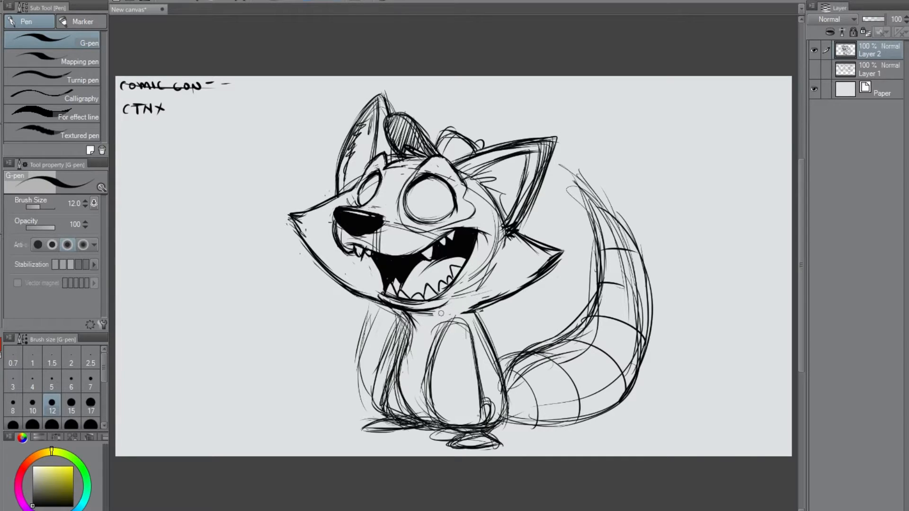
{"action": "left_click_drag", "start_coordinate": [482, 305], "coordinate": [460, 314]}
Erase the raccoon's left arm lines and redraw the torso's left side as one clear contour.
{"action": "mouse_move", "coordinate": [403, 312]}
{"action": "left_mouse_down"}
{"action": "mouse_move", "coordinate": [412, 334]}
{"action": "mouse_move", "coordinate": [408, 382]}
{"action": "left_mouse_up"}
{"action": "left_click_drag", "start_coordinate": [405, 347], "coordinate": [407, 408]}
{"action": "mouse_move", "coordinate": [408, 312]}
{"action": "left_mouse_down"}
{"action": "mouse_move", "coordinate": [407, 419]}
{"action": "mouse_move", "coordinate": [437, 429]}
{"action": "left_mouse_up"}
{"action": "left_click_drag", "start_coordinate": [408, 350], "coordinate": [396, 391]}
{"action": "mouse_move", "coordinate": [403, 339]}
{"action": "left_mouse_down"}
{"action": "mouse_move", "coordinate": [400, 406]}
{"action": "mouse_move", "coordinate": [401, 395]}
{"action": "left_mouse_up"}
{"action": "left_click_drag", "start_coordinate": [402, 318], "coordinate": [393, 358]}
{"action": "left_click_drag", "start_coordinate": [396, 330], "coordinate": [374, 393]}
{"action": "left_click_drag", "start_coordinate": [370, 316], "coordinate": [363, 386]}
{"action": "left_click_drag", "start_coordinate": [371, 313], "coordinate": [360, 364]}
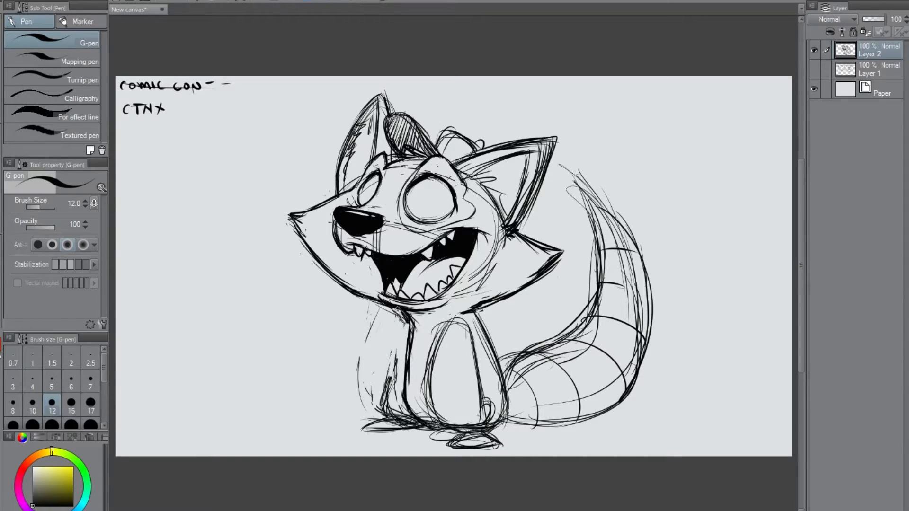
Reshape the torso's left side with an outward curve and darken the lines at its lower-left base.
{"action": "mouse_move", "coordinate": [409, 320]}
{"action": "left_mouse_down"}
{"action": "mouse_move", "coordinate": [400, 402]}
{"action": "mouse_move", "coordinate": [441, 428]}
{"action": "left_mouse_up"}
{"action": "mouse_move", "coordinate": [411, 321]}
{"action": "left_mouse_down"}
{"action": "mouse_move", "coordinate": [403, 403]}
{"action": "mouse_move", "coordinate": [436, 419]}
{"action": "left_mouse_up"}
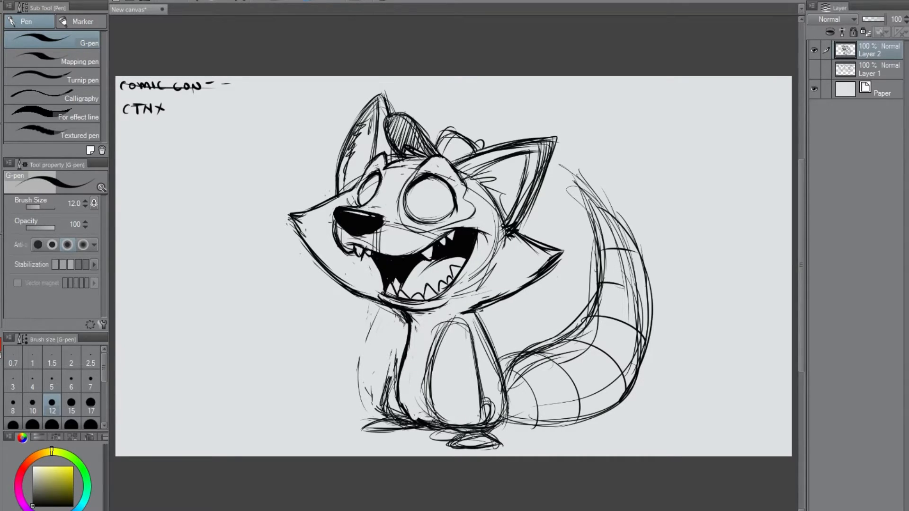
{"action": "mouse_move", "coordinate": [397, 373]}
{"action": "left_mouse_down"}
{"action": "mouse_move", "coordinate": [382, 399]}
{"action": "mouse_move", "coordinate": [410, 424]}
{"action": "mouse_move", "coordinate": [423, 419]}
{"action": "left_mouse_up"}
{"action": "left_click_drag", "start_coordinate": [396, 373], "coordinate": [386, 412]}
{"action": "mouse_move", "coordinate": [402, 329]}
{"action": "left_mouse_down"}
{"action": "mouse_move", "coordinate": [331, 322]}
{"action": "mouse_move", "coordinate": [373, 348]}
{"action": "mouse_move", "coordinate": [359, 327]}
{"action": "mouse_move", "coordinate": [436, 333]}
{"action": "mouse_move", "coordinate": [337, 316]}
{"action": "mouse_move", "coordinate": [331, 335]}
{"action": "mouse_move", "coordinate": [343, 333]}
{"action": "mouse_move", "coordinate": [359, 378]}
{"action": "mouse_move", "coordinate": [395, 372]}
{"action": "mouse_move", "coordinate": [367, 378]}
{"action": "mouse_move", "coordinate": [392, 379]}
{"action": "left_mouse_up"}
Sketch a raised hand with a pointing finger and curled fingers beside the torso's left side.
{"action": "mouse_move", "coordinate": [363, 326]}
{"action": "left_mouse_down"}
{"action": "mouse_move", "coordinate": [388, 332]}
{"action": "mouse_move", "coordinate": [408, 323]}
{"action": "mouse_move", "coordinate": [436, 406]}
{"action": "left_mouse_up"}
{"action": "left_click_drag", "start_coordinate": [433, 369], "coordinate": [442, 422]}
{"action": "mouse_move", "coordinate": [335, 319]}
{"action": "left_mouse_down"}
{"action": "mouse_move", "coordinate": [344, 336]}
{"action": "mouse_move", "coordinate": [378, 338]}
{"action": "left_mouse_up"}
{"action": "mouse_move", "coordinate": [333, 337]}
{"action": "left_mouse_down"}
{"action": "mouse_move", "coordinate": [347, 334]}
{"action": "mouse_move", "coordinate": [359, 352]}
{"action": "mouse_move", "coordinate": [344, 374]}
{"action": "mouse_move", "coordinate": [363, 368]}
{"action": "mouse_move", "coordinate": [364, 378]}
{"action": "mouse_move", "coordinate": [374, 345]}
{"action": "mouse_move", "coordinate": [332, 316]}
{"action": "left_mouse_up"}
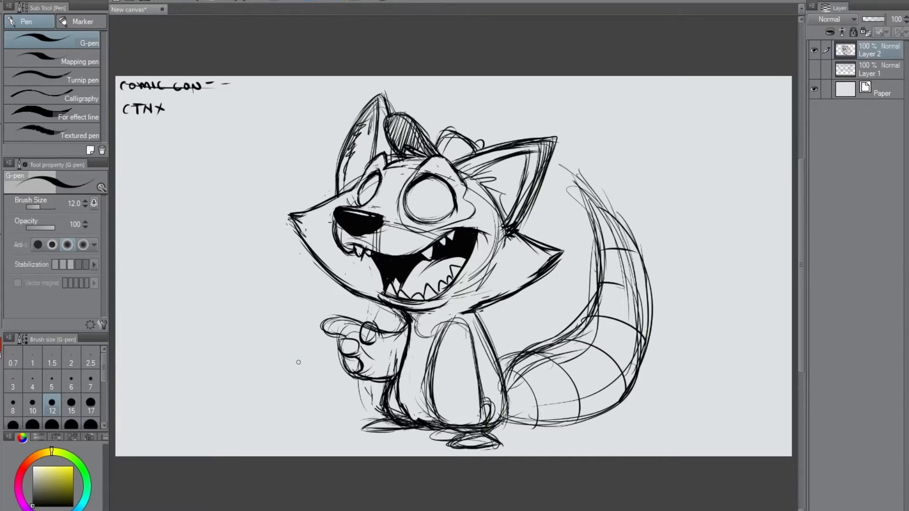
{"action": "left_click_drag", "start_coordinate": [379, 332], "coordinate": [404, 329]}
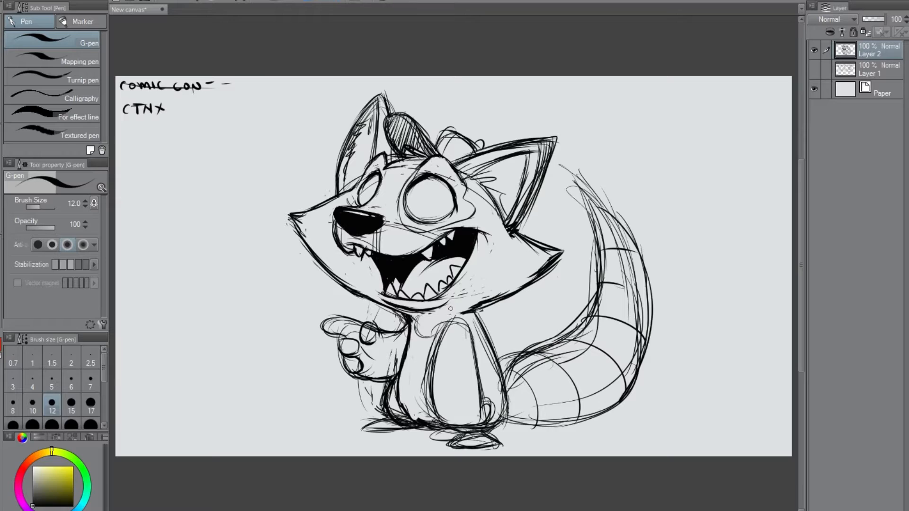
Add chest lines below the neck, and redraw the right arm with an open shoulder and a curved wrist line.
{"action": "left_click_drag", "start_coordinate": [411, 323], "coordinate": [433, 347]}
{"action": "mouse_move", "coordinate": [417, 324]}
{"action": "left_mouse_down"}
{"action": "mouse_move", "coordinate": [406, 339]}
{"action": "mouse_move", "coordinate": [386, 343]}
{"action": "mouse_move", "coordinate": [385, 333]}
{"action": "mouse_move", "coordinate": [383, 378]}
{"action": "left_mouse_up"}
{"action": "left_click_drag", "start_coordinate": [387, 332], "coordinate": [376, 383]}
{"action": "left_click_drag", "start_coordinate": [433, 399], "coordinate": [480, 400]}
{"action": "mouse_move", "coordinate": [433, 359]}
{"action": "left_mouse_down"}
{"action": "mouse_move", "coordinate": [444, 326]}
{"action": "mouse_move", "coordinate": [471, 337]}
{"action": "mouse_move", "coordinate": [475, 373]}
{"action": "left_mouse_up"}
{"action": "left_click_drag", "start_coordinate": [472, 337], "coordinate": [476, 381]}
{"action": "left_click_drag", "start_coordinate": [473, 336], "coordinate": [477, 373]}
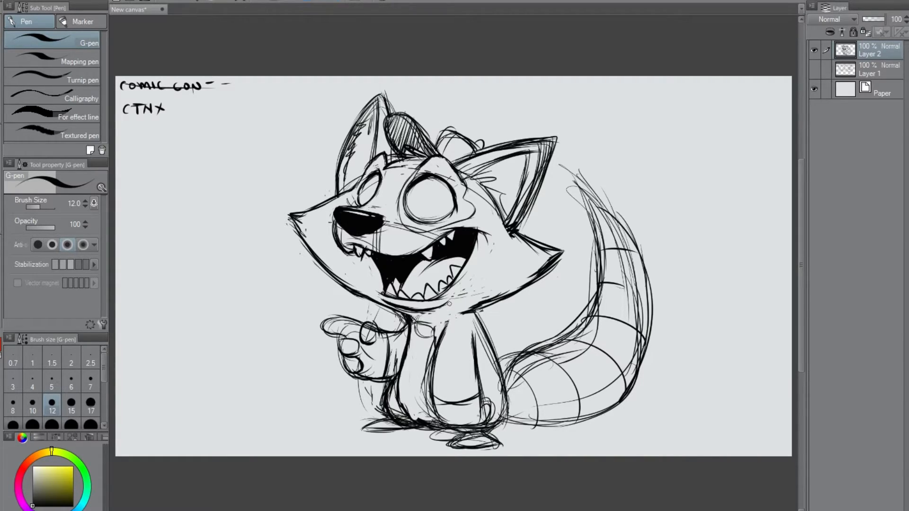
Add jagged fur marks along the back and draw the right arm's paw below the wrist line.
{"action": "mouse_move", "coordinate": [469, 308]}
{"action": "left_mouse_down"}
{"action": "mouse_move", "coordinate": [446, 313]}
{"action": "mouse_move", "coordinate": [486, 334]}
{"action": "mouse_move", "coordinate": [501, 383]}
{"action": "left_mouse_up"}
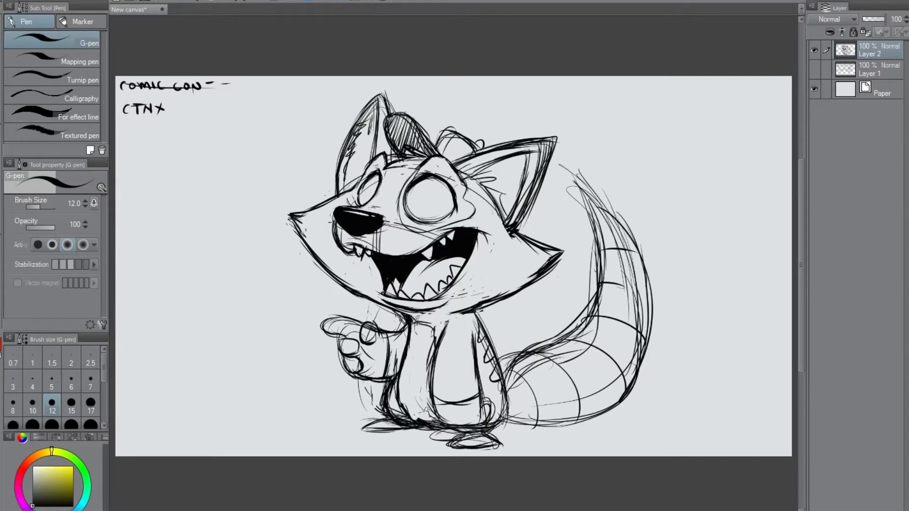
{"action": "left_click_drag", "start_coordinate": [432, 399], "coordinate": [450, 433]}
{"action": "mouse_move", "coordinate": [478, 403]}
{"action": "left_mouse_down"}
{"action": "mouse_move", "coordinate": [487, 418]}
{"action": "mouse_move", "coordinate": [480, 425]}
{"action": "mouse_move", "coordinate": [449, 430]}
{"action": "left_mouse_up"}
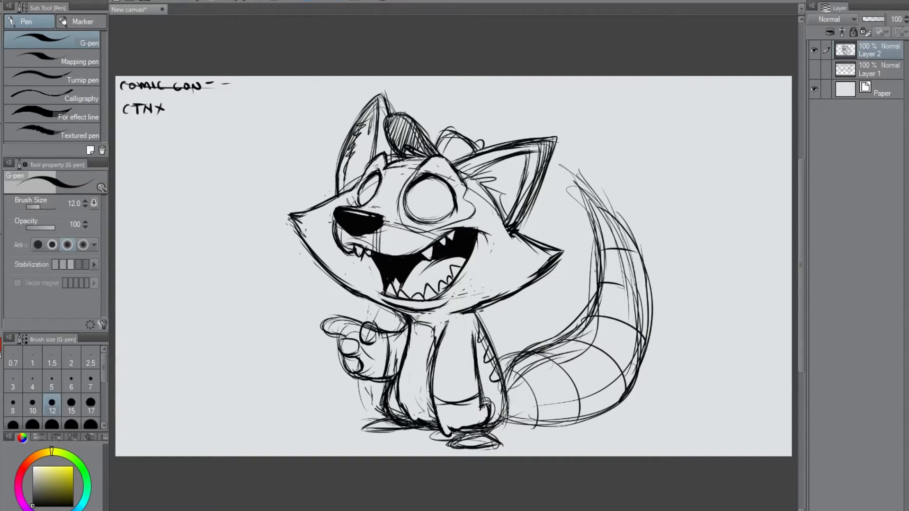
{"action": "left_click_drag", "start_coordinate": [431, 368], "coordinate": [430, 393]}
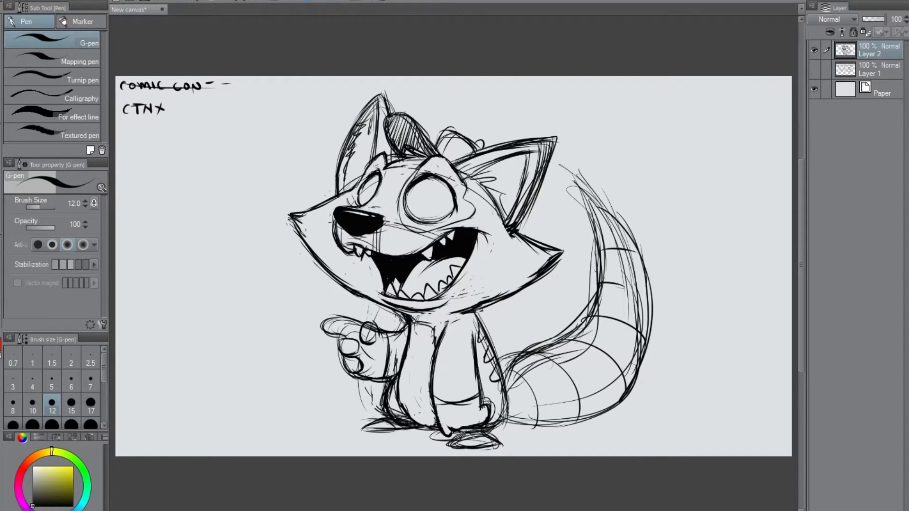
Darken the tail's inner edge and draw a ground line beneath the body and tail.
{"action": "mouse_move", "coordinate": [502, 407]}
{"action": "left_mouse_down"}
{"action": "mouse_move", "coordinate": [474, 429]}
{"action": "mouse_move", "coordinate": [497, 446]}
{"action": "left_mouse_up"}
{"action": "left_click_drag", "start_coordinate": [504, 372], "coordinate": [531, 350]}
{"action": "mouse_move", "coordinate": [570, 195]}
{"action": "left_mouse_down"}
{"action": "mouse_move", "coordinate": [592, 223]}
{"action": "mouse_move", "coordinate": [590, 273]}
{"action": "mouse_move", "coordinate": [541, 351]}
{"action": "left_mouse_up"}
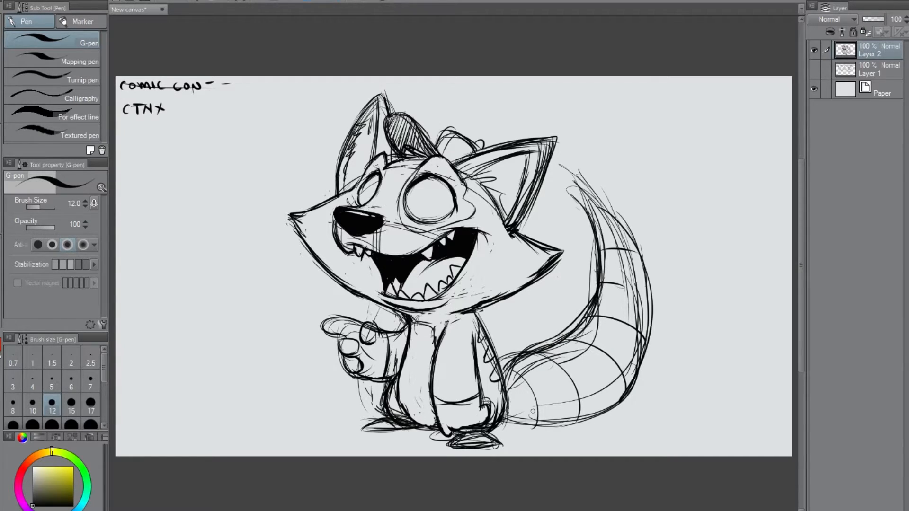
{"action": "mouse_move", "coordinate": [496, 428]}
{"action": "left_mouse_down"}
{"action": "mouse_move", "coordinate": [553, 426]}
{"action": "mouse_move", "coordinate": [602, 417]}
{"action": "left_mouse_up"}
{"action": "mouse_move", "coordinate": [501, 373]}
{"action": "left_mouse_down"}
{"action": "mouse_move", "coordinate": [577, 332]}
{"action": "mouse_move", "coordinate": [601, 257]}
{"action": "mouse_move", "coordinate": [585, 195]}
{"action": "mouse_move", "coordinate": [638, 261]}
{"action": "mouse_move", "coordinate": [592, 420]}
{"action": "mouse_move", "coordinate": [496, 433]}
{"action": "mouse_move", "coordinate": [648, 426]}
{"action": "mouse_move", "coordinate": [488, 429]}
{"action": "left_mouse_up"}
{"action": "mouse_move", "coordinate": [400, 432]}
{"action": "left_mouse_down"}
{"action": "mouse_move", "coordinate": [407, 429]}
{"action": "mouse_move", "coordinate": [331, 425]}
{"action": "left_mouse_up"}
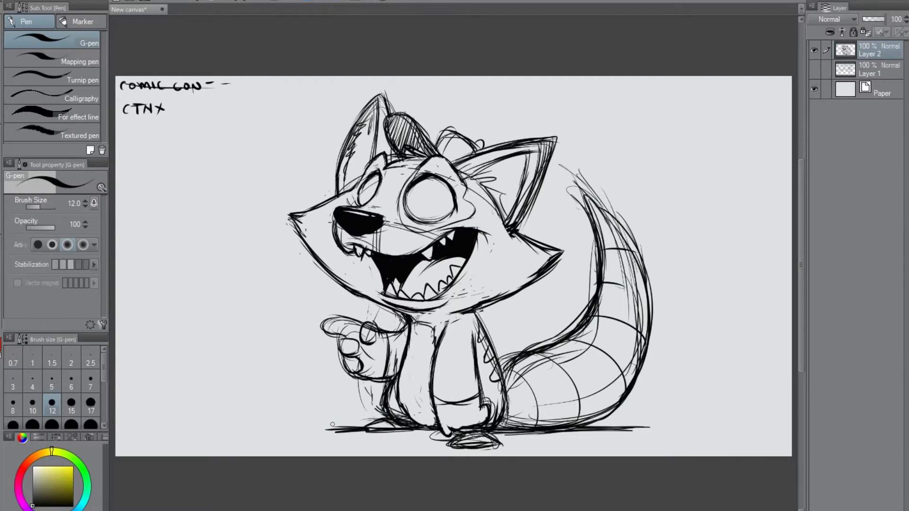
Draw left-looking pupils in both eyes and clean the stray lines along the tail's inner edge.
{"action": "mouse_move", "coordinate": [375, 190]}
{"action": "left_mouse_down"}
{"action": "mouse_move", "coordinate": [368, 199]}
{"action": "mouse_move", "coordinate": [411, 205]}
{"action": "left_mouse_up"}
{"action": "left_click_drag", "start_coordinate": [417, 198], "coordinate": [408, 200]}
{"action": "mouse_move", "coordinate": [569, 206]}
{"action": "left_mouse_down"}
{"action": "mouse_move", "coordinate": [588, 241]}
{"action": "mouse_move", "coordinate": [564, 318]}
{"action": "mouse_move", "coordinate": [588, 312]}
{"action": "mouse_move", "coordinate": [585, 323]}
{"action": "mouse_move", "coordinate": [600, 297]}
{"action": "mouse_move", "coordinate": [599, 309]}
{"action": "mouse_move", "coordinate": [513, 383]}
{"action": "mouse_move", "coordinate": [545, 354]}
{"action": "mouse_move", "coordinate": [538, 366]}
{"action": "mouse_move", "coordinate": [596, 333]}
{"action": "left_mouse_up"}
{"action": "mouse_move", "coordinate": [504, 364]}
{"action": "left_mouse_down"}
{"action": "mouse_move", "coordinate": [503, 372]}
{"action": "mouse_move", "coordinate": [505, 362]}
{"action": "left_mouse_up"}
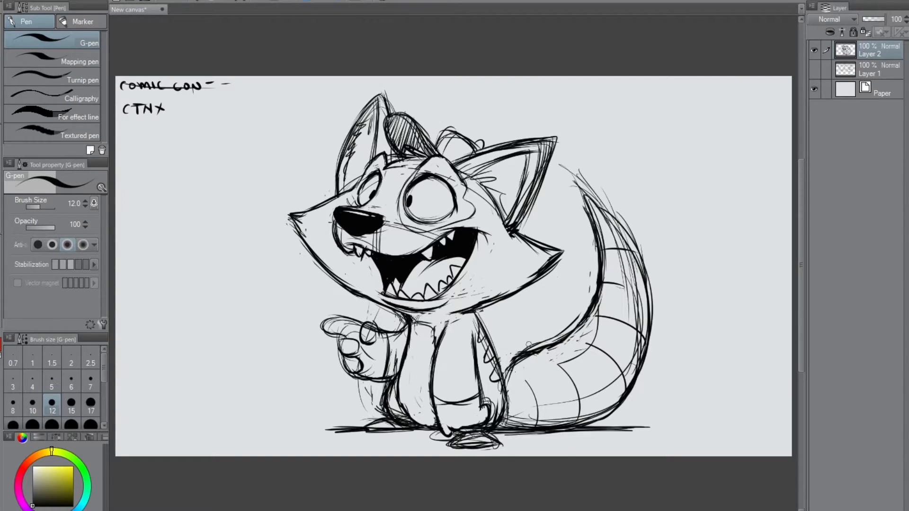
Erase the stray lines around the tail's outer edge and tip, and darken the line at the tail's base.
{"action": "left_click_drag", "start_coordinate": [580, 201], "coordinate": [590, 265]}
{"action": "left_click_drag", "start_coordinate": [616, 203], "coordinate": [653, 324]}
{"action": "mouse_move", "coordinate": [625, 267]}
{"action": "left_mouse_down"}
{"action": "mouse_move", "coordinate": [629, 304]}
{"action": "mouse_move", "coordinate": [640, 301]}
{"action": "mouse_move", "coordinate": [636, 357]}
{"action": "mouse_move", "coordinate": [632, 283]}
{"action": "mouse_move", "coordinate": [600, 217]}
{"action": "mouse_move", "coordinate": [626, 255]}
{"action": "mouse_move", "coordinate": [637, 325]}
{"action": "left_mouse_up"}
{"action": "mouse_move", "coordinate": [558, 348]}
{"action": "left_mouse_down"}
{"action": "mouse_move", "coordinate": [518, 362]}
{"action": "mouse_move", "coordinate": [574, 317]}
{"action": "mouse_move", "coordinate": [540, 339]}
{"action": "mouse_move", "coordinate": [535, 340]}
{"action": "left_mouse_up"}
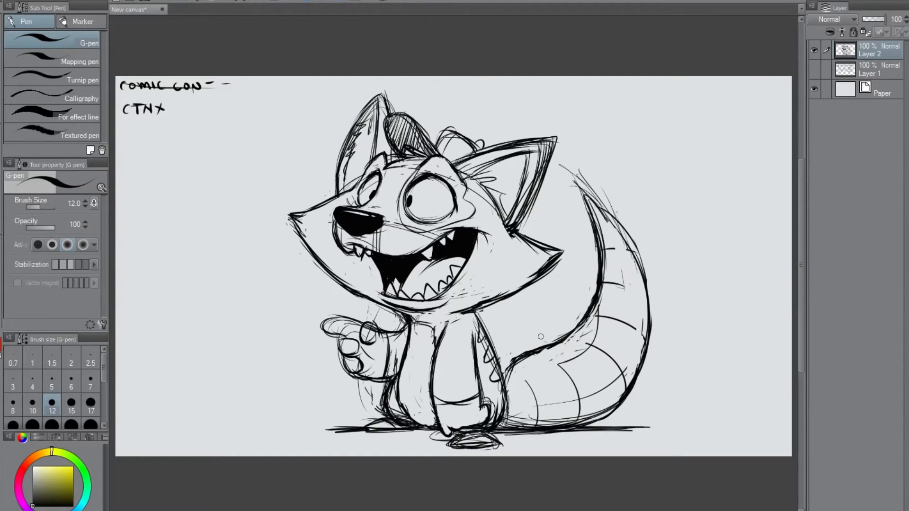
{"action": "left_click_drag", "start_coordinate": [501, 373], "coordinate": [526, 354]}
{"action": "left_click_drag", "start_coordinate": [506, 386], "coordinate": [519, 411]}
{"action": "left_click_drag", "start_coordinate": [603, 302], "coordinate": [587, 326]}
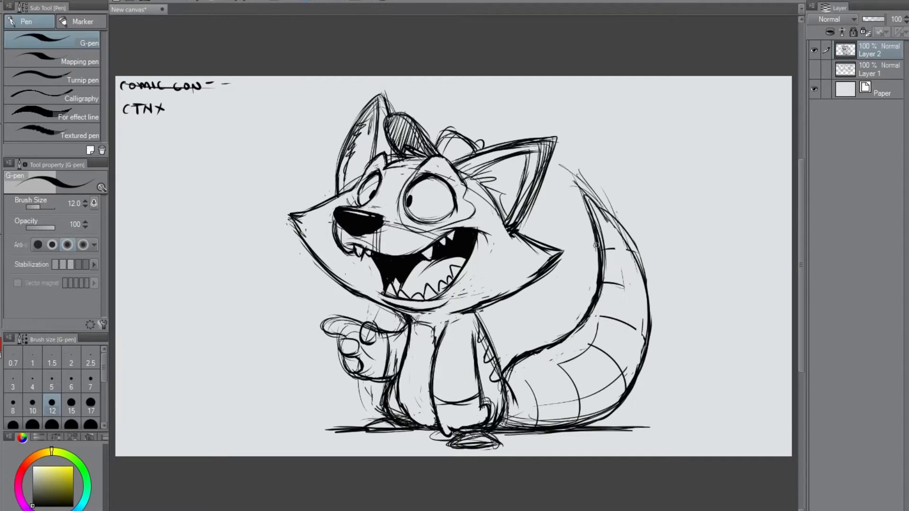
{"action": "left_click_drag", "start_coordinate": [564, 168], "coordinate": [629, 219]}
Extend the tail's curved stripes across its full width.
{"action": "left_click_drag", "start_coordinate": [543, 353], "coordinate": [565, 370]}
{"action": "left_click_drag", "start_coordinate": [567, 339], "coordinate": [608, 353]}
{"action": "left_click_drag", "start_coordinate": [590, 316], "coordinate": [610, 318]}
{"action": "left_click_drag", "start_coordinate": [618, 284], "coordinate": [656, 307]}
{"action": "left_click_drag", "start_coordinate": [616, 246], "coordinate": [643, 256]}
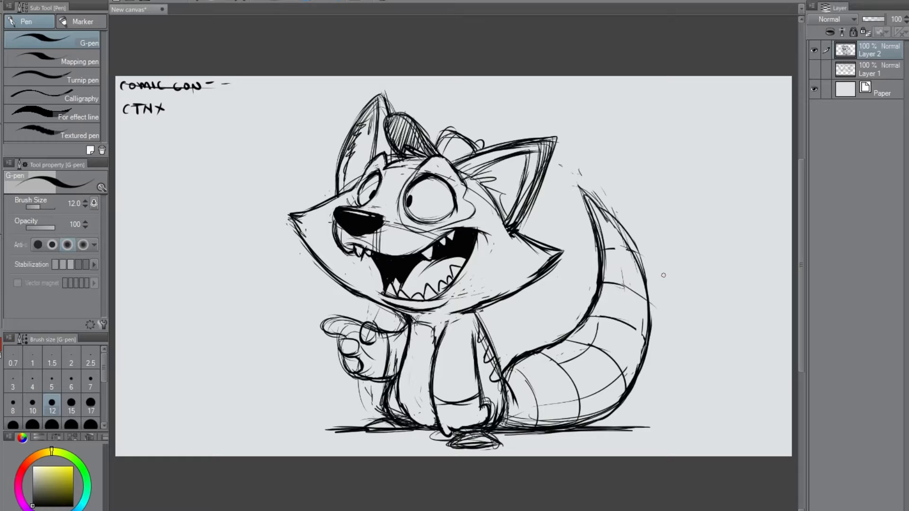
{"action": "left_click_drag", "start_coordinate": [357, 187], "coordinate": [359, 207]}
{"action": "left_click_drag", "start_coordinate": [478, 144], "coordinate": [477, 148]}
Add a new layer for inking and lower the sketch on Layer 2 to 41% opacity.
{"action": "key", "text": "ctrl+shift+n"}
{"action": "left_click", "coordinate": [881, 70]}
{"action": "left_click_drag", "start_coordinate": [882, 20], "coordinate": [869, 21]}
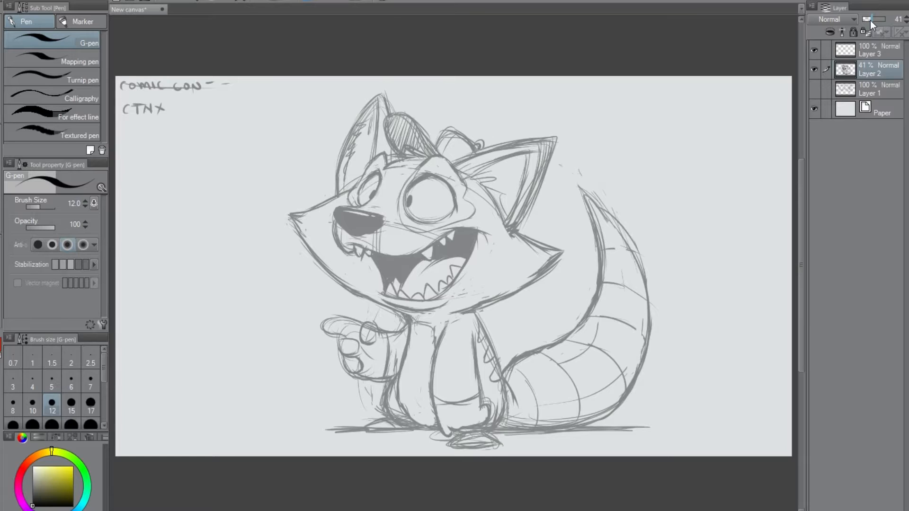
{"action": "left_click", "coordinate": [875, 51]}
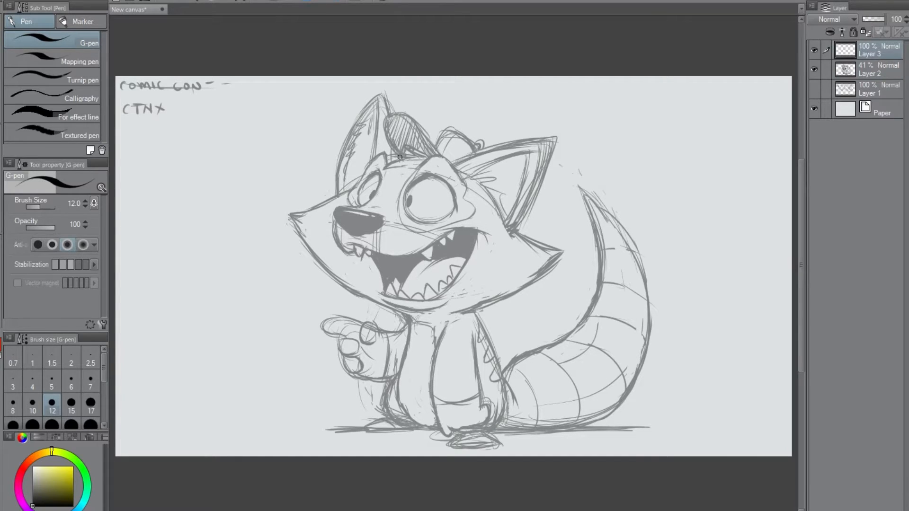
Ink the small cap between the ears, including its upturned brim, rounded crown and button.
{"action": "mouse_move", "coordinate": [395, 119]}
{"action": "left_mouse_down"}
{"action": "mouse_move", "coordinate": [413, 122]}
{"action": "mouse_move", "coordinate": [439, 157]}
{"action": "left_mouse_up"}
{"action": "mouse_move", "coordinate": [402, 114]}
{"action": "left_mouse_down"}
{"action": "mouse_move", "coordinate": [387, 124]}
{"action": "mouse_move", "coordinate": [398, 155]}
{"action": "mouse_move", "coordinate": [434, 152]}
{"action": "mouse_move", "coordinate": [460, 134]}
{"action": "left_mouse_up"}
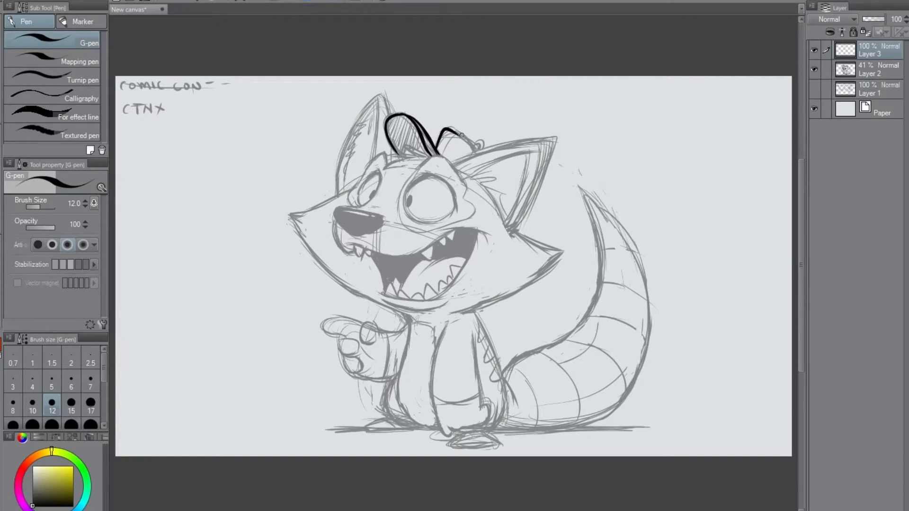
{"action": "key", "text": "ctrl+z"}
{"action": "mouse_move", "coordinate": [446, 130]}
{"action": "left_mouse_down"}
{"action": "mouse_move", "coordinate": [476, 151]}
{"action": "mouse_move", "coordinate": [437, 152]}
{"action": "left_mouse_up"}
{"action": "left_click_drag", "start_coordinate": [480, 141], "coordinate": [477, 147]}
Ink the spiky fur tuft below the cap and the brow arcs above both eyes.
{"action": "mouse_move", "coordinate": [413, 140]}
{"action": "left_mouse_down"}
{"action": "mouse_move", "coordinate": [422, 154]}
{"action": "mouse_move", "coordinate": [405, 148]}
{"action": "mouse_move", "coordinate": [420, 156]}
{"action": "mouse_move", "coordinate": [388, 155]}
{"action": "mouse_move", "coordinate": [407, 159]}
{"action": "mouse_move", "coordinate": [384, 170]}
{"action": "left_mouse_up"}
{"action": "left_click_drag", "start_coordinate": [385, 170], "coordinate": [413, 164]}
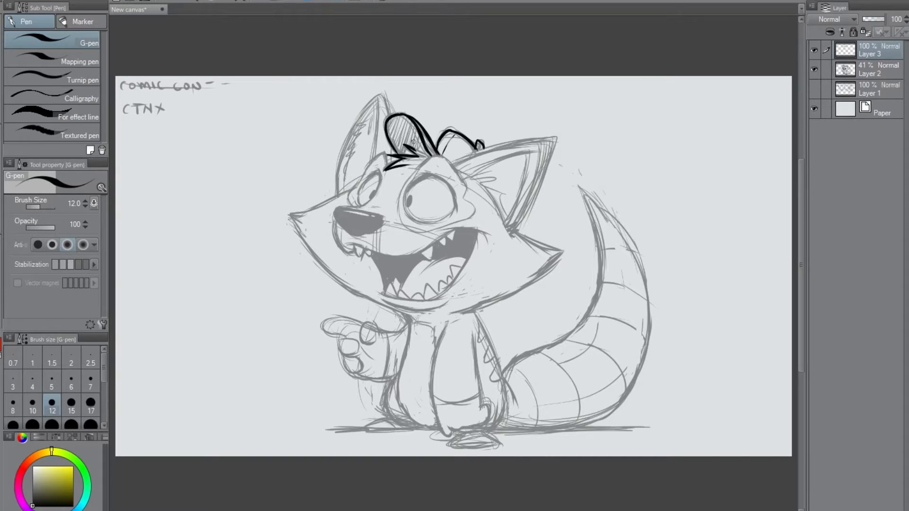
{"action": "mouse_move", "coordinate": [414, 149]}
{"action": "left_mouse_down"}
{"action": "mouse_move", "coordinate": [418, 139]}
{"action": "mouse_move", "coordinate": [428, 154]}
{"action": "left_mouse_up"}
{"action": "left_click_drag", "start_coordinate": [389, 160], "coordinate": [363, 172]}
{"action": "left_click_drag", "start_coordinate": [431, 155], "coordinate": [464, 184]}
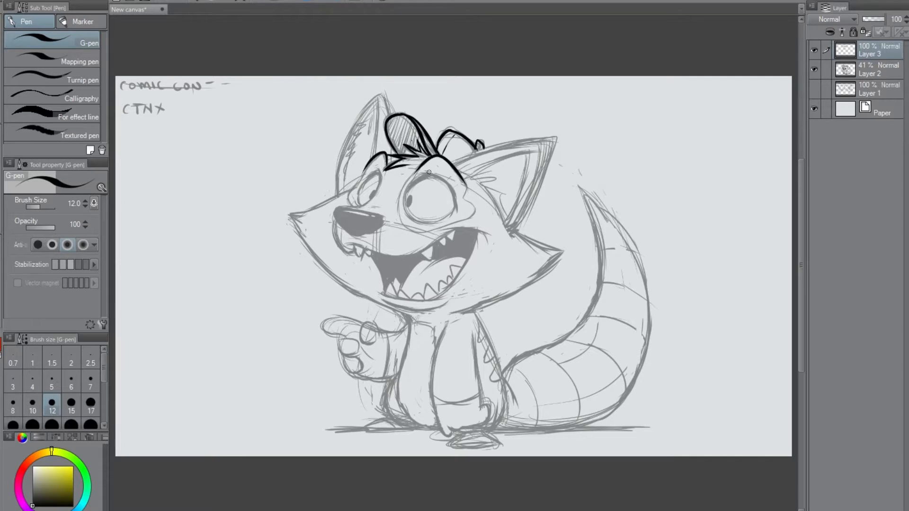
{"action": "left_click_drag", "start_coordinate": [386, 162], "coordinate": [400, 159]}
{"action": "left_click_drag", "start_coordinate": [379, 155], "coordinate": [358, 184]}
Ink the left cheek from below the ear out to its point and down to the neck.
{"action": "mouse_move", "coordinate": [358, 184]}
{"action": "left_mouse_down"}
{"action": "mouse_move", "coordinate": [288, 213]}
{"action": "mouse_move", "coordinate": [331, 273]}
{"action": "mouse_move", "coordinate": [384, 303]}
{"action": "left_mouse_up"}
{"action": "key", "text": "ctrl+z"}
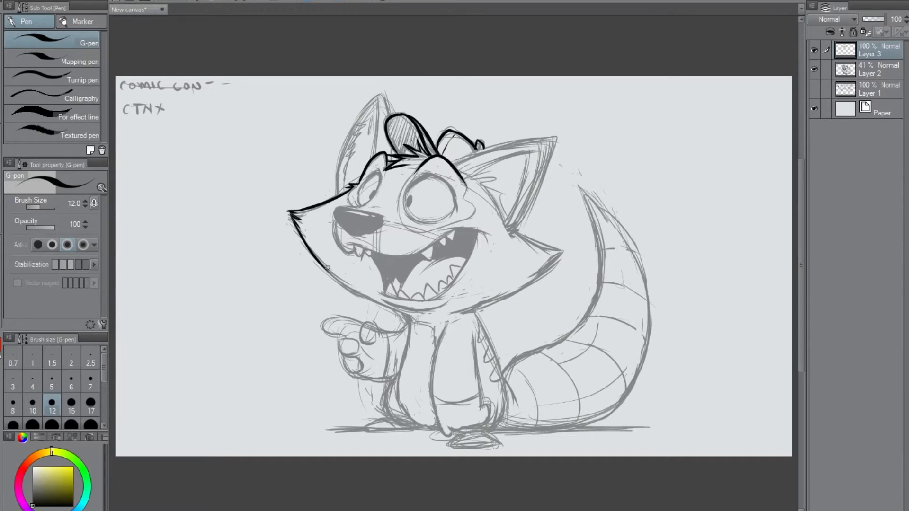
{"action": "mouse_move", "coordinate": [309, 250]}
{"action": "left_mouse_down"}
{"action": "mouse_move", "coordinate": [416, 328]}
{"action": "mouse_move", "coordinate": [386, 307]}
{"action": "mouse_move", "coordinate": [414, 321]}
{"action": "left_mouse_up"}
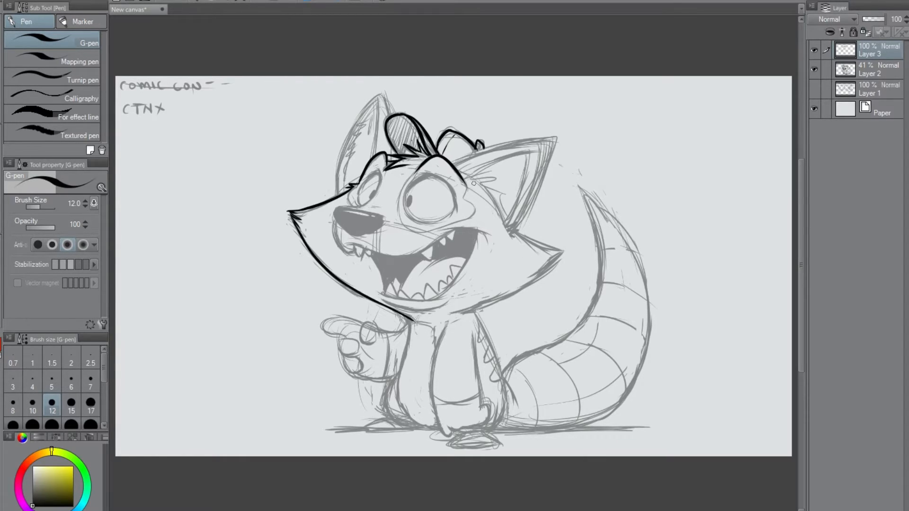
Ink the right ear's outer outline with a furry tip, redoing strokes until the curve is clean.
{"action": "mouse_move", "coordinate": [453, 162]}
{"action": "left_mouse_down"}
{"action": "mouse_move", "coordinate": [564, 138]}
{"action": "mouse_move", "coordinate": [555, 152]}
{"action": "mouse_move", "coordinate": [564, 139]}
{"action": "mouse_move", "coordinate": [552, 143]}
{"action": "left_mouse_up"}
{"action": "key", "text": "ctrl+z"}
{"action": "key", "text": "ctrl+z"}
{"action": "key", "text": "ctrl+z"}
Ink the left ear's outer outline with a tufted tip and jagged fur along its inner edge.
{"action": "key", "text": "ctrl+z"}
{"action": "mouse_move", "coordinate": [552, 143]}
{"action": "left_mouse_down"}
{"action": "mouse_move", "coordinate": [549, 169]}
{"action": "mouse_move", "coordinate": [562, 139]}
{"action": "mouse_move", "coordinate": [552, 143]}
{"action": "left_mouse_up"}
{"action": "key", "text": "ctrl+z"}
{"action": "key", "text": "ctrl+z"}
{"action": "key", "text": "ctrl+z"}
{"action": "key", "text": "ctrl+z"}
{"action": "mouse_move", "coordinate": [552, 143]}
{"action": "left_mouse_down"}
{"action": "mouse_move", "coordinate": [561, 146]}
{"action": "mouse_move", "coordinate": [551, 147]}
{"action": "left_mouse_up"}
{"action": "mouse_move", "coordinate": [552, 147]}
{"action": "left_mouse_down"}
{"action": "mouse_move", "coordinate": [557, 154]}
{"action": "mouse_move", "coordinate": [515, 229]}
{"action": "left_mouse_up"}
{"action": "mouse_move", "coordinate": [388, 113]}
{"action": "left_mouse_down"}
{"action": "mouse_move", "coordinate": [373, 90]}
{"action": "mouse_move", "coordinate": [353, 132]}
{"action": "mouse_move", "coordinate": [352, 123]}
{"action": "mouse_move", "coordinate": [337, 192]}
{"action": "left_mouse_up"}
{"action": "key", "text": "ctrl+z"}
{"action": "left_click_drag", "start_coordinate": [372, 98], "coordinate": [340, 152]}
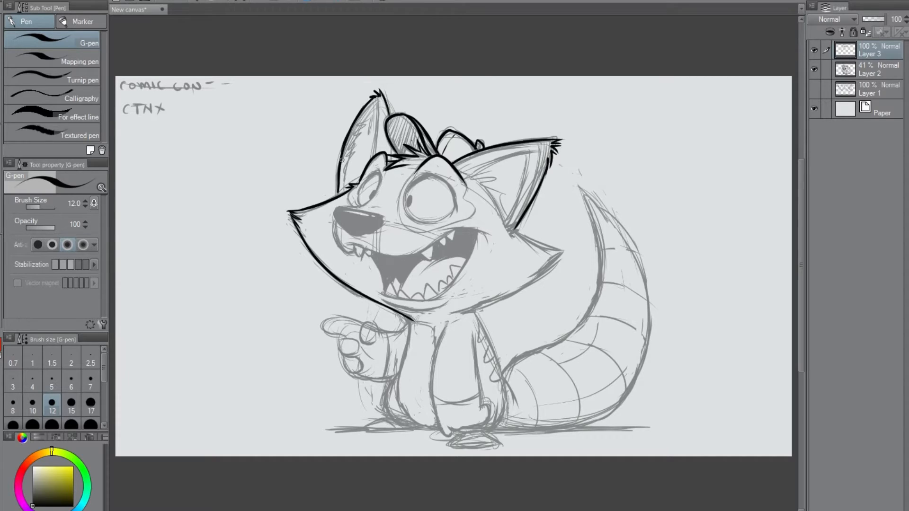
{"action": "left_click_drag", "start_coordinate": [338, 187], "coordinate": [338, 196]}
{"action": "left_click_drag", "start_coordinate": [380, 101], "coordinate": [371, 158]}
{"action": "left_click_drag", "start_coordinate": [377, 106], "coordinate": [355, 129]}
{"action": "mouse_move", "coordinate": [355, 129]}
{"action": "left_mouse_down"}
{"action": "mouse_move", "coordinate": [363, 126]}
{"action": "mouse_move", "coordinate": [345, 191]}
{"action": "left_mouse_up"}
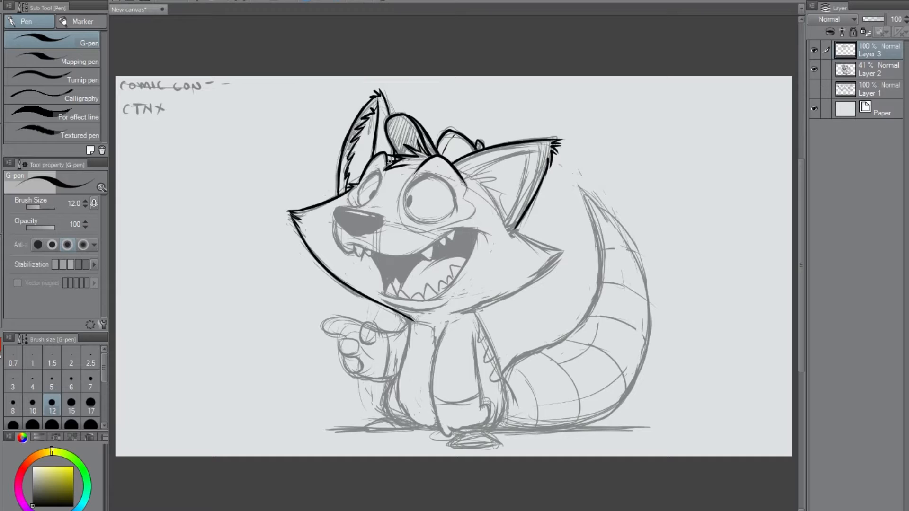
Ink the jagged inner fur of the right ear and connect the right brow to the ear's base.
{"action": "mouse_move", "coordinate": [469, 175]}
{"action": "left_mouse_down"}
{"action": "mouse_move", "coordinate": [510, 202]}
{"action": "mouse_move", "coordinate": [500, 209]}
{"action": "mouse_move", "coordinate": [509, 228]}
{"action": "left_mouse_up"}
{"action": "left_click_drag", "start_coordinate": [499, 196], "coordinate": [507, 205]}
{"action": "mouse_move", "coordinate": [479, 171]}
{"action": "left_mouse_down"}
{"action": "mouse_move", "coordinate": [535, 156]}
{"action": "mouse_move", "coordinate": [503, 220]}
{"action": "left_mouse_up"}
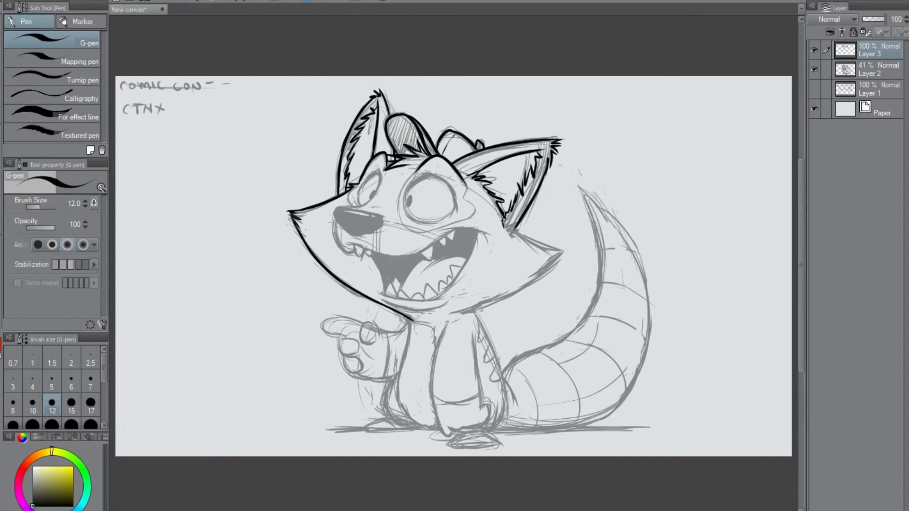
{"action": "left_click_drag", "start_coordinate": [458, 170], "coordinate": [468, 176]}
Ink the right cheek from the ear's base to its point and back to the chin, and touch up the left cheek's tip.
{"action": "left_click_drag", "start_coordinate": [508, 226], "coordinate": [525, 232]}
{"action": "mouse_move", "coordinate": [519, 226]}
{"action": "left_mouse_down"}
{"action": "mouse_move", "coordinate": [521, 235]}
{"action": "mouse_move", "coordinate": [504, 223]}
{"action": "mouse_move", "coordinate": [569, 250]}
{"action": "mouse_move", "coordinate": [528, 283]}
{"action": "left_mouse_up"}
{"action": "mouse_move", "coordinate": [562, 254]}
{"action": "left_mouse_down"}
{"action": "mouse_move", "coordinate": [471, 309]}
{"action": "mouse_move", "coordinate": [433, 315]}
{"action": "left_mouse_up"}
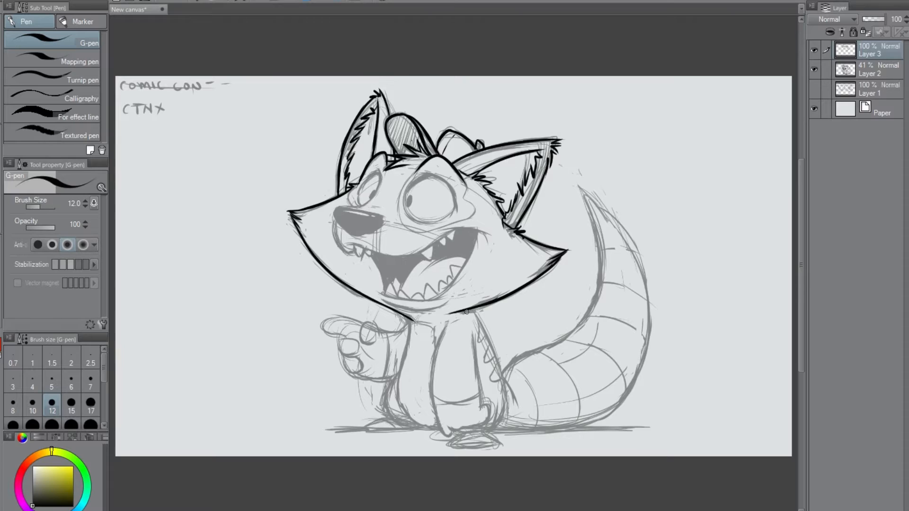
{"action": "left_click_drag", "start_coordinate": [289, 211], "coordinate": [316, 207]}
{"action": "left_click_drag", "start_coordinate": [423, 154], "coordinate": [432, 159]}
Lower the sketch on Layer 2 to 18% opacity and return to Layer 3 for inking.
{"action": "left_click", "coordinate": [866, 71]}
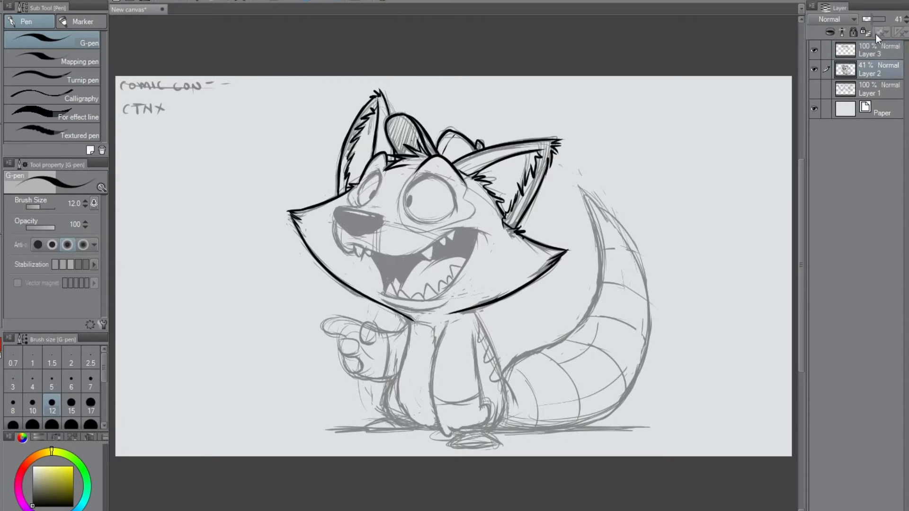
{"action": "left_click_drag", "start_coordinate": [871, 20], "coordinate": [862, 18]}
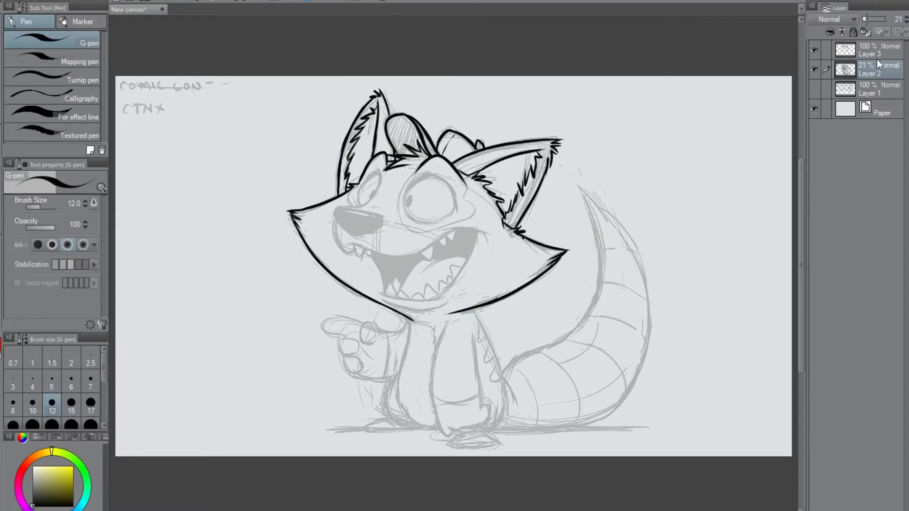
{"action": "left_click", "coordinate": [866, 51]}
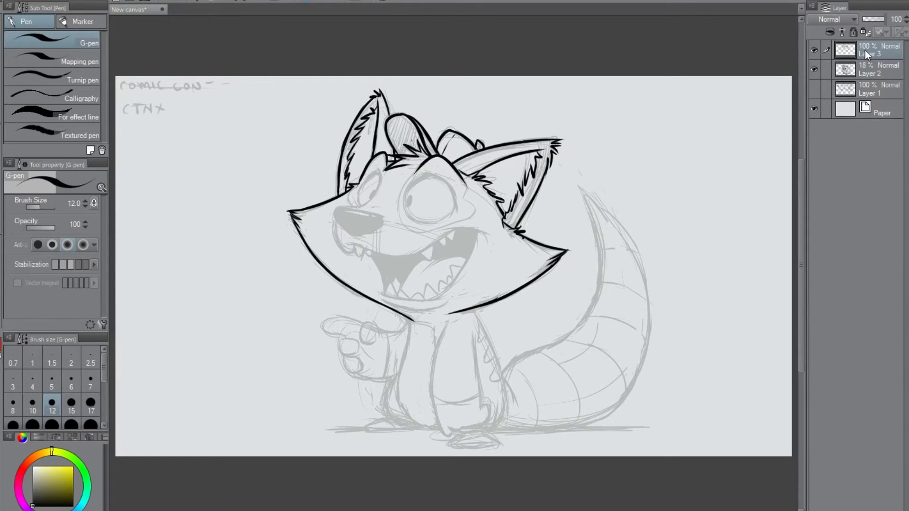
Touch up the ear tips, then ink the nose outline and fill it black, leaving a thin highlight along its top.
{"action": "left_click_drag", "start_coordinate": [555, 140], "coordinate": [551, 161]}
{"action": "left_click_drag", "start_coordinate": [382, 92], "coordinate": [387, 117]}
{"action": "mouse_move", "coordinate": [335, 209]}
{"action": "left_mouse_down"}
{"action": "mouse_move", "coordinate": [338, 227]}
{"action": "mouse_move", "coordinate": [361, 236]}
{"action": "mouse_move", "coordinate": [341, 231]}
{"action": "left_mouse_up"}
{"action": "mouse_move", "coordinate": [339, 227]}
{"action": "left_mouse_down"}
{"action": "mouse_move", "coordinate": [366, 235]}
{"action": "mouse_move", "coordinate": [336, 215]}
{"action": "mouse_move", "coordinate": [370, 235]}
{"action": "left_mouse_up"}
{"action": "key", "text": "ctrl+z"}
{"action": "left_click_drag", "start_coordinate": [336, 208], "coordinate": [380, 219]}
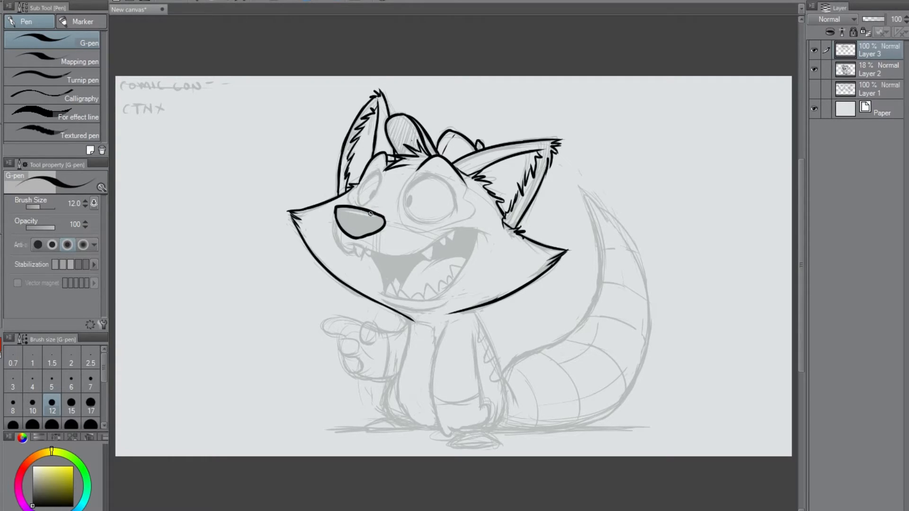
{"action": "left_click_drag", "start_coordinate": [384, 217], "coordinate": [385, 222]}
{"action": "mouse_move", "coordinate": [337, 209]}
{"action": "left_mouse_down"}
{"action": "mouse_move", "coordinate": [376, 220]}
{"action": "mouse_move", "coordinate": [351, 235]}
{"action": "mouse_move", "coordinate": [340, 220]}
{"action": "mouse_move", "coordinate": [362, 234]}
{"action": "mouse_move", "coordinate": [343, 223]}
{"action": "mouse_move", "coordinate": [372, 222]}
{"action": "mouse_move", "coordinate": [337, 210]}
{"action": "mouse_move", "coordinate": [339, 222]}
{"action": "mouse_move", "coordinate": [374, 221]}
{"action": "mouse_move", "coordinate": [357, 216]}
{"action": "mouse_move", "coordinate": [378, 228]}
{"action": "mouse_move", "coordinate": [362, 231]}
{"action": "left_mouse_up"}
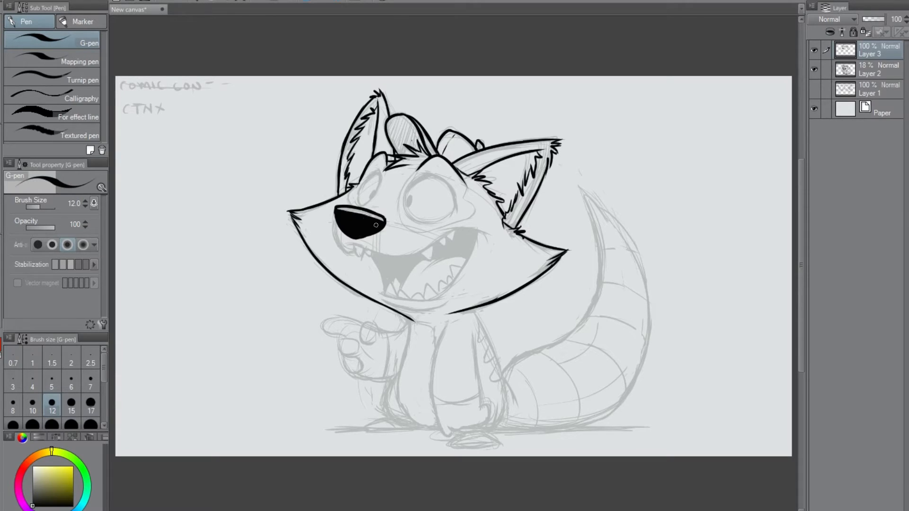
Ink the snout line rising from the nose beside the left eye and the curved right corner of the mouth.
{"action": "left_click_drag", "start_coordinate": [360, 207], "coordinate": [380, 190]}
{"action": "left_click_drag", "start_coordinate": [368, 206], "coordinate": [378, 207]}
{"action": "left_click_drag", "start_coordinate": [444, 233], "coordinate": [503, 239]}
{"action": "key", "text": "ctrl+z"}
{"action": "left_click_drag", "start_coordinate": [447, 232], "coordinate": [497, 236]}
Ink the muzzle curve below the nose and start the upper lip from the mouth's right corner.
{"action": "left_click_drag", "start_coordinate": [336, 219], "coordinate": [353, 256]}
{"action": "key", "text": "ctrl+z"}
{"action": "left_click_drag", "start_coordinate": [336, 220], "coordinate": [353, 253]}
{"action": "key", "text": "ctrl+z"}
{"action": "mouse_move", "coordinate": [335, 224]}
{"action": "left_mouse_down"}
{"action": "mouse_move", "coordinate": [353, 253]}
{"action": "mouse_move", "coordinate": [366, 252]}
{"action": "left_mouse_up"}
{"action": "left_click_drag", "start_coordinate": [457, 230], "coordinate": [418, 252]}
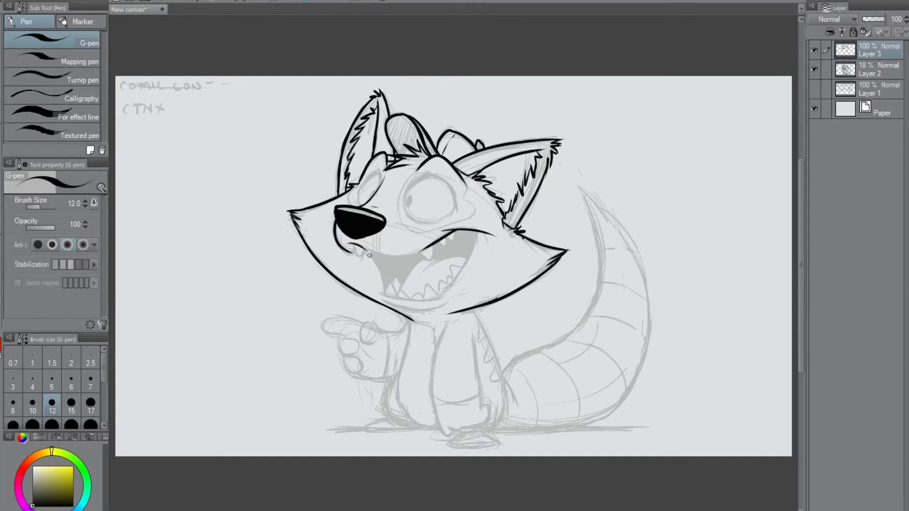
Ink the full upper lip curve and the pointed upper teeth at both ends of the mouth.
{"action": "mouse_move", "coordinate": [356, 243]}
{"action": "left_mouse_down"}
{"action": "mouse_move", "coordinate": [467, 234]}
{"action": "mouse_move", "coordinate": [403, 254]}
{"action": "left_mouse_up"}
{"action": "key", "text": "ctrl+z"}
{"action": "key", "text": "ctrl+z"}
{"action": "key", "text": "ctrl+z"}
{"action": "key", "text": "ctrl+z"}
{"action": "mouse_move", "coordinate": [348, 242]}
{"action": "left_mouse_down"}
{"action": "mouse_move", "coordinate": [373, 252]}
{"action": "mouse_move", "coordinate": [437, 245]}
{"action": "mouse_move", "coordinate": [401, 256]}
{"action": "mouse_move", "coordinate": [455, 228]}
{"action": "mouse_move", "coordinate": [431, 245]}
{"action": "left_mouse_up"}
{"action": "mouse_move", "coordinate": [354, 246]}
{"action": "left_mouse_down"}
{"action": "mouse_move", "coordinate": [364, 261]}
{"action": "mouse_move", "coordinate": [355, 247]}
{"action": "mouse_move", "coordinate": [361, 265]}
{"action": "mouse_move", "coordinate": [362, 249]}
{"action": "mouse_move", "coordinate": [428, 258]}
{"action": "mouse_move", "coordinate": [434, 246]}
{"action": "mouse_move", "coordinate": [422, 253]}
{"action": "mouse_move", "coordinate": [435, 245]}
{"action": "mouse_move", "coordinate": [433, 267]}
{"action": "mouse_move", "coordinate": [438, 243]}
{"action": "mouse_move", "coordinate": [445, 249]}
{"action": "mouse_move", "coordinate": [454, 234]}
{"action": "mouse_move", "coordinate": [459, 272]}
{"action": "left_mouse_up"}
{"action": "key", "text": "ctrl+z"}
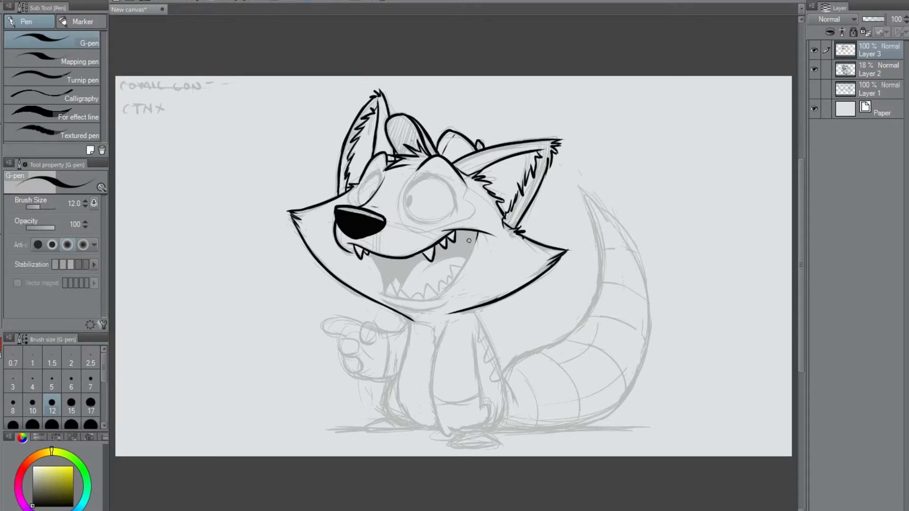
Ink the sides and bottom of the open mouth and a row of pointed lower teeth.
{"action": "left_click_drag", "start_coordinate": [478, 231], "coordinate": [441, 288]}
{"action": "mouse_move", "coordinate": [368, 253]}
{"action": "left_mouse_down"}
{"action": "mouse_move", "coordinate": [389, 302]}
{"action": "mouse_move", "coordinate": [396, 294]}
{"action": "mouse_move", "coordinate": [382, 293]}
{"action": "mouse_move", "coordinate": [449, 295]}
{"action": "left_mouse_up"}
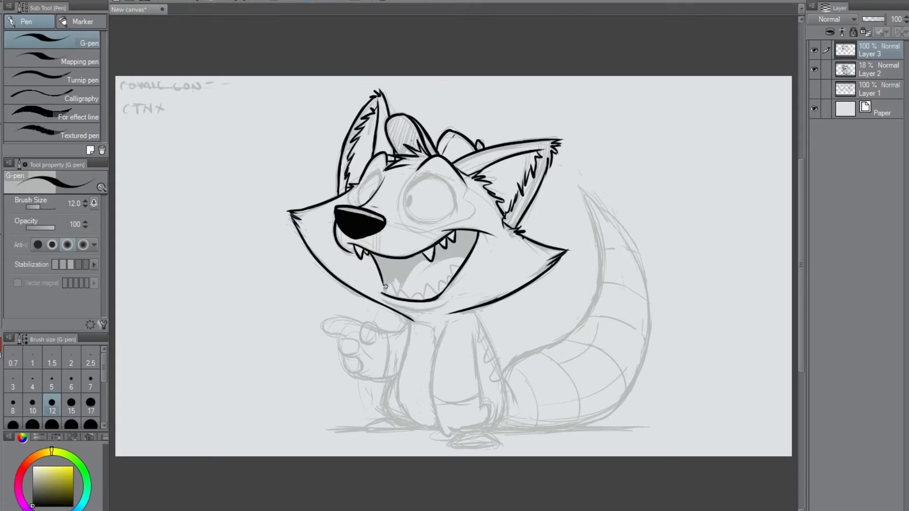
{"action": "mouse_move", "coordinate": [387, 295]}
{"action": "left_mouse_down"}
{"action": "mouse_move", "coordinate": [437, 295]}
{"action": "mouse_move", "coordinate": [462, 265]}
{"action": "left_mouse_up"}
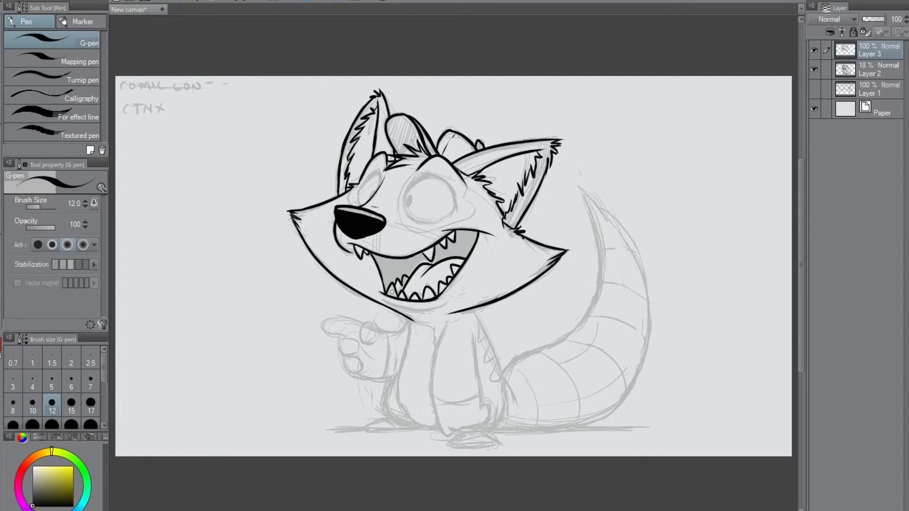
Ink the lower lip line beneath the teeth and fill the open mouth's interior black around the teeth and tongue.
{"action": "mouse_move", "coordinate": [379, 297]}
{"action": "left_mouse_down"}
{"action": "mouse_move", "coordinate": [442, 303]}
{"action": "mouse_move", "coordinate": [423, 314]}
{"action": "mouse_move", "coordinate": [413, 309]}
{"action": "mouse_move", "coordinate": [448, 305]}
{"action": "mouse_move", "coordinate": [404, 306]}
{"action": "mouse_move", "coordinate": [431, 314]}
{"action": "mouse_move", "coordinate": [398, 309]}
{"action": "mouse_move", "coordinate": [439, 310]}
{"action": "mouse_move", "coordinate": [444, 301]}
{"action": "mouse_move", "coordinate": [436, 315]}
{"action": "mouse_move", "coordinate": [454, 316]}
{"action": "mouse_move", "coordinate": [472, 299]}
{"action": "mouse_move", "coordinate": [447, 302]}
{"action": "left_mouse_up"}
{"action": "key", "text": "ctrl+z"}
{"action": "mouse_move", "coordinate": [370, 254]}
{"action": "left_mouse_down"}
{"action": "mouse_move", "coordinate": [399, 260]}
{"action": "mouse_move", "coordinate": [384, 281]}
{"action": "mouse_move", "coordinate": [383, 264]}
{"action": "mouse_move", "coordinate": [393, 274]}
{"action": "mouse_move", "coordinate": [398, 261]}
{"action": "mouse_move", "coordinate": [377, 257]}
{"action": "mouse_move", "coordinate": [425, 259]}
{"action": "mouse_move", "coordinate": [449, 241]}
{"action": "mouse_move", "coordinate": [455, 248]}
{"action": "mouse_move", "coordinate": [449, 238]}
{"action": "mouse_move", "coordinate": [453, 246]}
{"action": "mouse_move", "coordinate": [458, 236]}
{"action": "mouse_move", "coordinate": [455, 248]}
{"action": "mouse_move", "coordinate": [446, 242]}
{"action": "mouse_move", "coordinate": [458, 244]}
{"action": "mouse_move", "coordinate": [456, 232]}
{"action": "mouse_move", "coordinate": [446, 251]}
{"action": "mouse_move", "coordinate": [465, 252]}
{"action": "mouse_move", "coordinate": [473, 234]}
{"action": "mouse_move", "coordinate": [461, 230]}
{"action": "mouse_move", "coordinate": [461, 242]}
{"action": "mouse_move", "coordinate": [471, 229]}
{"action": "mouse_move", "coordinate": [466, 257]}
{"action": "mouse_move", "coordinate": [393, 278]}
{"action": "left_mouse_up"}
{"action": "key", "text": "ctrl+z"}
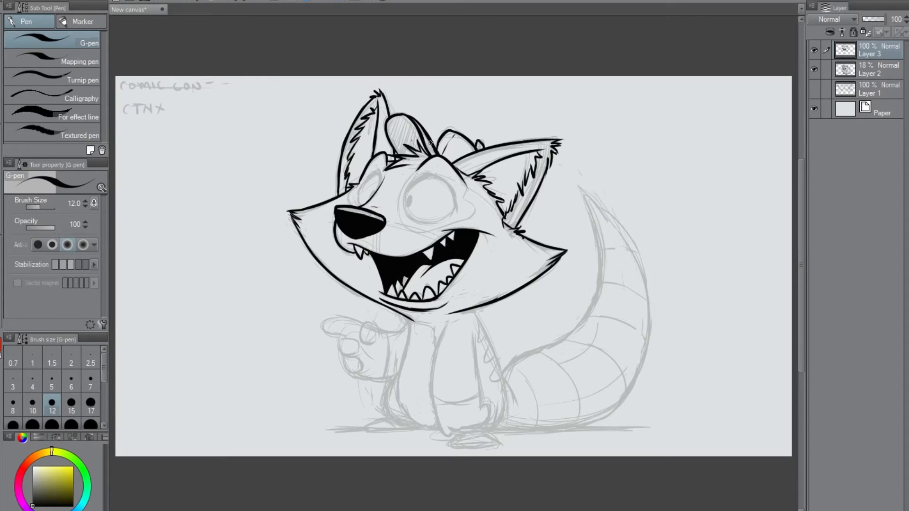
Ink the outlines of the narrow left eye and the large round right eye.
{"action": "left_click_drag", "start_coordinate": [389, 221], "coordinate": [391, 227]}
{"action": "left_click_drag", "start_coordinate": [380, 175], "coordinate": [375, 166]}
{"action": "left_click_drag", "start_coordinate": [420, 176], "coordinate": [455, 202]}
{"action": "key", "text": "ctrl+z"}
{"action": "mouse_move", "coordinate": [421, 173]}
{"action": "left_mouse_down"}
{"action": "mouse_move", "coordinate": [452, 194]}
{"action": "mouse_move", "coordinate": [456, 210]}
{"action": "left_mouse_up"}
{"action": "key", "text": "ctrl+z"}
{"action": "key", "text": "ctrl+z"}
{"action": "left_click_drag", "start_coordinate": [434, 175], "coordinate": [456, 212]}
{"action": "key", "text": "ctrl+z"}
{"action": "mouse_move", "coordinate": [438, 174]}
{"action": "left_mouse_down"}
{"action": "mouse_move", "coordinate": [411, 183]}
{"action": "mouse_move", "coordinate": [406, 200]}
{"action": "mouse_move", "coordinate": [446, 218]}
{"action": "left_mouse_up"}
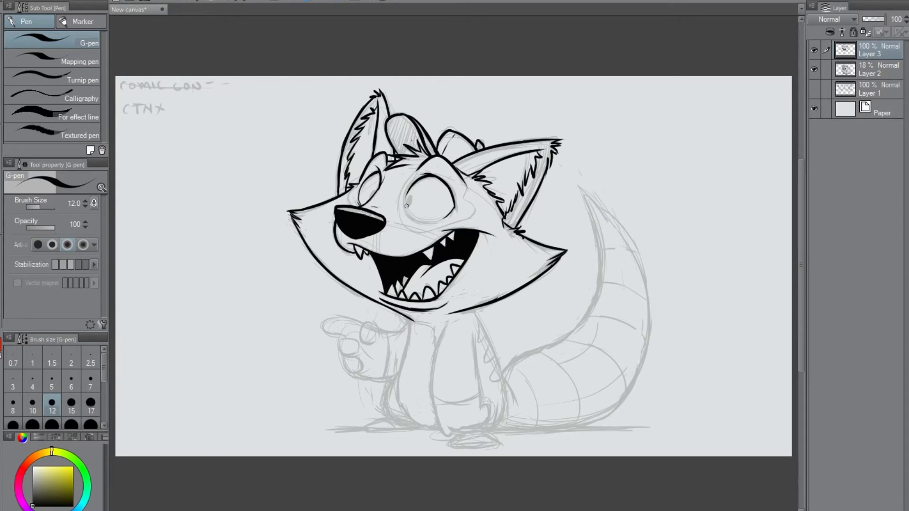
Ink the pupils in both eyes and a short cheek crease at the mouth's right corner.
{"action": "mouse_move", "coordinate": [405, 198]}
{"action": "left_mouse_down"}
{"action": "mouse_move", "coordinate": [415, 219]}
{"action": "mouse_move", "coordinate": [443, 220]}
{"action": "left_mouse_up"}
{"action": "key", "text": "ctrl+z"}
{"action": "left_click_drag", "start_coordinate": [373, 195], "coordinate": [408, 204]}
{"action": "mouse_move", "coordinate": [448, 216]}
{"action": "left_mouse_down"}
{"action": "mouse_move", "coordinate": [439, 221]}
{"action": "mouse_move", "coordinate": [496, 235]}
{"action": "left_mouse_up"}
Ink both sides and the lower left curve of the torso, plus small fur marks under the chin.
{"action": "left_click_drag", "start_coordinate": [411, 315], "coordinate": [396, 393]}
{"action": "key", "text": "ctrl+z"}
{"action": "mouse_move", "coordinate": [408, 342]}
{"action": "left_mouse_down"}
{"action": "mouse_move", "coordinate": [396, 408]}
{"action": "mouse_move", "coordinate": [397, 380]}
{"action": "mouse_move", "coordinate": [400, 408]}
{"action": "mouse_move", "coordinate": [443, 428]}
{"action": "left_mouse_up"}
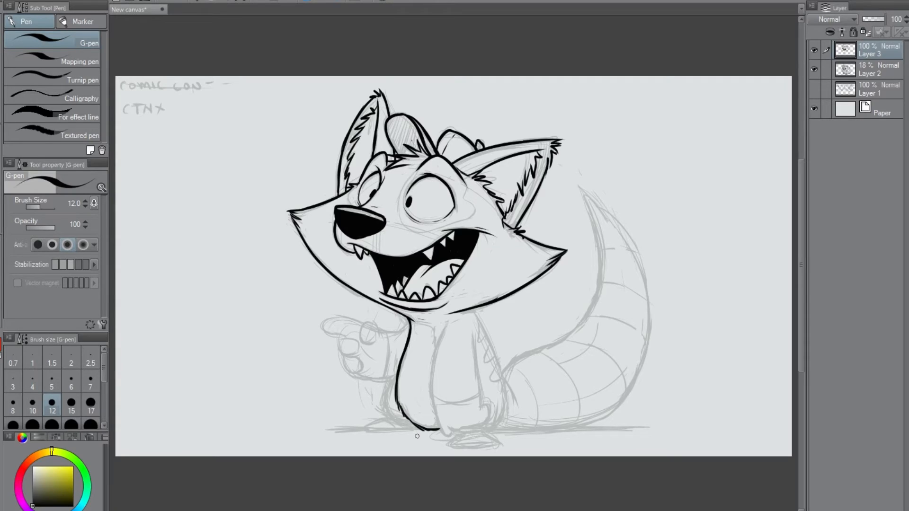
{"action": "left_click_drag", "start_coordinate": [445, 313], "coordinate": [424, 318]}
{"action": "left_click_drag", "start_coordinate": [475, 307], "coordinate": [463, 314]}
{"action": "mouse_move", "coordinate": [474, 313]}
{"action": "left_mouse_down"}
{"action": "mouse_move", "coordinate": [504, 403]}
{"action": "mouse_move", "coordinate": [497, 364]}
{"action": "mouse_move", "coordinate": [502, 414]}
{"action": "mouse_move", "coordinate": [503, 382]}
{"action": "mouse_move", "coordinate": [505, 408]}
{"action": "left_mouse_up"}
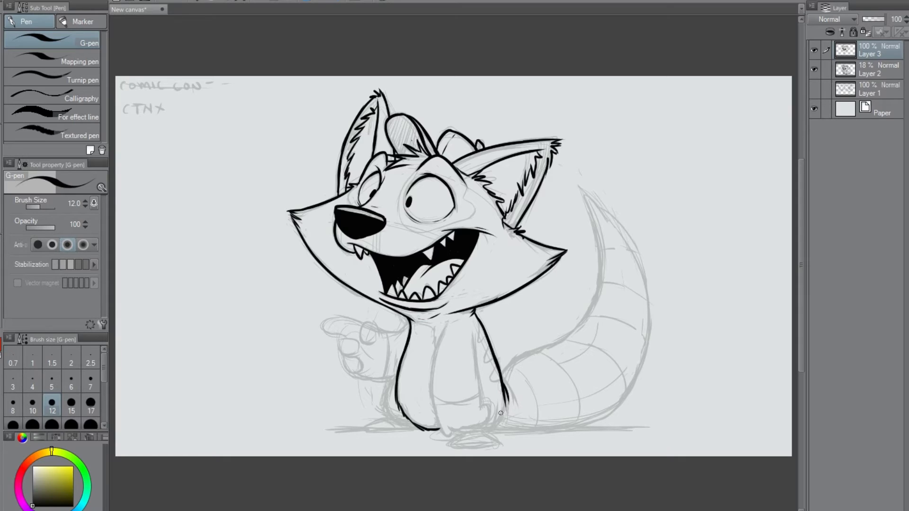
Ink the pointing hand's index finger, thumb, curled fingers and lower palm edge.
{"action": "mouse_move", "coordinate": [378, 335]}
{"action": "left_mouse_down"}
{"action": "mouse_move", "coordinate": [334, 317]}
{"action": "mouse_move", "coordinate": [333, 330]}
{"action": "mouse_move", "coordinate": [332, 319]}
{"action": "mouse_move", "coordinate": [322, 330]}
{"action": "mouse_move", "coordinate": [346, 334]}
{"action": "left_mouse_up"}
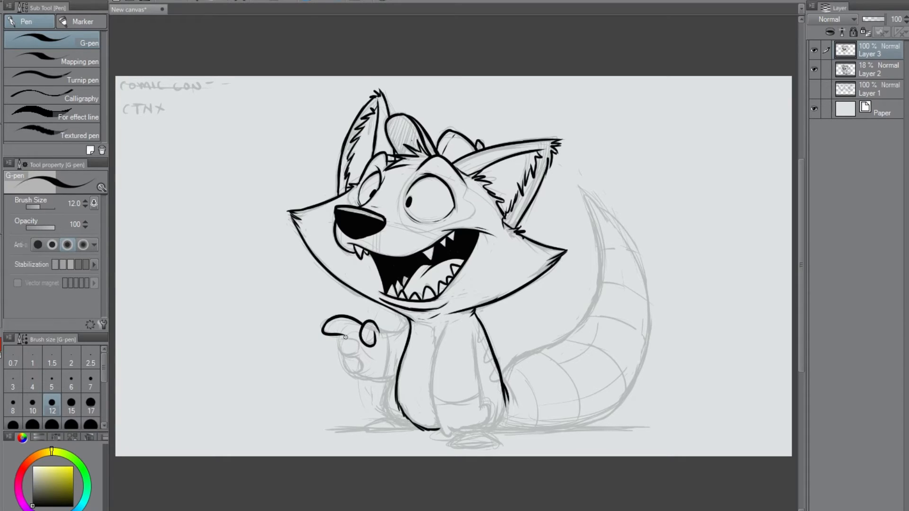
{"action": "mouse_move", "coordinate": [344, 337]}
{"action": "left_mouse_down"}
{"action": "mouse_move", "coordinate": [364, 365]}
{"action": "mouse_move", "coordinate": [359, 375]}
{"action": "mouse_move", "coordinate": [342, 364]}
{"action": "mouse_move", "coordinate": [363, 372]}
{"action": "mouse_move", "coordinate": [342, 365]}
{"action": "mouse_move", "coordinate": [364, 369]}
{"action": "left_mouse_up"}
{"action": "key", "text": "ctrl+z"}
{"action": "key", "text": "ctrl+z"}
{"action": "key", "text": "ctrl+z"}
{"action": "key", "text": "ctrl+z"}
{"action": "key", "text": "ctrl+z"}
{"action": "key", "text": "ctrl+z"}
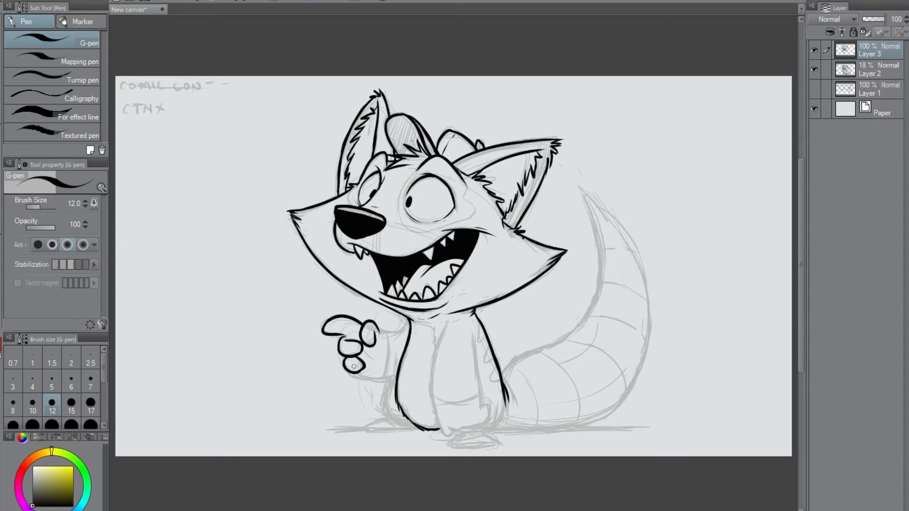
{"action": "key", "text": "ctrl+z"}
{"action": "left_click_drag", "start_coordinate": [351, 359], "coordinate": [395, 378]}
{"action": "key", "text": "ctrl+z"}
On Layer 2, strike out the CTNX note and write "Designer CON-" beneath it, returning to Layer 3.
{"action": "left_click", "coordinate": [869, 73]}
{"action": "left_click_drag", "start_coordinate": [131, 108], "coordinate": [187, 104]}
{"action": "left_click_drag", "start_coordinate": [126, 133], "coordinate": [126, 149]}
{"action": "mouse_move", "coordinate": [127, 132]}
{"action": "left_mouse_down"}
{"action": "mouse_move", "coordinate": [169, 135]}
{"action": "mouse_move", "coordinate": [176, 145]}
{"action": "mouse_move", "coordinate": [281, 110]}
{"action": "left_mouse_up"}
{"action": "left_click", "coordinate": [881, 53]}
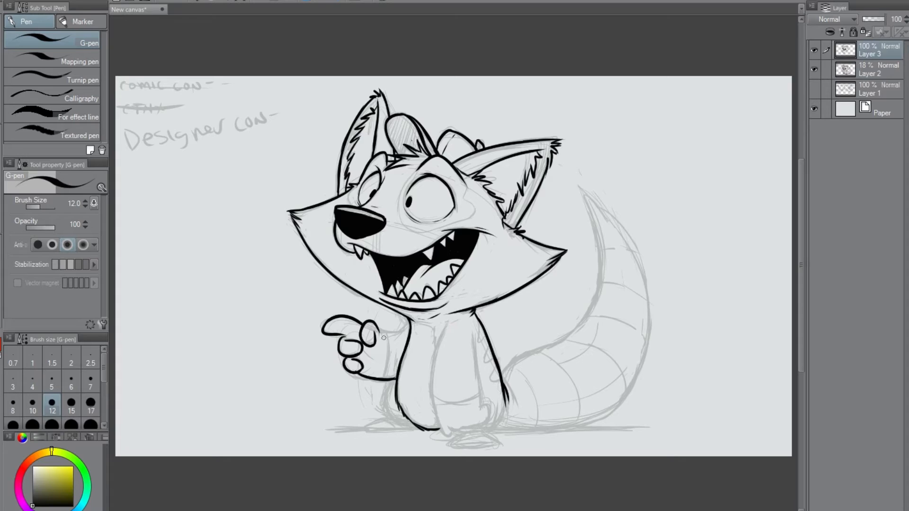
Ink the top edge of the raised arm, the palm detail and the curve of the left thigh.
{"action": "mouse_move", "coordinate": [377, 328]}
{"action": "left_mouse_down"}
{"action": "mouse_move", "coordinate": [383, 340]}
{"action": "mouse_move", "coordinate": [408, 323]}
{"action": "left_mouse_up"}
{"action": "mouse_move", "coordinate": [368, 355]}
{"action": "left_mouse_down"}
{"action": "mouse_move", "coordinate": [380, 362]}
{"action": "mouse_move", "coordinate": [345, 327]}
{"action": "left_mouse_up"}
{"action": "left_click_drag", "start_coordinate": [394, 384], "coordinate": [399, 425]}
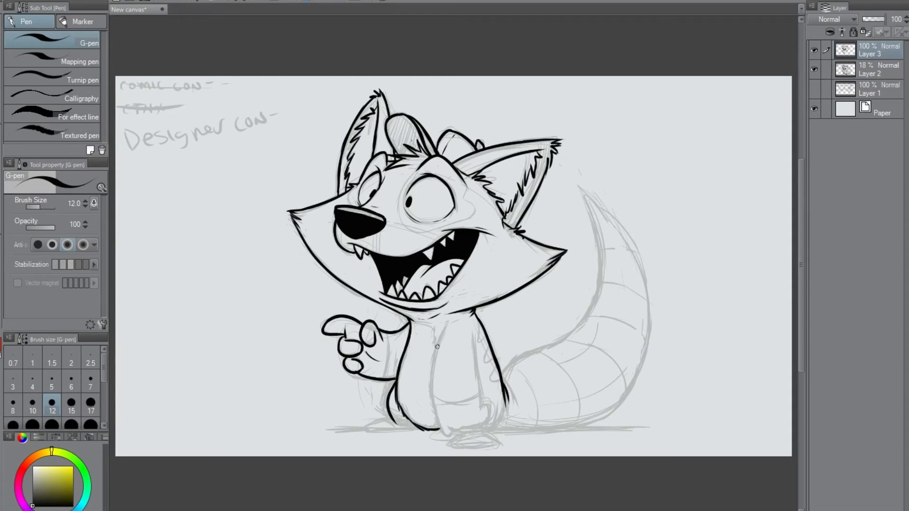
Ink the front arm hanging down over the body, including its paw and the shoulder mark.
{"action": "mouse_move", "coordinate": [446, 326]}
{"action": "left_mouse_down"}
{"action": "mouse_move", "coordinate": [433, 402]}
{"action": "mouse_move", "coordinate": [446, 439]}
{"action": "mouse_move", "coordinate": [439, 429]}
{"action": "mouse_move", "coordinate": [449, 440]}
{"action": "mouse_move", "coordinate": [447, 418]}
{"action": "mouse_move", "coordinate": [455, 430]}
{"action": "mouse_move", "coordinate": [490, 420]}
{"action": "left_mouse_up"}
{"action": "mouse_move", "coordinate": [474, 336]}
{"action": "left_mouse_down"}
{"action": "mouse_move", "coordinate": [482, 412]}
{"action": "mouse_move", "coordinate": [491, 421]}
{"action": "mouse_move", "coordinate": [484, 431]}
{"action": "left_mouse_up"}
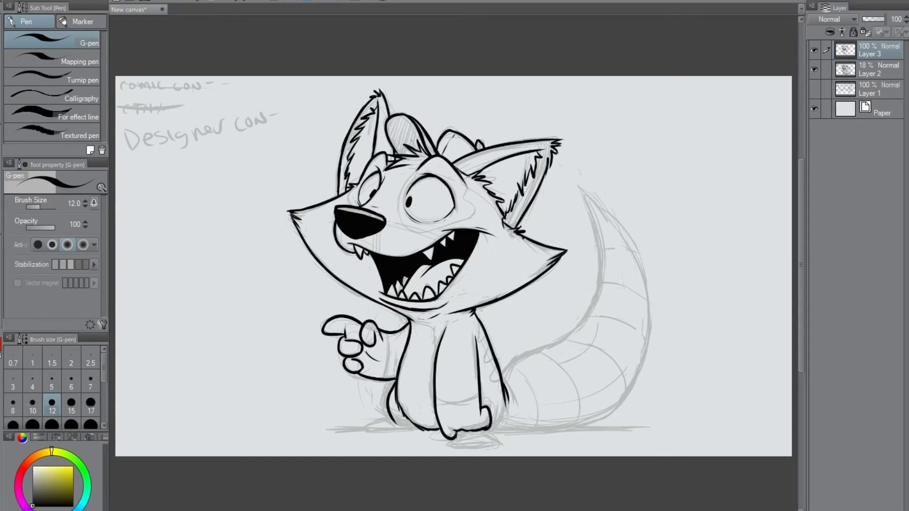
{"action": "left_click_drag", "start_coordinate": [480, 411], "coordinate": [483, 416]}
{"action": "left_click_drag", "start_coordinate": [464, 322], "coordinate": [468, 326]}
Ink the left foot and the front foot with their toes, along with the leg lines above them.
{"action": "mouse_move", "coordinate": [394, 419]}
{"action": "left_mouse_down"}
{"action": "mouse_move", "coordinate": [408, 432]}
{"action": "mouse_move", "coordinate": [383, 432]}
{"action": "mouse_move", "coordinate": [376, 420]}
{"action": "mouse_move", "coordinate": [364, 428]}
{"action": "mouse_move", "coordinate": [417, 430]}
{"action": "mouse_move", "coordinate": [368, 429]}
{"action": "mouse_move", "coordinate": [406, 432]}
{"action": "left_mouse_up"}
{"action": "key", "text": "ctrl+z"}
{"action": "key", "text": "ctrl+z"}
{"action": "key", "text": "ctrl+z"}
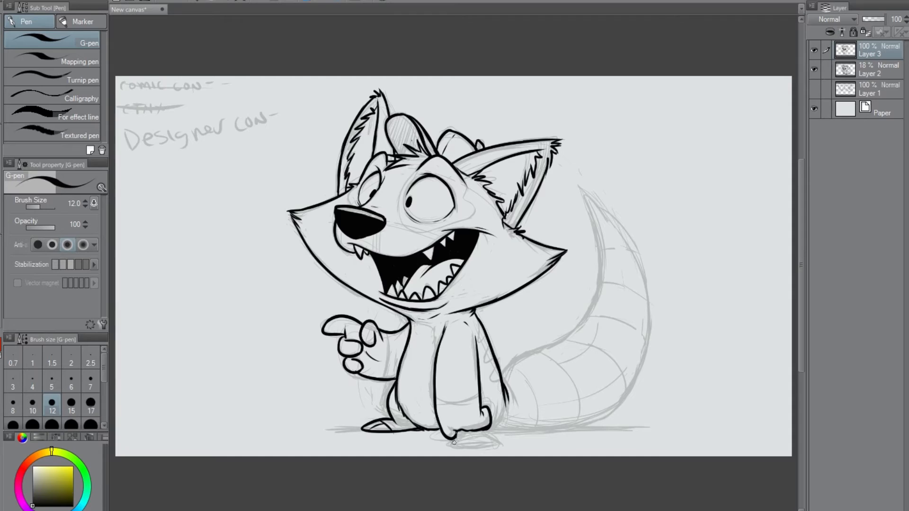
{"action": "mouse_move", "coordinate": [483, 436]}
{"action": "left_mouse_down"}
{"action": "mouse_move", "coordinate": [457, 437]}
{"action": "mouse_move", "coordinate": [495, 440]}
{"action": "mouse_move", "coordinate": [487, 435]}
{"action": "left_mouse_up"}
{"action": "left_click_drag", "start_coordinate": [439, 428], "coordinate": [432, 398]}
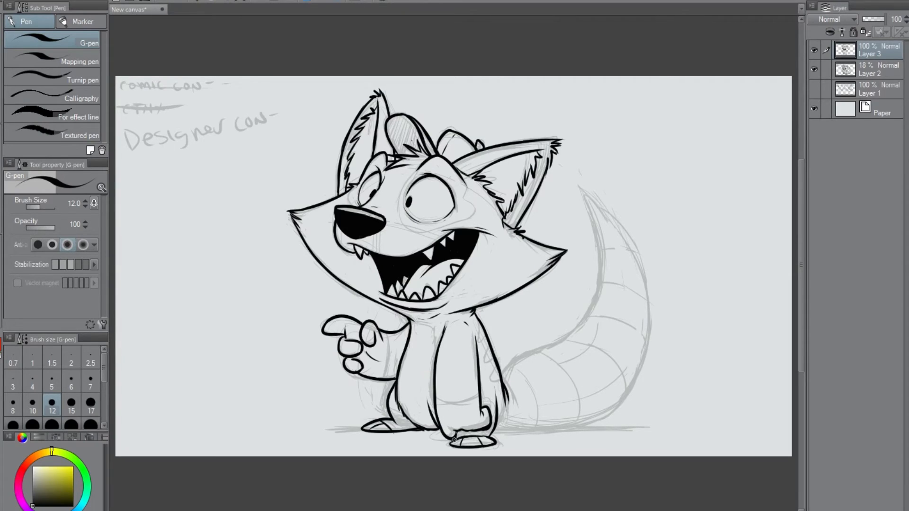
{"action": "left_click_drag", "start_coordinate": [456, 435], "coordinate": [442, 433]}
Ink the ground line running from the front foot along the underside of the tail.
{"action": "left_click_drag", "start_coordinate": [495, 430], "coordinate": [580, 425]}
{"action": "key", "text": "ctrl+z"}
{"action": "left_click_drag", "start_coordinate": [492, 431], "coordinate": [592, 427]}
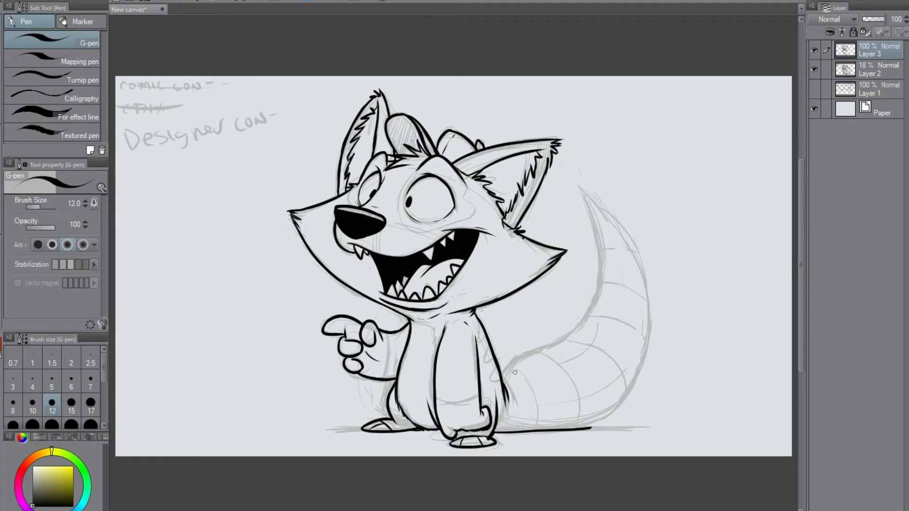
Ink the tail's inner curve, pointed tip and full outer curve down to the ground line.
{"action": "mouse_move", "coordinate": [517, 359]}
{"action": "left_mouse_down"}
{"action": "mouse_move", "coordinate": [591, 310]}
{"action": "mouse_move", "coordinate": [588, 182]}
{"action": "mouse_move", "coordinate": [620, 230]}
{"action": "left_mouse_up"}
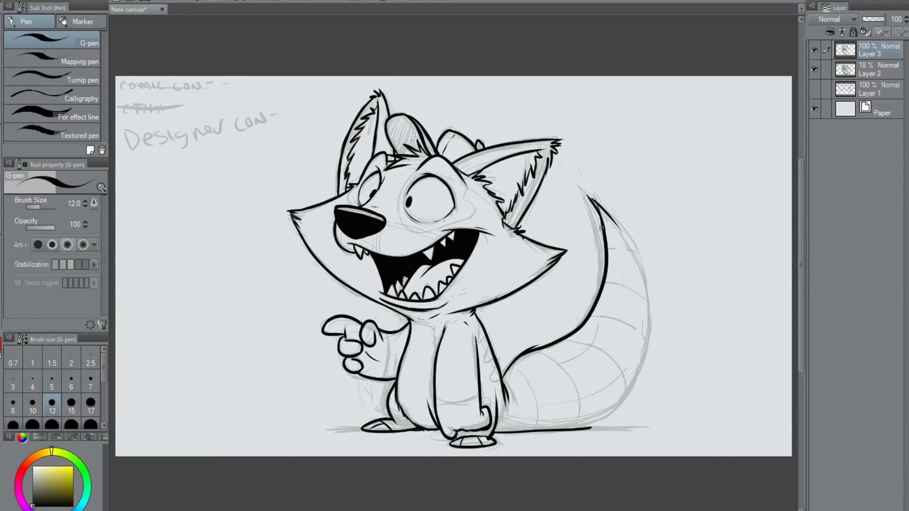
{"action": "key", "text": "ctrl+z"}
{"action": "left_click_drag", "start_coordinate": [594, 199], "coordinate": [626, 249]}
{"action": "key", "text": "ctrl+z"}
{"action": "left_click_drag", "start_coordinate": [593, 190], "coordinate": [626, 235]}
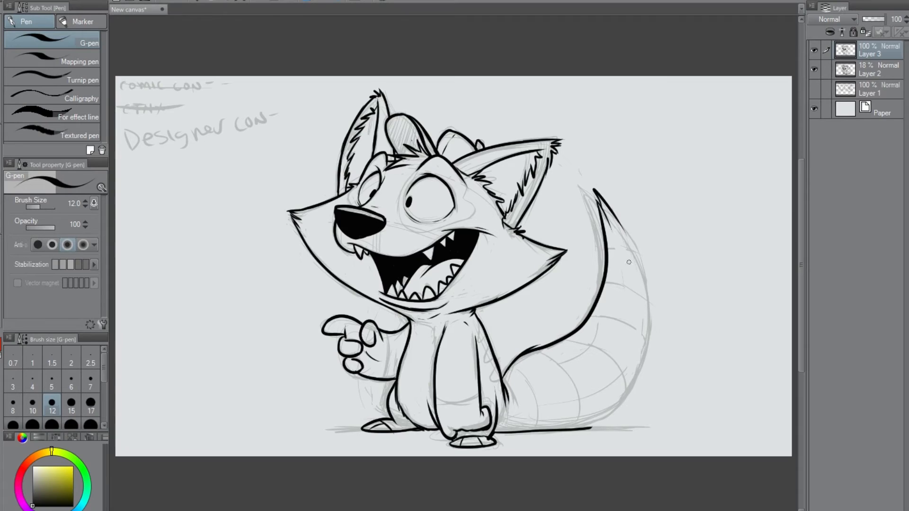
{"action": "key", "text": "ctrl+z"}
{"action": "mouse_move", "coordinate": [595, 199]}
{"action": "left_mouse_down"}
{"action": "mouse_move", "coordinate": [627, 239]}
{"action": "mouse_move", "coordinate": [614, 215]}
{"action": "mouse_move", "coordinate": [635, 392]}
{"action": "left_mouse_up"}
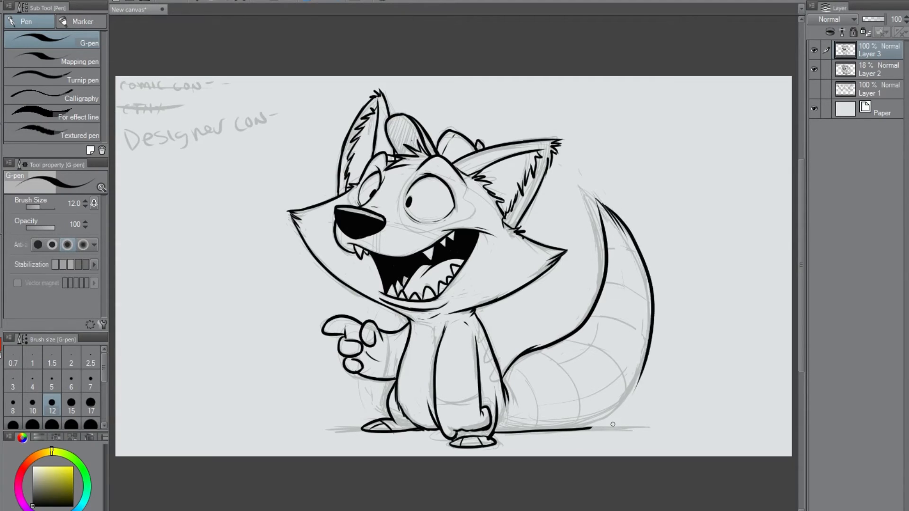
{"action": "mouse_move", "coordinate": [644, 356]}
{"action": "left_mouse_down"}
{"action": "mouse_move", "coordinate": [608, 416]}
{"action": "mouse_move", "coordinate": [588, 428]}
{"action": "left_mouse_up"}
{"action": "mouse_move", "coordinate": [595, 200]}
{"action": "left_mouse_down"}
{"action": "mouse_move", "coordinate": [605, 247]}
{"action": "mouse_move", "coordinate": [598, 202]}
{"action": "mouse_move", "coordinate": [616, 220]}
{"action": "left_mouse_up"}
{"action": "left_click_drag", "start_coordinate": [521, 353], "coordinate": [501, 381]}
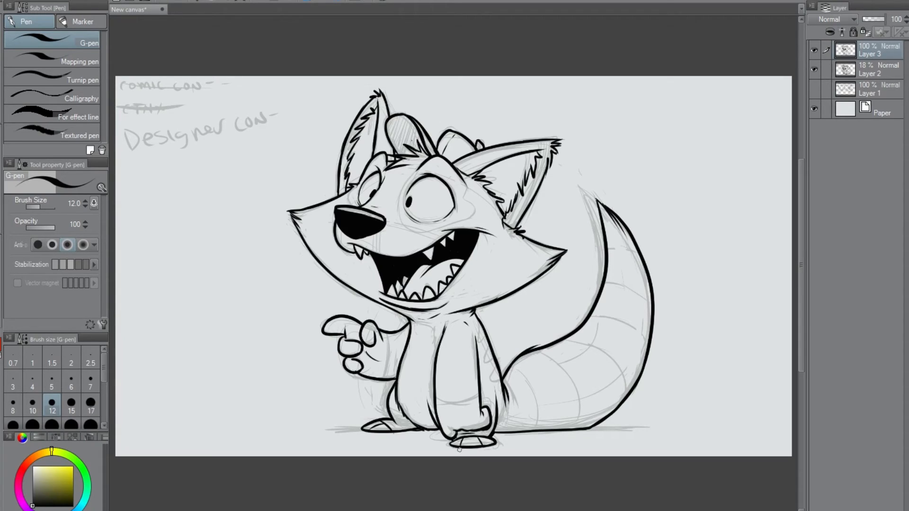
Ink the right hip curve and thicken the ground shadows beneath the tail and beside the front foot.
{"action": "left_click_drag", "start_coordinate": [493, 433], "coordinate": [502, 419]}
{"action": "left_click_drag", "start_coordinate": [585, 430], "coordinate": [624, 427]}
{"action": "left_click_drag", "start_coordinate": [566, 430], "coordinate": [627, 426]}
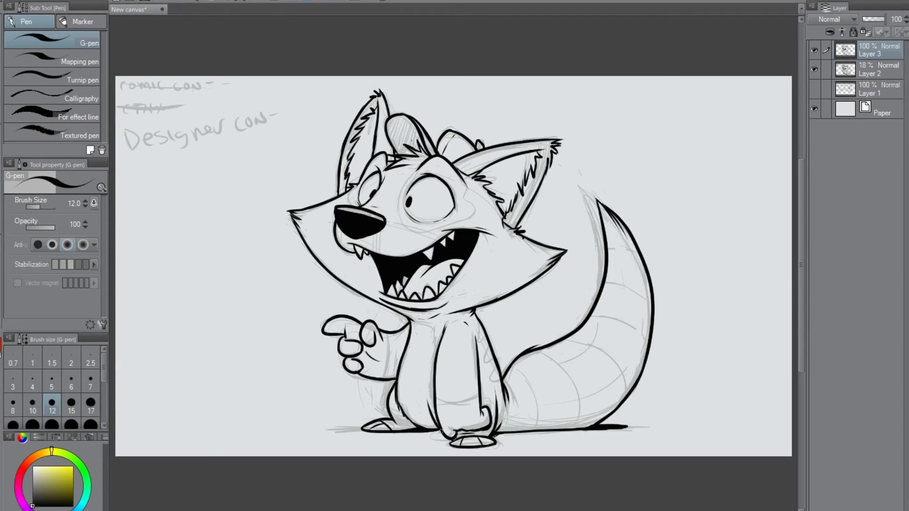
{"action": "left_click_drag", "start_coordinate": [494, 441], "coordinate": [574, 430]}
{"action": "key", "text": "ctrl+z"}
{"action": "left_click_drag", "start_coordinate": [494, 439], "coordinate": [502, 442]}
{"action": "left_click_drag", "start_coordinate": [475, 337], "coordinate": [478, 369]}
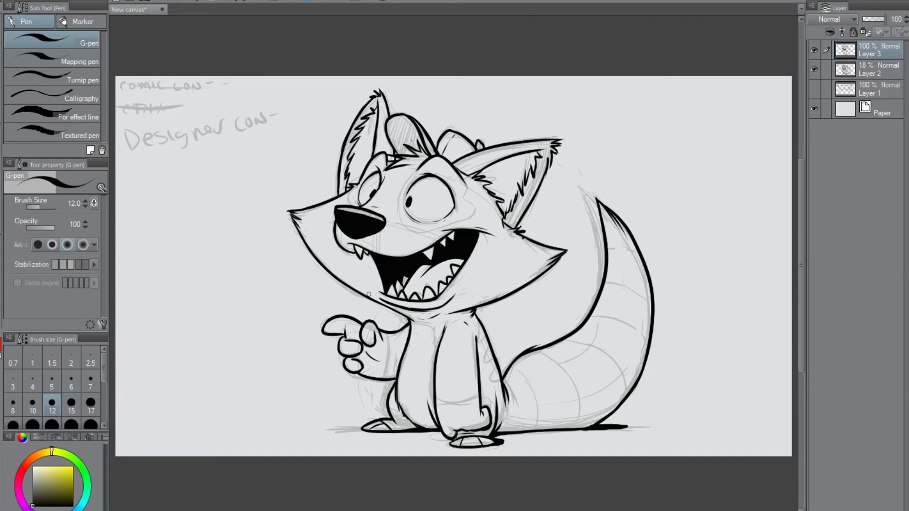
Ink the mouth's left corner mark, hatching inside the rounded shape between the ears, and fur touches at the right ear's base.
{"action": "left_click_drag", "start_coordinate": [374, 288], "coordinate": [378, 297]}
{"action": "left_click_drag", "start_coordinate": [471, 146], "coordinate": [475, 151]}
{"action": "mouse_move", "coordinate": [410, 120]}
{"action": "left_mouse_down"}
{"action": "mouse_move", "coordinate": [390, 129]}
{"action": "mouse_move", "coordinate": [402, 118]}
{"action": "left_mouse_up"}
{"action": "key", "text": "ctrl+z"}
{"action": "key", "text": "ctrl+z"}
{"action": "key", "text": "ctrl+z"}
{"action": "left_click_drag", "start_coordinate": [400, 151], "coordinate": [405, 117]}
{"action": "left_click_drag", "start_coordinate": [403, 156], "coordinate": [405, 124]}
{"action": "left_click_drag", "start_coordinate": [406, 156], "coordinate": [406, 125]}
{"action": "left_click_drag", "start_coordinate": [408, 157], "coordinate": [404, 125]}
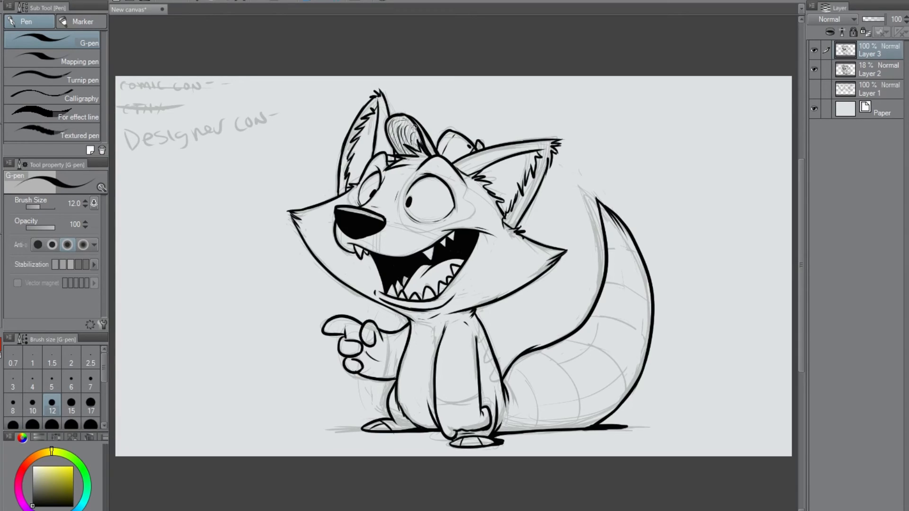
{"action": "left_click_drag", "start_coordinate": [421, 148], "coordinate": [411, 119]}
{"action": "mouse_move", "coordinate": [515, 223]}
{"action": "left_mouse_down"}
{"action": "mouse_move", "coordinate": [528, 228]}
{"action": "mouse_move", "coordinate": [518, 234]}
{"action": "left_mouse_up"}
{"action": "left_click_drag", "start_coordinate": [524, 218], "coordinate": [515, 229]}
Add a new layer below the inks and block in the whole character in orange-brown at brush size 120.
{"action": "left_click", "coordinate": [870, 87]}
{"action": "key", "text": "ctrl+shift+n"}
{"action": "left_click", "coordinate": [29, 459]}
{"action": "left_click", "coordinate": [49, 469]}
{"action": "left_click_drag", "start_coordinate": [104, 367], "coordinate": [104, 386]}
{"action": "left_click", "coordinate": [90, 401]}
{"action": "mouse_move", "coordinate": [335, 215]}
{"action": "left_mouse_down"}
{"action": "mouse_move", "coordinate": [386, 348]}
{"action": "mouse_move", "coordinate": [636, 343]}
{"action": "mouse_move", "coordinate": [593, 204]}
{"action": "left_mouse_up"}
{"action": "mouse_move", "coordinate": [348, 182]}
{"action": "left_mouse_down"}
{"action": "mouse_move", "coordinate": [356, 157]}
{"action": "mouse_move", "coordinate": [549, 263]}
{"action": "left_mouse_up"}
Move Layer 2 below Layer 1 and extend the orange-brown base on Layer 4 around the ears, cheek and hand.
{"action": "left_click_drag", "start_coordinate": [882, 71], "coordinate": [881, 117]}
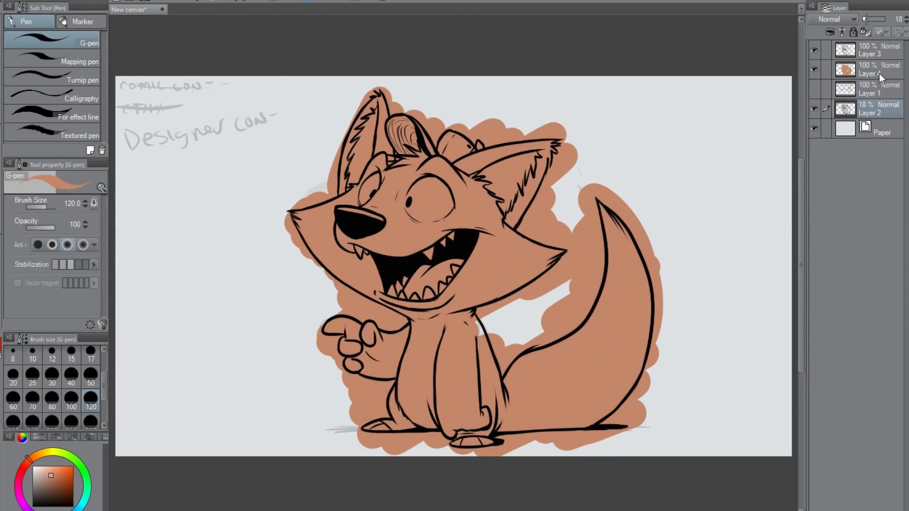
{"action": "left_click", "coordinate": [880, 73]}
{"action": "left_click_drag", "start_coordinate": [315, 189], "coordinate": [386, 101]}
{"action": "left_click_drag", "start_coordinate": [467, 124], "coordinate": [525, 135]}
{"action": "left_click_drag", "start_coordinate": [496, 324], "coordinate": [520, 337]}
{"action": "mouse_move", "coordinate": [353, 301]}
{"action": "left_mouse_down"}
{"action": "mouse_move", "coordinate": [362, 317]}
{"action": "mouse_move", "coordinate": [334, 345]}
{"action": "left_mouse_up"}
{"action": "left_click_drag", "start_coordinate": [313, 244], "coordinate": [349, 289]}
{"action": "left_click_drag", "start_coordinate": [403, 123], "coordinate": [425, 131]}
Paint the whites of both eyes on Layer 4 with white at a smaller brush size.
{"action": "left_click", "coordinate": [32, 467]}
{"action": "left_click", "coordinate": [35, 379]}
{"action": "mouse_move", "coordinate": [375, 178]}
{"action": "left_mouse_down"}
{"action": "mouse_move", "coordinate": [362, 192]}
{"action": "mouse_move", "coordinate": [371, 184]}
{"action": "mouse_move", "coordinate": [413, 206]}
{"action": "mouse_move", "coordinate": [416, 188]}
{"action": "mouse_move", "coordinate": [436, 181]}
{"action": "mouse_move", "coordinate": [444, 201]}
{"action": "mouse_move", "coordinate": [411, 208]}
{"action": "mouse_move", "coordinate": [440, 216]}
{"action": "left_mouse_up"}
{"action": "left_click", "coordinate": [71, 354]}
Paint the upper and lower teeth white.
{"action": "left_click_drag", "start_coordinate": [357, 247], "coordinate": [364, 256]}
{"action": "left_click_drag", "start_coordinate": [388, 283], "coordinate": [406, 291]}
{"action": "left_click_drag", "start_coordinate": [425, 248], "coordinate": [431, 254]}
{"action": "left_click_drag", "start_coordinate": [449, 233], "coordinate": [452, 238]}
{"action": "left_click_drag", "start_coordinate": [427, 253], "coordinate": [430, 258]}
{"action": "left_click_drag", "start_coordinate": [454, 267], "coordinate": [442, 289]}
{"action": "mouse_move", "coordinate": [427, 289]}
{"action": "left_mouse_down"}
{"action": "mouse_move", "coordinate": [430, 297]}
{"action": "mouse_move", "coordinate": [417, 299]}
{"action": "left_mouse_up"}
{"action": "left_click_drag", "start_coordinate": [402, 295], "coordinate": [402, 297]}
{"action": "left_click", "coordinate": [439, 275], "text": "alt"}
Touch up the eye whites and fill the inner areas of both ears with white.
{"action": "left_click", "coordinate": [438, 203], "text": "alt"}
{"action": "mouse_move", "coordinate": [481, 175]}
{"action": "left_mouse_down"}
{"action": "mouse_move", "coordinate": [529, 158]}
{"action": "mouse_move", "coordinate": [526, 177]}
{"action": "left_mouse_up"}
{"action": "mouse_move", "coordinate": [506, 211]}
{"action": "left_mouse_down"}
{"action": "mouse_move", "coordinate": [524, 166]}
{"action": "mouse_move", "coordinate": [488, 188]}
{"action": "left_mouse_up"}
{"action": "left_click_drag", "start_coordinate": [483, 179], "coordinate": [495, 175]}
{"action": "left_click", "coordinate": [489, 198], "text": "alt"}
{"action": "left_click", "coordinate": [505, 178], "text": "alt"}
{"action": "mouse_move", "coordinate": [376, 111]}
{"action": "left_mouse_down"}
{"action": "mouse_move", "coordinate": [349, 185]}
{"action": "mouse_move", "coordinate": [374, 117]}
{"action": "mouse_move", "coordinate": [356, 179]}
{"action": "mouse_move", "coordinate": [353, 156]}
{"action": "left_mouse_up"}
Paint the tail tip and three broad bands along the tail white, using brush size 40 for the bands.
{"action": "left_click_drag", "start_coordinate": [637, 255], "coordinate": [604, 250]}
{"action": "mouse_move", "coordinate": [600, 211]}
{"action": "left_mouse_down"}
{"action": "mouse_move", "coordinate": [620, 244]}
{"action": "mouse_move", "coordinate": [604, 247]}
{"action": "left_mouse_up"}
{"action": "left_click_drag", "start_coordinate": [590, 319], "coordinate": [646, 364]}
{"action": "mouse_move", "coordinate": [594, 307]}
{"action": "left_mouse_down"}
{"action": "mouse_move", "coordinate": [657, 343]}
{"action": "mouse_move", "coordinate": [650, 360]}
{"action": "left_mouse_up"}
{"action": "left_click", "coordinate": [71, 378]}
{"action": "left_click_drag", "start_coordinate": [649, 332], "coordinate": [619, 312]}
{"action": "left_click_drag", "start_coordinate": [592, 246], "coordinate": [649, 258]}
{"action": "mouse_move", "coordinate": [549, 343]}
{"action": "left_mouse_down"}
{"action": "mouse_move", "coordinate": [587, 370]}
{"action": "mouse_move", "coordinate": [506, 425]}
{"action": "left_mouse_up"}
{"action": "left_click_drag", "start_coordinate": [518, 374], "coordinate": [494, 428]}
Paint the tail bands between the white stripes in a darker brown.
{"action": "left_click", "coordinate": [52, 481]}
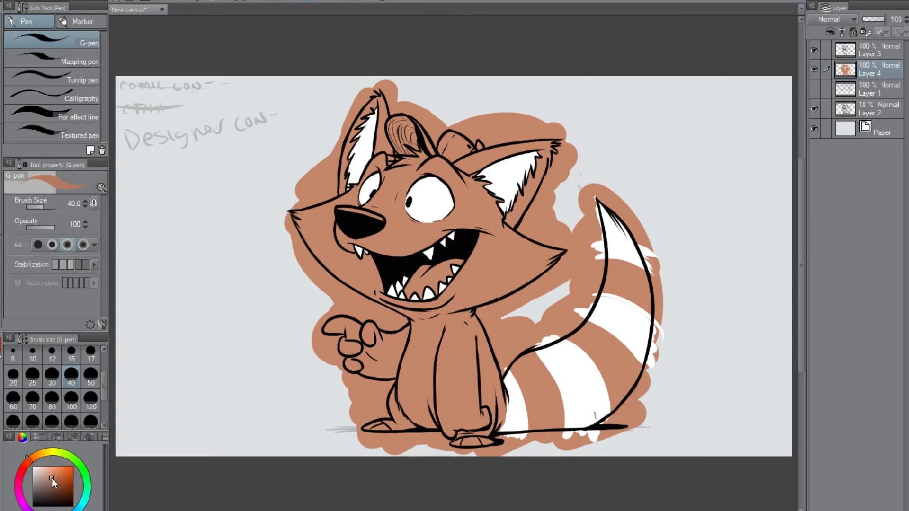
{"action": "left_click_drag", "start_coordinate": [511, 359], "coordinate": [530, 430]}
{"action": "mouse_move", "coordinate": [549, 355]}
{"action": "left_mouse_down"}
{"action": "mouse_move", "coordinate": [561, 437]}
{"action": "mouse_move", "coordinate": [607, 344]}
{"action": "mouse_move", "coordinate": [644, 379]}
{"action": "left_mouse_up"}
{"action": "left_click_drag", "start_coordinate": [596, 285], "coordinate": [658, 309]}
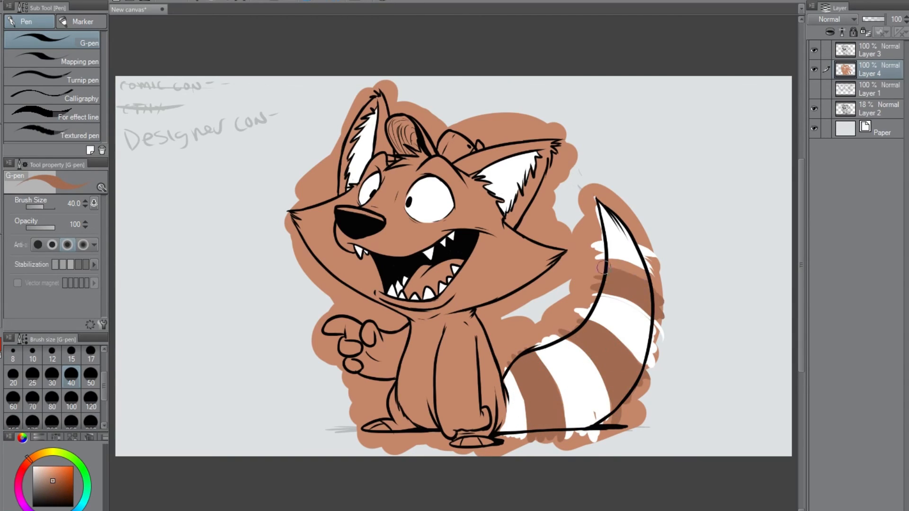
{"action": "left_click_drag", "start_coordinate": [603, 266], "coordinate": [645, 282]}
Reduce the brush size to 12 and add jagged brown fur edges to the dark tail stripes.
{"action": "left_click", "coordinate": [628, 315], "text": "alt"}
{"action": "key", "text": "bracketleft"}
{"action": "key", "text": "bracketleft"}
{"action": "key", "text": "bracketleft"}
{"action": "key", "text": "bracketleft"}
{"action": "key", "text": "bracketleft"}
{"action": "key", "text": "bracketleft"}
{"action": "left_click", "coordinate": [543, 374], "text": "alt"}
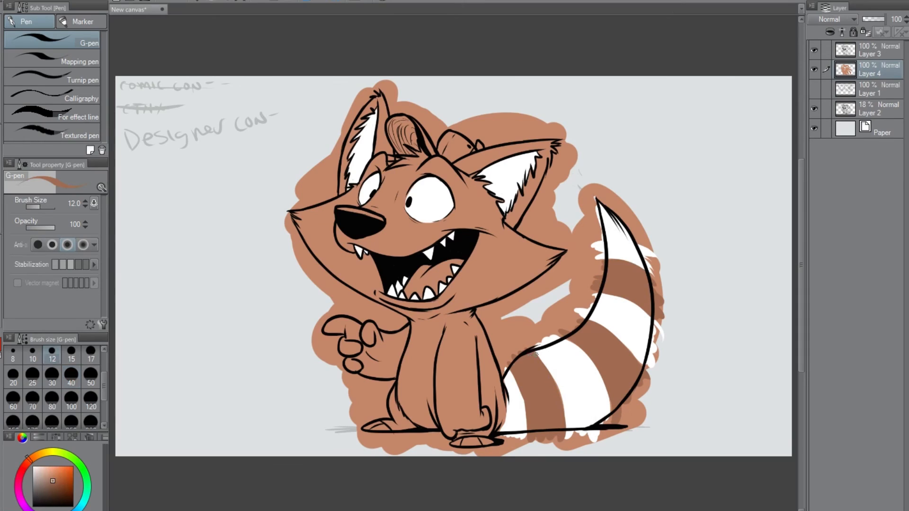
{"action": "left_click_drag", "start_coordinate": [558, 393], "coordinate": [566, 426]}
{"action": "mouse_move", "coordinate": [590, 318]}
{"action": "left_mouse_down"}
{"action": "mouse_move", "coordinate": [620, 334]}
{"action": "mouse_move", "coordinate": [639, 363]}
{"action": "left_mouse_up"}
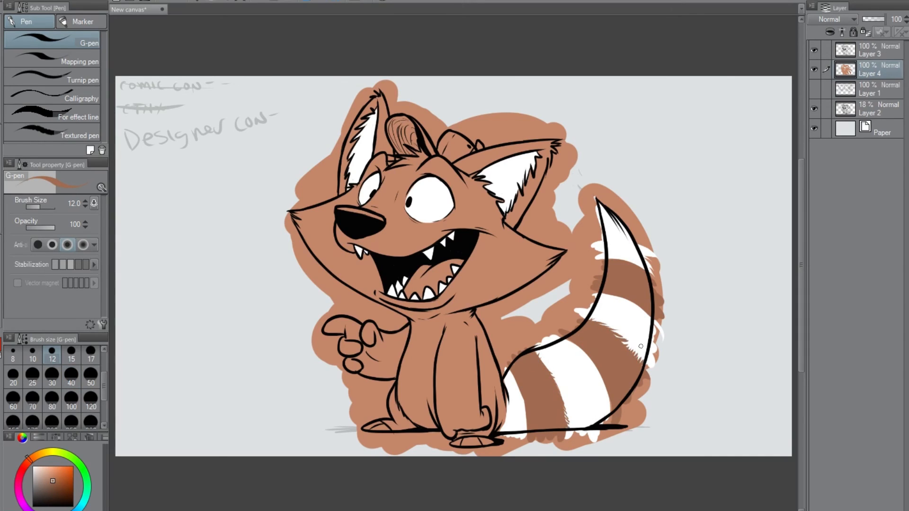
Add jagged white fur strokes along the white stripes' borders with the brown tail bands.
{"action": "left_click", "coordinate": [602, 303], "text": "alt"}
{"action": "left_click_drag", "start_coordinate": [509, 370], "coordinate": [529, 428]}
{"action": "left_click_drag", "start_coordinate": [567, 337], "coordinate": [613, 411]}
{"action": "left_click_drag", "start_coordinate": [602, 297], "coordinate": [607, 293]}
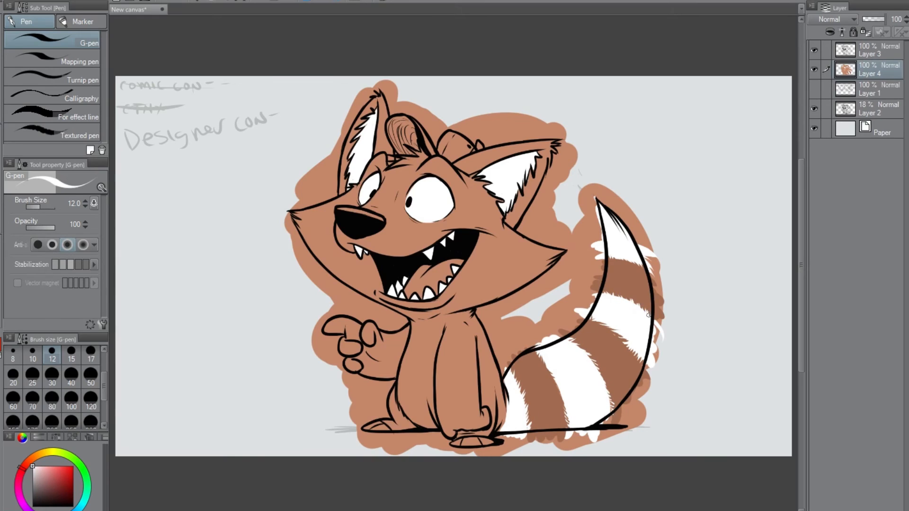
Sample the dark tail-stripe brown and paint the outer fur of both ears with it.
{"action": "left_click", "coordinate": [620, 281], "text": "alt"}
{"action": "mouse_move", "coordinate": [521, 193]}
{"action": "left_mouse_down"}
{"action": "mouse_move", "coordinate": [516, 214]}
{"action": "mouse_move", "coordinate": [550, 153]}
{"action": "mouse_move", "coordinate": [482, 160]}
{"action": "mouse_move", "coordinate": [523, 147]}
{"action": "left_mouse_up"}
{"action": "left_click_drag", "start_coordinate": [478, 166], "coordinate": [466, 169]}
{"action": "left_click_drag", "start_coordinate": [520, 149], "coordinate": [548, 143]}
{"action": "left_click", "coordinate": [534, 156], "text": "alt"}
{"action": "left_click", "coordinate": [540, 147], "text": "alt"}
{"action": "left_click_drag", "start_coordinate": [380, 101], "coordinate": [378, 145]}
{"action": "mouse_move", "coordinate": [378, 144]}
{"action": "left_mouse_down"}
{"action": "mouse_move", "coordinate": [381, 116]}
{"action": "mouse_move", "coordinate": [389, 157]}
{"action": "mouse_move", "coordinate": [385, 139]}
{"action": "mouse_move", "coordinate": [345, 189]}
{"action": "mouse_move", "coordinate": [376, 96]}
{"action": "left_mouse_up"}
Add small darker brown spots along the character's back, behind the arm.
{"action": "left_click_drag", "start_coordinate": [482, 341], "coordinate": [485, 344]}
{"action": "left_click_drag", "start_coordinate": [486, 363], "coordinate": [492, 354]}
{"action": "left_click_drag", "start_coordinate": [491, 377], "coordinate": [498, 367]}
Paint the pointing hand, the lower forearm and the feet darker brown with brush size 80, touching up at size 30.
{"action": "left_click_drag", "start_coordinate": [386, 335], "coordinate": [384, 377]}
{"action": "left_click", "coordinate": [53, 401]}
{"action": "mouse_move", "coordinate": [336, 327]}
{"action": "left_mouse_down"}
{"action": "mouse_move", "coordinate": [353, 354]}
{"action": "mouse_move", "coordinate": [377, 328]}
{"action": "left_mouse_up"}
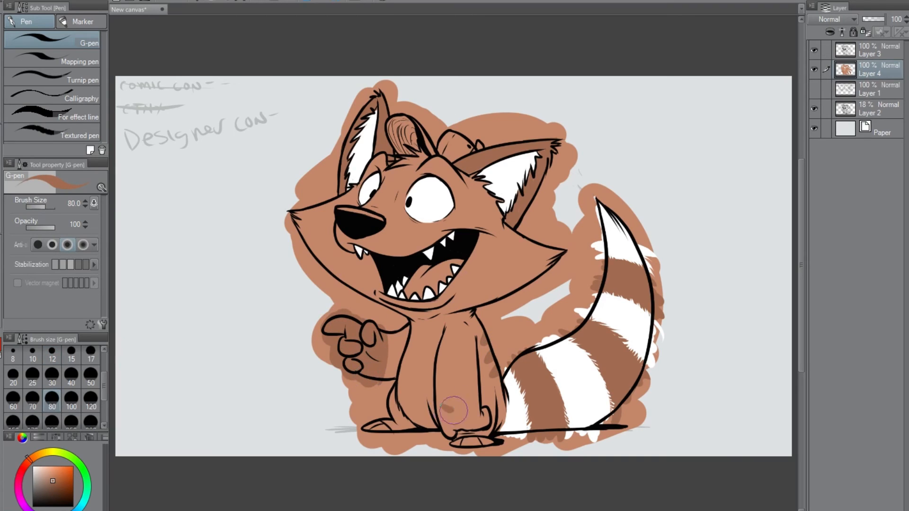
{"action": "left_click_drag", "start_coordinate": [442, 405], "coordinate": [478, 417]}
{"action": "left_click_drag", "start_coordinate": [374, 427], "coordinate": [402, 425]}
{"action": "left_click_drag", "start_coordinate": [463, 445], "coordinate": [486, 444]}
{"action": "left_click", "coordinate": [435, 339], "text": "alt"}
{"action": "left_click", "coordinate": [52, 377]}
{"action": "left_click", "coordinate": [400, 419], "text": "alt"}
{"action": "left_click", "coordinate": [399, 337], "text": "alt"}
Paint darker brown mask patches around both eyes with the size 30 brush.
{"action": "left_click", "coordinate": [370, 190], "text": "alt"}
{"action": "mouse_move", "coordinate": [337, 210]}
{"action": "left_mouse_down"}
{"action": "mouse_move", "coordinate": [384, 219]}
{"action": "mouse_move", "coordinate": [434, 172]}
{"action": "mouse_move", "coordinate": [463, 204]}
{"action": "left_mouse_up"}
{"action": "left_click", "coordinate": [398, 204], "text": "alt"}
{"action": "left_click", "coordinate": [411, 194], "text": "alt"}
{"action": "left_click_drag", "start_coordinate": [430, 174], "coordinate": [458, 207]}
{"action": "mouse_move", "coordinate": [401, 206]}
{"action": "left_mouse_down"}
{"action": "mouse_move", "coordinate": [418, 228]}
{"action": "mouse_move", "coordinate": [467, 209]}
{"action": "mouse_move", "coordinate": [433, 233]}
{"action": "left_mouse_up"}
{"action": "left_click", "coordinate": [473, 218], "text": "alt"}
{"action": "left_click", "coordinate": [458, 213], "text": "alt"}
{"action": "mouse_move", "coordinate": [462, 190]}
{"action": "left_mouse_down"}
{"action": "mouse_move", "coordinate": [471, 220]}
{"action": "mouse_move", "coordinate": [469, 197]}
{"action": "mouse_move", "coordinate": [448, 219]}
{"action": "left_mouse_up"}
{"action": "left_click", "coordinate": [496, 201], "text": "alt"}
{"action": "left_click", "coordinate": [462, 208], "text": "alt"}
Reduce the brush size to 15 and refine the small details around the nose and the far eye.
{"action": "left_click", "coordinate": [71, 354]}
{"action": "mouse_move", "coordinate": [358, 203]}
{"action": "left_mouse_down"}
{"action": "mouse_move", "coordinate": [357, 186]}
{"action": "mouse_move", "coordinate": [383, 176]}
{"action": "mouse_move", "coordinate": [357, 204]}
{"action": "left_mouse_up"}
{"action": "left_click_drag", "start_coordinate": [384, 172], "coordinate": [378, 181]}
Choose a lighter tan and fill the belly area between the arm and the chest edge.
{"action": "left_click_drag", "start_coordinate": [51, 477], "coordinate": [45, 472]}
{"action": "mouse_move", "coordinate": [422, 325]}
{"action": "left_mouse_down"}
{"action": "mouse_move", "coordinate": [406, 378]}
{"action": "mouse_move", "coordinate": [426, 411]}
{"action": "mouse_move", "coordinate": [414, 412]}
{"action": "left_mouse_up"}
{"action": "mouse_move", "coordinate": [429, 364]}
{"action": "left_mouse_down"}
{"action": "mouse_move", "coordinate": [420, 328]}
{"action": "mouse_move", "coordinate": [431, 408]}
{"action": "left_mouse_up"}
{"action": "left_click", "coordinate": [446, 322], "text": "alt"}
{"action": "left_click_drag", "start_coordinate": [436, 325], "coordinate": [434, 362]}
{"action": "left_click", "coordinate": [411, 425], "text": "alt"}
{"action": "left_click", "coordinate": [412, 420], "text": "alt"}
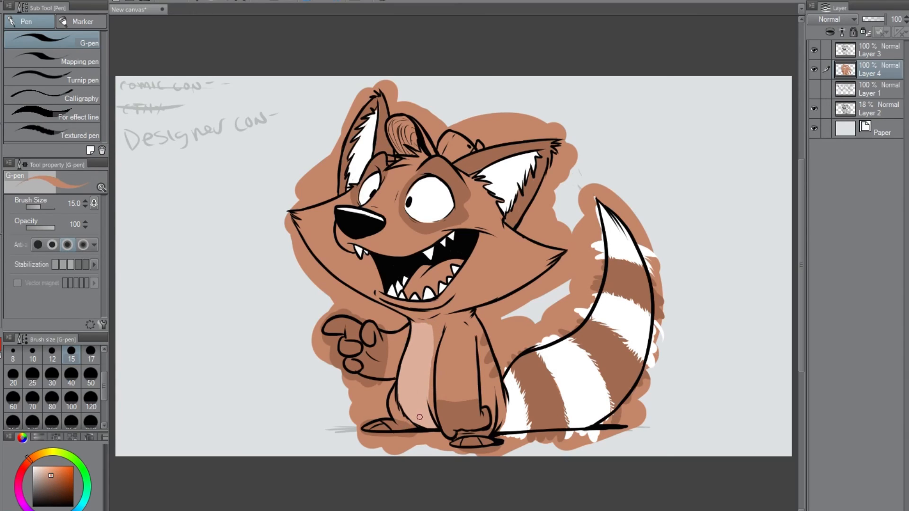
Sample the white from the tail and paint the swirled tuft and the rounded shape on top of the head.
{"action": "left_click", "coordinate": [518, 394], "text": "alt"}
{"action": "left_click_drag", "start_coordinate": [389, 124], "coordinate": [403, 151]}
{"action": "mouse_move", "coordinate": [404, 152]}
{"action": "left_mouse_down"}
{"action": "mouse_move", "coordinate": [415, 144]}
{"action": "mouse_move", "coordinate": [394, 122]}
{"action": "left_mouse_up"}
{"action": "left_click_drag", "start_coordinate": [441, 150], "coordinate": [455, 158]}
Sample the light belly tan and paint the tongue with it.
{"action": "left_click", "coordinate": [422, 360], "text": "alt"}
{"action": "mouse_move", "coordinate": [413, 282]}
{"action": "left_mouse_down"}
{"action": "mouse_move", "coordinate": [447, 263]}
{"action": "mouse_move", "coordinate": [433, 287]}
{"action": "mouse_move", "coordinate": [407, 289]}
{"action": "mouse_move", "coordinate": [441, 276]}
{"action": "left_mouse_up"}
{"action": "left_click", "coordinate": [436, 296], "text": "alt"}
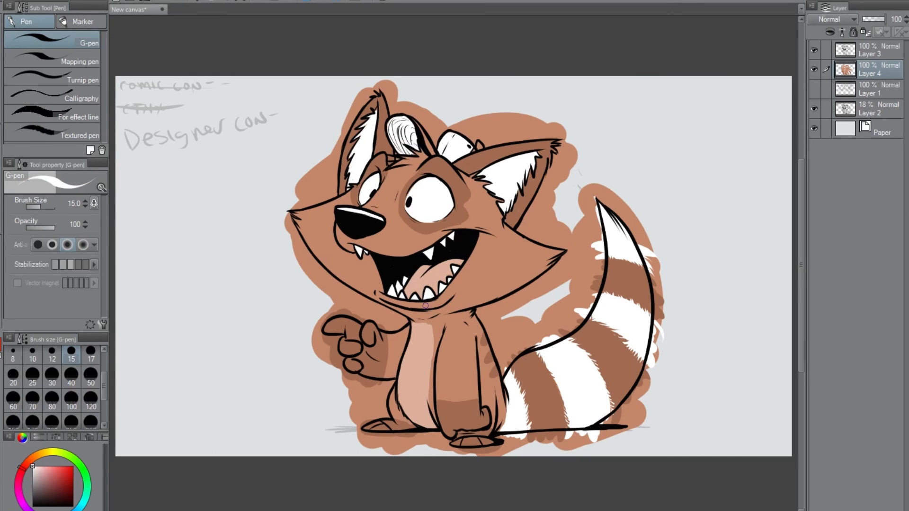
Auto-select the dark brown stripes, hands, feet, ears and eye mask, deepen their colour with a hue/saturation adjustment, and deselect.
{"action": "key", "text": "w"}
{"action": "left_click", "coordinate": [540, 402]}
{"action": "left_click", "coordinate": [611, 350]}
{"action": "left_click", "coordinate": [627, 280]}
{"action": "left_click", "coordinate": [459, 415]}
{"action": "left_click", "coordinate": [374, 360]}
{"action": "left_click", "coordinate": [507, 152]}
{"action": "left_click", "coordinate": [458, 187]}
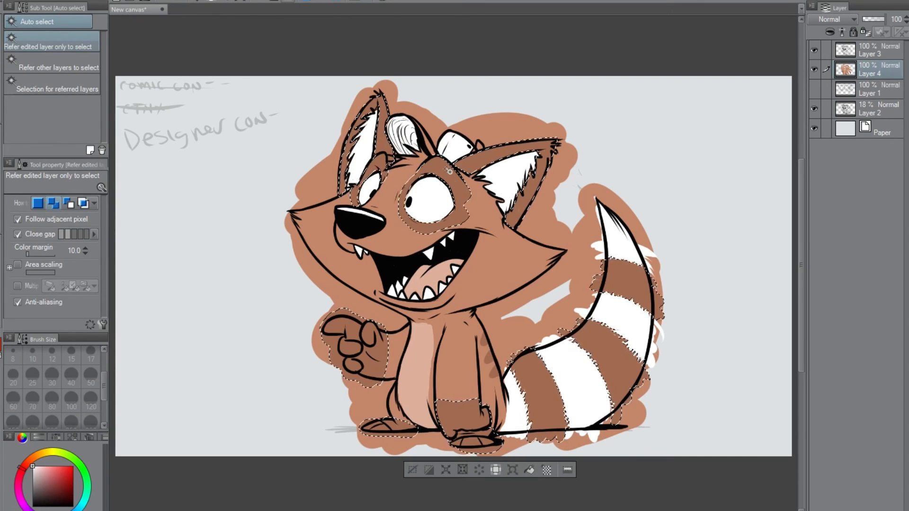
{"action": "key", "text": "ctrl+u"}
{"action": "key", "text": "Return"}
{"action": "left_click", "coordinate": [412, 468]}
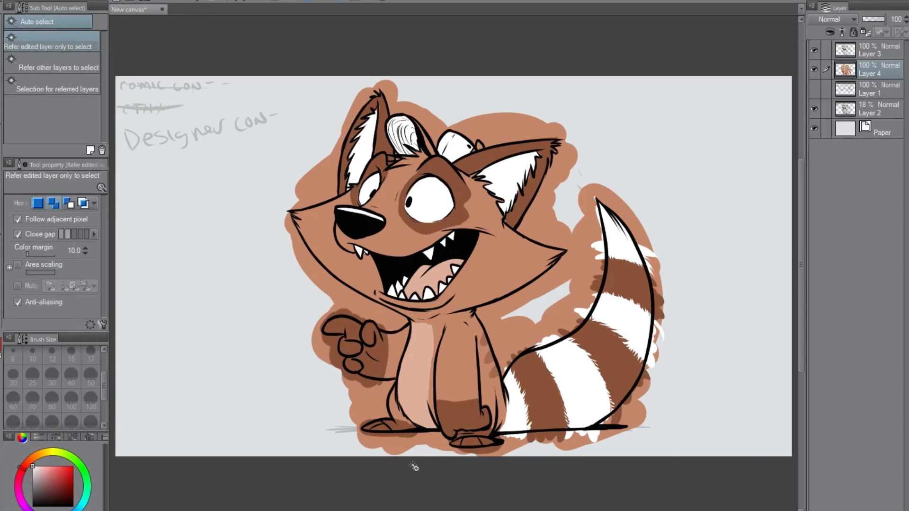
Auto-select the area outside the inked outline on Layer 3, clear the excess colour there on Layer 4, and deselect.
{"action": "left_click", "coordinate": [870, 50]}
{"action": "left_click", "coordinate": [236, 218]}
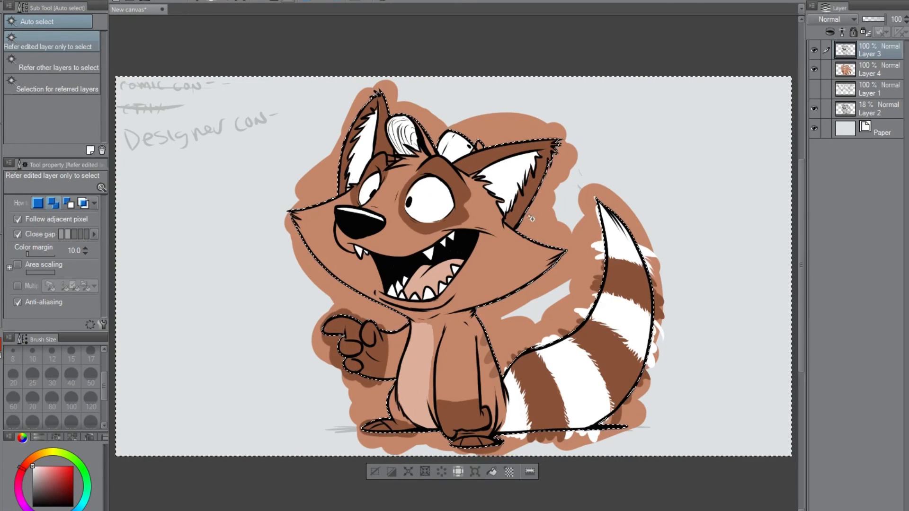
{"action": "left_click", "coordinate": [870, 70]}
{"action": "left_click", "coordinate": [375, 472]}
{"action": "left_click", "coordinate": [376, 473]}
Add a shading layer above Layer 4 at 36% opacity and hide the Layer 2 sketch.
{"action": "key", "text": "ctrl+shift+n"}
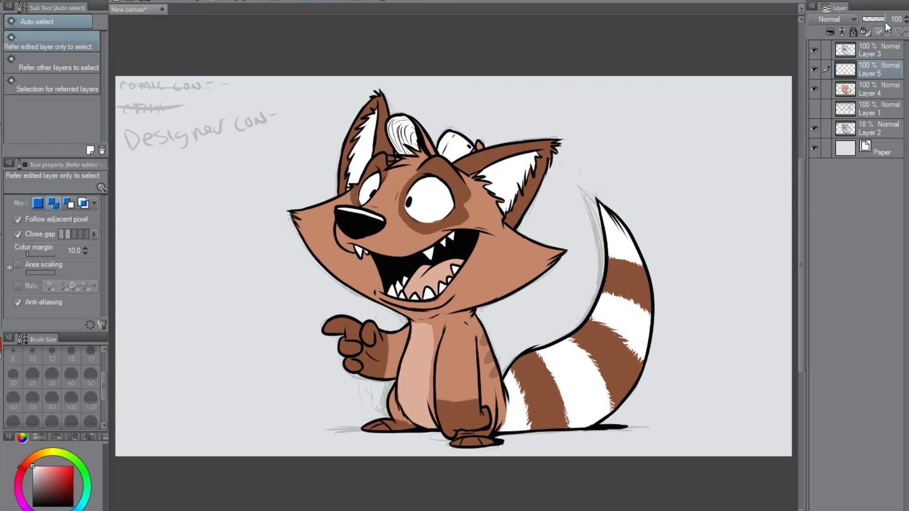
{"action": "left_click_drag", "start_coordinate": [884, 20], "coordinate": [870, 19]}
{"action": "left_click", "coordinate": [488, 159], "text": "alt"}
{"action": "left_click", "coordinate": [869, 90]}
{"action": "key", "text": "p"}
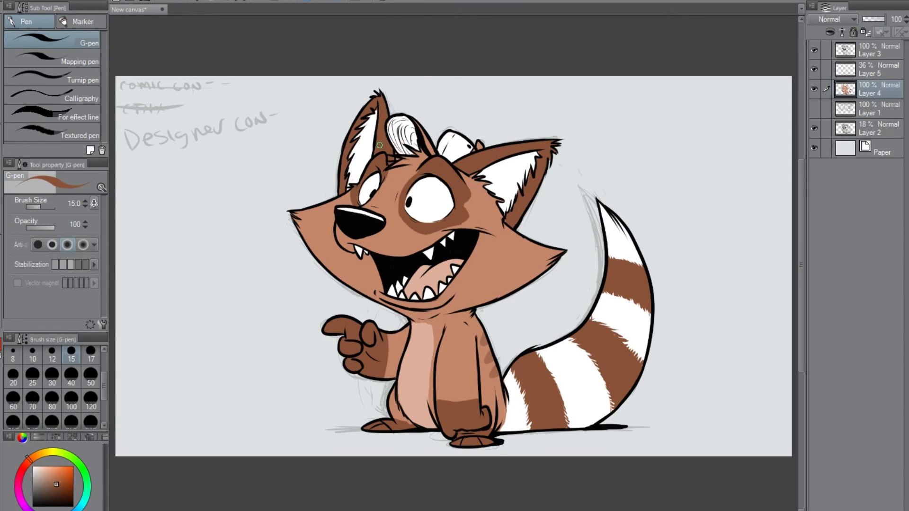
{"action": "left_click", "coordinate": [814, 128]}
{"action": "left_click", "coordinate": [869, 70]}
Shade the lower cheek, back and outer curve of the tail on Layer 5 in very dark brown with brush size 70.
{"action": "left_click", "coordinate": [57, 495]}
{"action": "left_click", "coordinate": [35, 397]}
{"action": "left_click_drag", "start_coordinate": [548, 263], "coordinate": [461, 303]}
{"action": "left_click_drag", "start_coordinate": [475, 334], "coordinate": [477, 412]}
{"action": "mouse_move", "coordinate": [478, 326]}
{"action": "left_mouse_down"}
{"action": "mouse_move", "coordinate": [496, 400]}
{"action": "mouse_move", "coordinate": [608, 407]}
{"action": "mouse_move", "coordinate": [626, 233]}
{"action": "left_mouse_up"}
{"action": "left_click_drag", "start_coordinate": [606, 402], "coordinate": [542, 422]}
{"action": "left_click_drag", "start_coordinate": [497, 385], "coordinate": [495, 429]}
Shade the resting arm, feet, belly edge, pointing hand and fingers, and the neck under the chin.
{"action": "left_click_drag", "start_coordinate": [475, 355], "coordinate": [474, 410]}
{"action": "left_click_drag", "start_coordinate": [466, 326], "coordinate": [479, 352]}
{"action": "mouse_move", "coordinate": [483, 414]}
{"action": "left_mouse_down"}
{"action": "mouse_move", "coordinate": [488, 435]}
{"action": "mouse_move", "coordinate": [457, 443]}
{"action": "left_mouse_up"}
{"action": "mouse_move", "coordinate": [398, 404]}
{"action": "left_mouse_down"}
{"action": "mouse_move", "coordinate": [421, 424]}
{"action": "mouse_move", "coordinate": [405, 402]}
{"action": "left_mouse_up"}
{"action": "left_click_drag", "start_coordinate": [372, 370], "coordinate": [384, 349]}
{"action": "left_click_drag", "start_coordinate": [362, 349], "coordinate": [350, 355]}
{"action": "left_click_drag", "start_coordinate": [360, 364], "coordinate": [349, 369]}
{"action": "left_click_drag", "start_coordinate": [374, 341], "coordinate": [369, 346]}
{"action": "left_click_drag", "start_coordinate": [406, 337], "coordinate": [396, 369]}
{"action": "left_click_drag", "start_coordinate": [406, 310], "coordinate": [443, 312]}
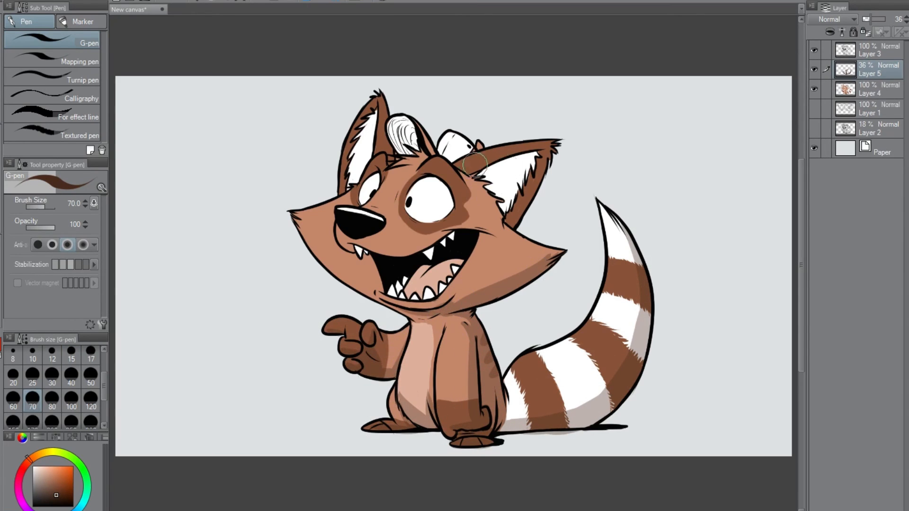
Shade the outer and inner parts of both ears, the swirled tuft and the rounded shape on the head.
{"action": "left_click_drag", "start_coordinate": [486, 165], "coordinate": [549, 142]}
{"action": "left_click_drag", "start_coordinate": [551, 142], "coordinate": [518, 223]}
{"action": "left_click_drag", "start_coordinate": [466, 156], "coordinate": [485, 179]}
{"action": "left_click_drag", "start_coordinate": [392, 142], "coordinate": [377, 163]}
{"action": "left_click_drag", "start_coordinate": [378, 111], "coordinate": [371, 163]}
{"action": "left_click_drag", "start_coordinate": [379, 94], "coordinate": [350, 189]}
{"action": "mouse_move", "coordinate": [495, 199]}
{"action": "left_mouse_down"}
{"action": "mouse_move", "coordinate": [502, 211]}
{"action": "mouse_move", "coordinate": [522, 170]}
{"action": "left_mouse_up"}
{"action": "left_click_drag", "start_coordinate": [476, 173], "coordinate": [505, 218]}
{"action": "mouse_move", "coordinate": [428, 156]}
{"action": "left_mouse_down"}
{"action": "mouse_move", "coordinate": [401, 135]}
{"action": "mouse_move", "coordinate": [407, 147]}
{"action": "left_mouse_up"}
{"action": "left_click_drag", "start_coordinate": [467, 148], "coordinate": [446, 165]}
Shade the teeth, tongue and cheek with brush size 30, undoing the last unwanted stroke.
{"action": "left_click", "coordinate": [52, 375]}
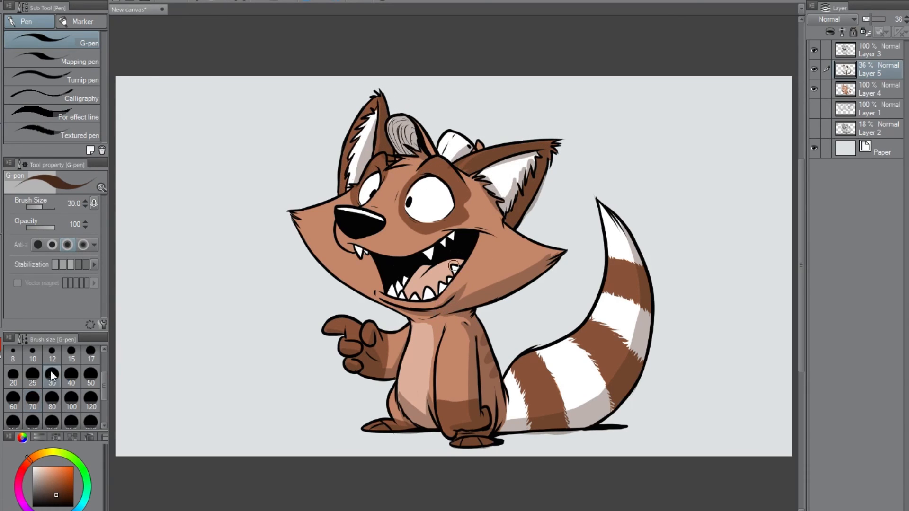
{"action": "mouse_move", "coordinate": [412, 267]}
{"action": "left_mouse_down"}
{"action": "mouse_move", "coordinate": [428, 278]}
{"action": "mouse_move", "coordinate": [416, 275]}
{"action": "left_mouse_up"}
{"action": "mouse_move", "coordinate": [452, 265]}
{"action": "left_mouse_down"}
{"action": "mouse_move", "coordinate": [437, 283]}
{"action": "mouse_move", "coordinate": [399, 288]}
{"action": "mouse_move", "coordinate": [458, 273]}
{"action": "mouse_move", "coordinate": [497, 281]}
{"action": "left_mouse_up"}
{"action": "left_click", "coordinate": [445, 269]}
{"action": "left_click_drag", "start_coordinate": [497, 281], "coordinate": [535, 265]}
{"action": "left_click_drag", "start_coordinate": [512, 232], "coordinate": [556, 250]}
{"action": "mouse_move", "coordinate": [520, 236]}
{"action": "left_mouse_down"}
{"action": "mouse_move", "coordinate": [454, 169]}
{"action": "mouse_move", "coordinate": [466, 182]}
{"action": "mouse_move", "coordinate": [445, 195]}
{"action": "mouse_move", "coordinate": [449, 202]}
{"action": "left_mouse_up"}
{"action": "key", "text": "ctrl+z"}
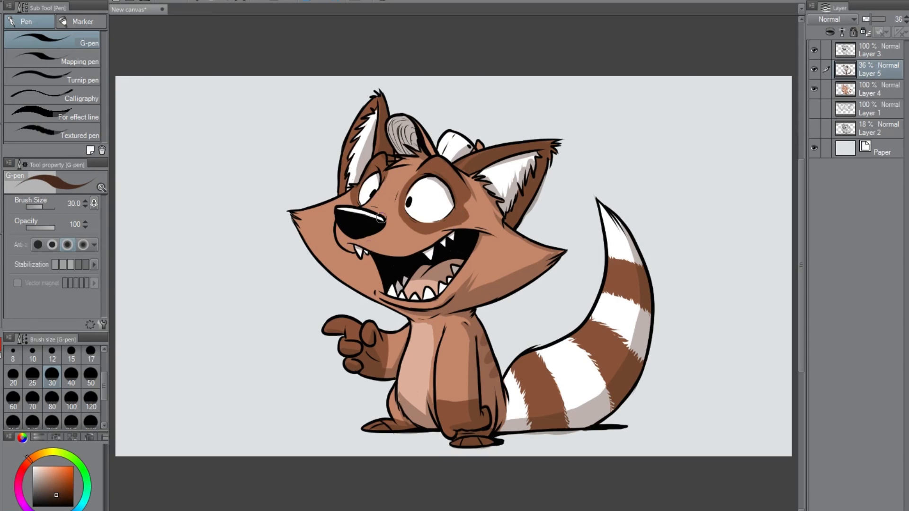
Add jagged fur strokes to the shading edges in the far ear, along the tail and on the belly.
{"action": "left_click_drag", "start_coordinate": [370, 127], "coordinate": [353, 180]}
{"action": "left_click_drag", "start_coordinate": [509, 418], "coordinate": [564, 406]}
{"action": "left_click_drag", "start_coordinate": [567, 406], "coordinate": [607, 384]}
{"action": "left_click_drag", "start_coordinate": [629, 347], "coordinate": [636, 303]}
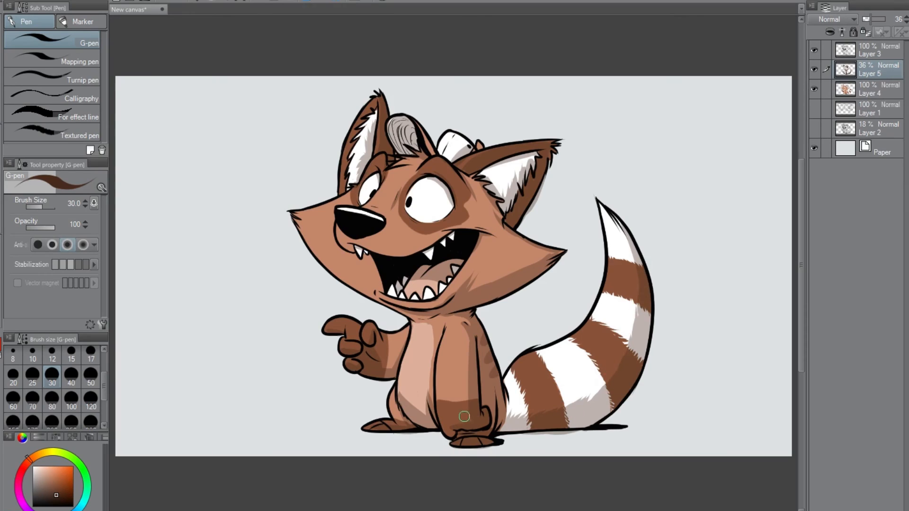
{"action": "left_click_drag", "start_coordinate": [405, 398], "coordinate": [424, 413]}
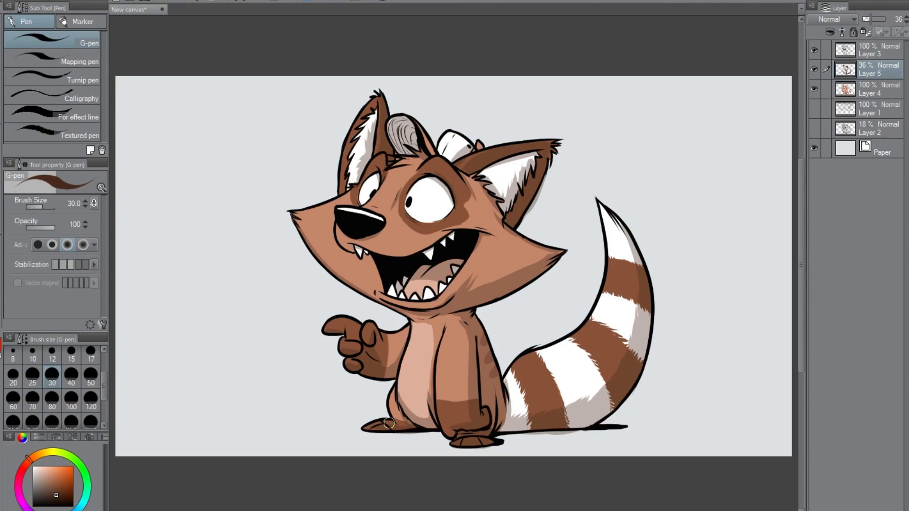
Add a highlight layer, draw fine size 8 strokes on the dark tail stripes, and move the layer above the inks.
{"action": "key", "text": "ctrl+shift+n"}
{"action": "left_click", "coordinate": [33, 466]}
{"action": "left_click", "coordinate": [13, 353]}
{"action": "left_click_drag", "start_coordinate": [516, 365], "coordinate": [524, 358]}
{"action": "left_click_drag", "start_coordinate": [529, 361], "coordinate": [538, 357]}
{"action": "left_click_drag", "start_coordinate": [611, 266], "coordinate": [615, 286]}
{"action": "left_click_drag", "start_coordinate": [865, 73], "coordinate": [864, 45]}
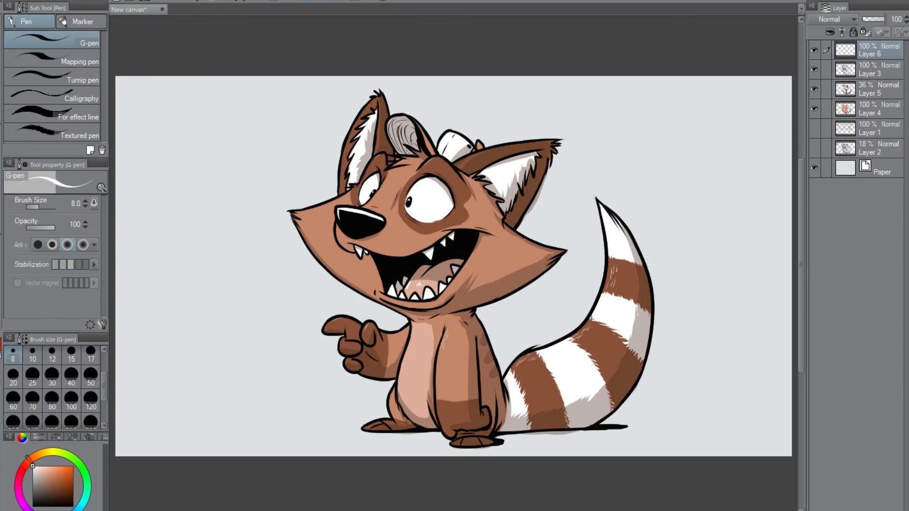
Add small black whisker dots to the muzzle on the Layer 3 inks.
{"action": "left_click", "coordinate": [869, 69]}
{"action": "left_click", "coordinate": [32, 506]}
{"action": "left_click", "coordinate": [339, 233]}
{"action": "left_click", "coordinate": [341, 238]}
Add a new layer directly beneath the Layer 4 colours for the background.
{"action": "left_click", "coordinate": [859, 53]}
{"action": "left_click_drag", "start_coordinate": [36, 469], "coordinate": [10, 441]}
{"action": "left_click", "coordinate": [870, 90]}
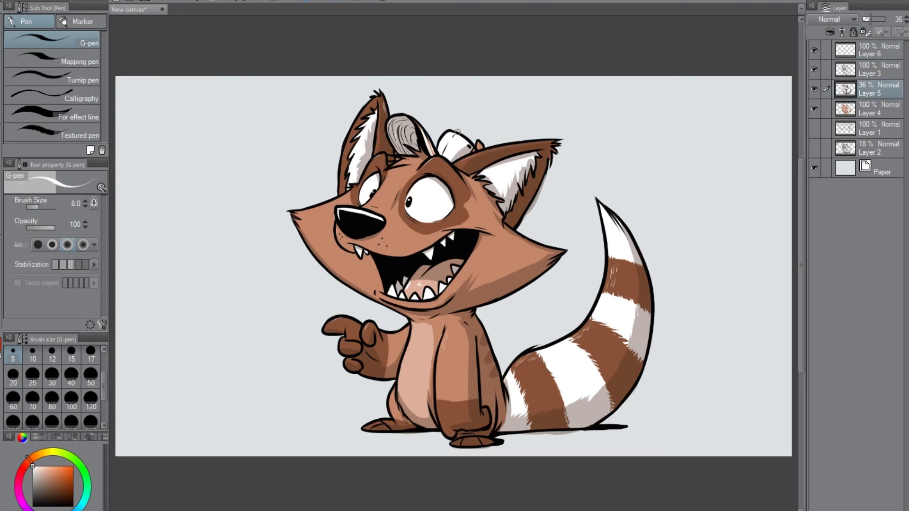
{"action": "left_click", "coordinate": [868, 137]}
{"action": "key", "text": "ctrl+shift+n"}
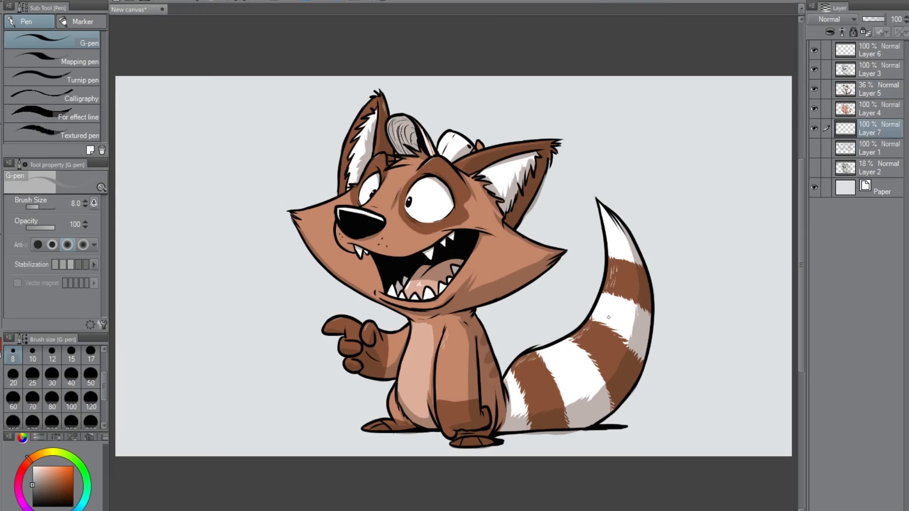
Sketch a long grey tabletop with a support behind the tail and a tall vertical post rising above it.
{"action": "left_click_drag", "start_coordinate": [546, 324], "coordinate": [693, 320]}
{"action": "mouse_move", "coordinate": [517, 320]}
{"action": "left_mouse_down"}
{"action": "mouse_move", "coordinate": [750, 317]}
{"action": "mouse_move", "coordinate": [737, 315]}
{"action": "left_mouse_up"}
{"action": "left_click_drag", "start_coordinate": [528, 328], "coordinate": [763, 325]}
{"action": "left_click_drag", "start_coordinate": [731, 331], "coordinate": [735, 430]}
{"action": "left_click_drag", "start_coordinate": [522, 316], "coordinate": [732, 313]}
{"action": "left_click_drag", "start_coordinate": [686, 146], "coordinate": [682, 313]}
{"action": "left_click_drag", "start_coordinate": [690, 223], "coordinate": [687, 312]}
{"action": "left_click_drag", "start_coordinate": [701, 97], "coordinate": [694, 312]}
Sketch horizontal shelf and floor lines at the lower right, and a wide sign panel on top of the post.
{"action": "left_click_drag", "start_coordinate": [734, 340], "coordinate": [792, 341]}
{"action": "left_click_drag", "start_coordinate": [732, 406], "coordinate": [788, 410]}
{"action": "left_click_drag", "start_coordinate": [606, 422], "coordinate": [791, 426]}
{"action": "left_click_drag", "start_coordinate": [693, 127], "coordinate": [781, 134]}
{"action": "left_click_drag", "start_coordinate": [674, 87], "coordinate": [791, 84]}
{"action": "left_click_drag", "start_coordinate": [674, 87], "coordinate": [674, 138]}
Sketch an upright display panel with short marks to the right of the post, and add lines beneath the table.
{"action": "left_click_drag", "start_coordinate": [733, 201], "coordinate": [786, 202]}
{"action": "left_click_drag", "start_coordinate": [731, 198], "coordinate": [733, 312]}
{"action": "mouse_move", "coordinate": [746, 213]}
{"action": "left_mouse_down"}
{"action": "mouse_move", "coordinate": [748, 237]}
{"action": "mouse_move", "coordinate": [768, 229]}
{"action": "left_mouse_up"}
{"action": "left_click_drag", "start_coordinate": [748, 253], "coordinate": [752, 268]}
{"action": "left_click_drag", "start_coordinate": [710, 330], "coordinate": [624, 402]}
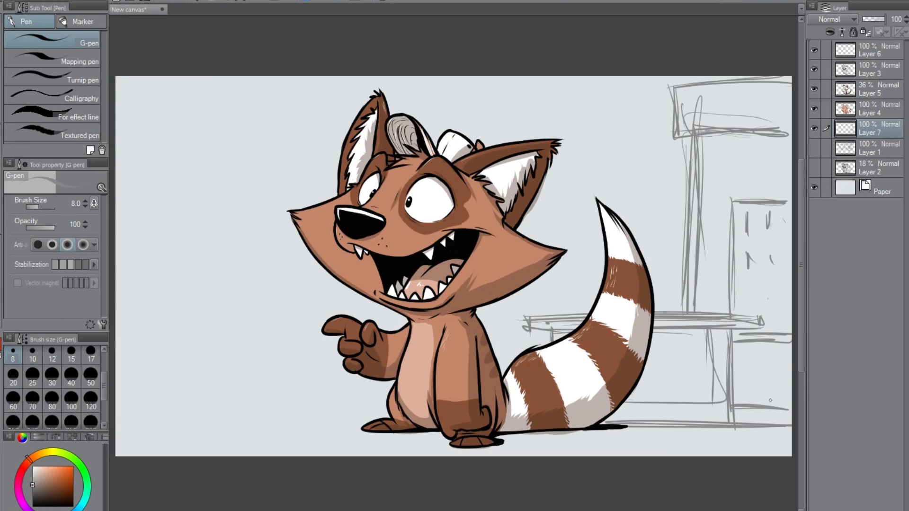
Sketch a tall post and crossbeam behind the character's right-hand ear, and a long draped table behind the pointing hand.
{"action": "left_click_drag", "start_coordinate": [547, 78], "coordinate": [563, 248]}
{"action": "left_click_drag", "start_coordinate": [550, 88], "coordinate": [690, 80]}
{"action": "mouse_move", "coordinate": [220, 372]}
{"action": "left_mouse_down"}
{"action": "mouse_move", "coordinate": [343, 367]}
{"action": "mouse_move", "coordinate": [348, 373]}
{"action": "left_mouse_up"}
{"action": "left_click_drag", "start_coordinate": [233, 375], "coordinate": [360, 370]}
{"action": "left_click_drag", "start_coordinate": [200, 420], "coordinate": [389, 414]}
{"action": "left_click_drag", "start_coordinate": [233, 324], "coordinate": [237, 420]}
{"action": "left_click_drag", "start_coordinate": [343, 368], "coordinate": [213, 370]}
{"action": "left_click_drag", "start_coordinate": [361, 374], "coordinate": [219, 380]}
{"action": "left_click_drag", "start_coordinate": [234, 331], "coordinate": [238, 365]}
{"action": "mouse_move", "coordinate": [201, 354]}
{"action": "left_mouse_down"}
{"action": "mouse_move", "coordinate": [338, 349]}
{"action": "mouse_move", "coordinate": [337, 335]}
{"action": "left_mouse_up"}
{"action": "left_click_drag", "start_coordinate": [208, 334], "coordinate": [213, 401]}
{"action": "left_click_drag", "start_coordinate": [213, 400], "coordinate": [387, 398]}
{"action": "mouse_move", "coordinate": [229, 336]}
{"action": "left_mouse_down"}
{"action": "mouse_move", "coordinate": [215, 144]}
{"action": "mouse_move", "coordinate": [209, 326]}
{"action": "left_mouse_up"}
Sketch an upright post and wide hanging panel above the table behind the face, with a floor line beside it.
{"action": "left_click_drag", "start_coordinate": [243, 142], "coordinate": [253, 331]}
{"action": "left_click_drag", "start_coordinate": [245, 158], "coordinate": [341, 150]}
{"action": "left_click_drag", "start_coordinate": [253, 238], "coordinate": [299, 234]}
{"action": "left_click_drag", "start_coordinate": [231, 117], "coordinate": [253, 161]}
{"action": "left_click_drag", "start_coordinate": [116, 392], "coordinate": [211, 384]}
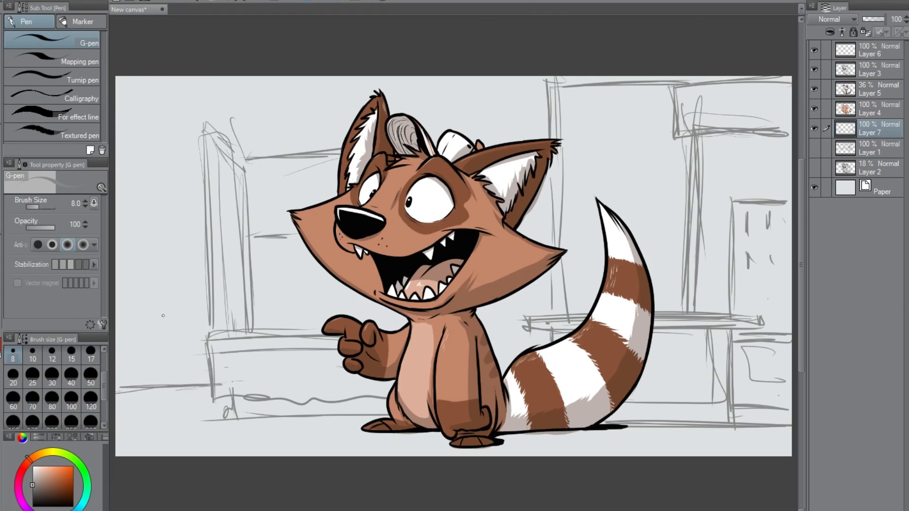
Sketch a second booth at the canvas's left edge with a table, post, large panel and small sign, and reinforce the floor lines.
{"action": "left_click_drag", "start_coordinate": [118, 322], "coordinate": [225, 318]}
{"action": "left_click_drag", "start_coordinate": [194, 313], "coordinate": [122, 306]}
{"action": "left_click_drag", "start_coordinate": [156, 143], "coordinate": [160, 303]}
{"action": "mouse_move", "coordinate": [195, 147]}
{"action": "left_mouse_down"}
{"action": "mouse_move", "coordinate": [156, 149]}
{"action": "mouse_move", "coordinate": [166, 324]}
{"action": "left_mouse_up"}
{"action": "left_click_drag", "start_coordinate": [166, 149], "coordinate": [116, 152]}
{"action": "left_click_drag", "start_coordinate": [116, 222], "coordinate": [166, 220]}
{"action": "left_click_drag", "start_coordinate": [162, 175], "coordinate": [165, 298]}
{"action": "left_click_drag", "start_coordinate": [179, 310], "coordinate": [210, 255]}
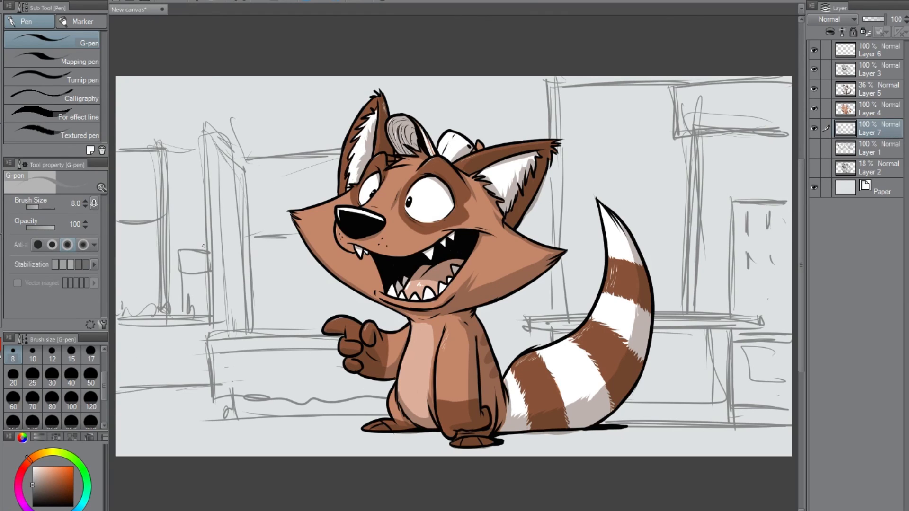
{"action": "left_click_drag", "start_coordinate": [120, 395], "coordinate": [212, 388]}
{"action": "mouse_move", "coordinate": [230, 400]}
{"action": "left_mouse_down"}
{"action": "mouse_move", "coordinate": [234, 422]}
{"action": "mouse_move", "coordinate": [338, 424]}
{"action": "left_mouse_up"}
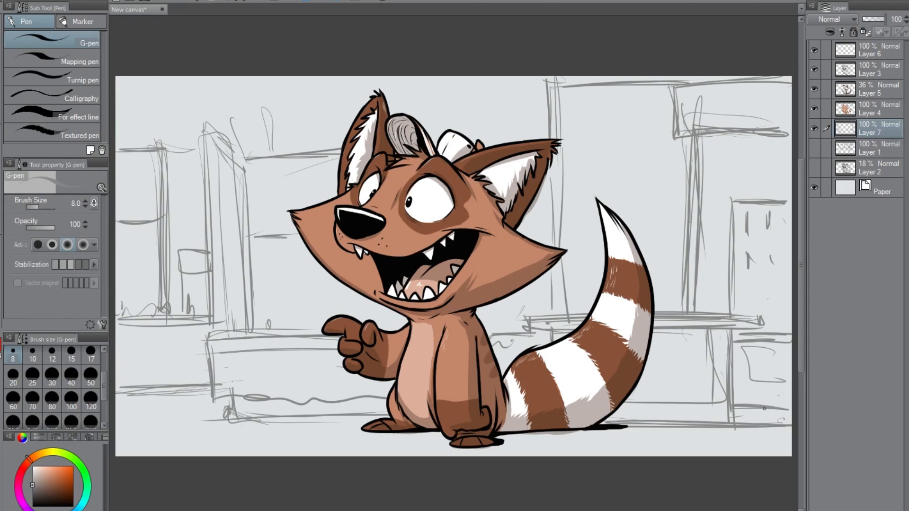
Add a new layer above the Layer 7 sketch and fill a rectangle over the tabletop behind the tail with grey.
{"action": "left_click", "coordinate": [872, 95]}
{"action": "key", "text": "w"}
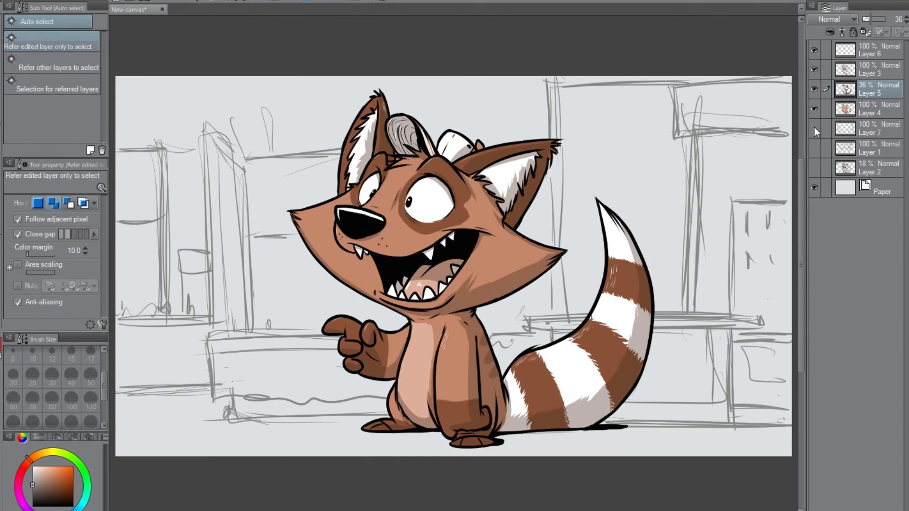
{"action": "left_click", "coordinate": [814, 129]}
{"action": "left_click", "coordinate": [871, 129]}
{"action": "key", "text": "ctrl+shift+n"}
{"action": "key", "text": "m"}
{"action": "left_click_drag", "start_coordinate": [524, 314], "coordinate": [762, 334]}
{"action": "key", "text": "alt+Delete"}
{"action": "key", "text": "ctrl+d"}
Fill the table front behind the tail, the sign panel and its vertical post with flat grey rectangles.
{"action": "left_click_drag", "start_coordinate": [551, 323], "coordinate": [732, 426]}
{"action": "left_click", "coordinate": [679, 442]}
{"action": "left_click_drag", "start_coordinate": [671, 82], "coordinate": [793, 134]}
{"action": "left_click", "coordinate": [746, 150]}
{"action": "left_click_drag", "start_coordinate": [687, 123], "coordinate": [700, 333]}
{"action": "left_click", "coordinate": [732, 347]}
Fill the upright display panel and the shelf blocks at the canvas's right edge with flat grey rectangles.
{"action": "left_click_drag", "start_coordinate": [731, 197], "coordinate": [793, 320]}
{"action": "left_click", "coordinate": [746, 336]}
{"action": "left_click", "coordinate": [632, 335]}
{"action": "left_click_drag", "start_coordinate": [722, 328], "coordinate": [793, 343]}
{"action": "left_click", "coordinate": [746, 359]}
{"action": "left_click", "coordinate": [631, 359]}
{"action": "left_click_drag", "start_coordinate": [738, 343], "coordinate": [791, 409]}
{"action": "left_click", "coordinate": [747, 425]}
Fill the tall post behind the right-hand ear and the long table behind the character with flat grey.
{"action": "left_click_drag", "start_coordinate": [543, 73], "coordinate": [558, 317]}
{"action": "left_click", "coordinate": [586, 334]}
{"action": "left_click_drag", "start_coordinate": [207, 328], "coordinate": [552, 401]}
{"action": "left_click", "coordinate": [419, 418]}
{"action": "left_click_drag", "start_coordinate": [234, 396], "coordinate": [582, 419]}
{"action": "left_click", "coordinate": [446, 436]}
{"action": "left_click", "coordinate": [235, 343]}
Fill the far-left booth's table, large panel, post and small sign with flat grey rectangles.
{"action": "mouse_move", "coordinate": [113, 313]}
{"action": "left_mouse_down"}
{"action": "mouse_move", "coordinate": [222, 327]}
{"action": "mouse_move", "coordinate": [229, 386]}
{"action": "left_mouse_up"}
{"action": "left_click", "coordinate": [237, 402]}
{"action": "left_click", "coordinate": [119, 403]}
{"action": "left_click_drag", "start_coordinate": [166, 145], "coordinate": [110, 225]}
{"action": "left_click", "coordinate": [239, 240]}
{"action": "left_click_drag", "start_coordinate": [163, 210], "coordinate": [174, 316]}
{"action": "left_click", "coordinate": [240, 332]}
{"action": "left_click_drag", "start_coordinate": [185, 246], "coordinate": [219, 273]}
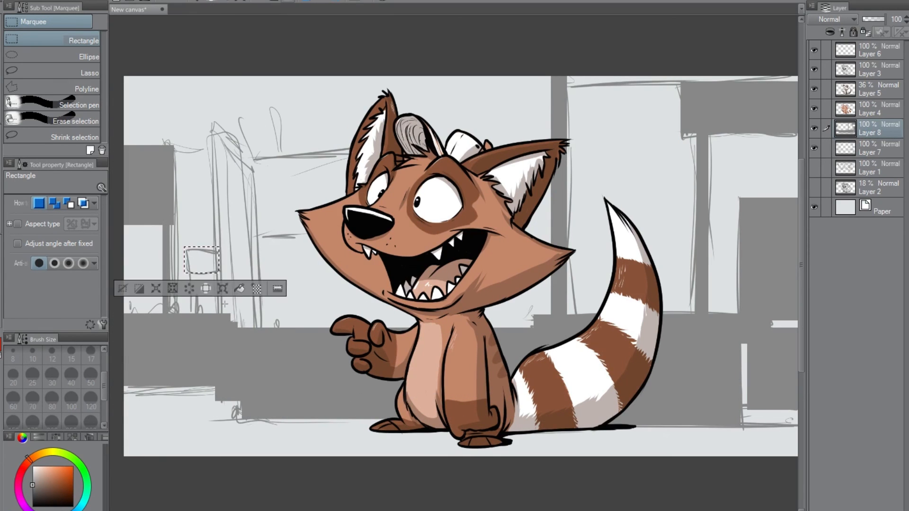
{"action": "left_click", "coordinate": [240, 288]}
Fill the posts and wide panel of the booth behind the face with grey, and draw a diagonal brace joining them.
{"action": "left_click_drag", "start_coordinate": [212, 126], "coordinate": [217, 318]}
{"action": "left_click", "coordinate": [254, 333]}
{"action": "left_click_drag", "start_coordinate": [250, 155], "coordinate": [540, 237]}
{"action": "left_click", "coordinate": [433, 253]}
{"action": "left_click_drag", "start_coordinate": [251, 223], "coordinate": [261, 329]}
{"action": "left_click", "coordinate": [294, 345]}
{"action": "left_click", "coordinate": [176, 346]}
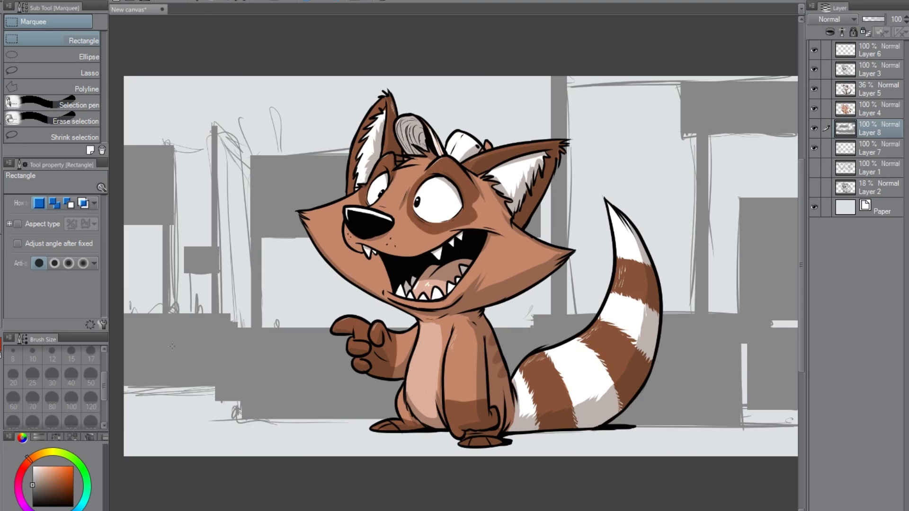
{"action": "key", "text": "p"}
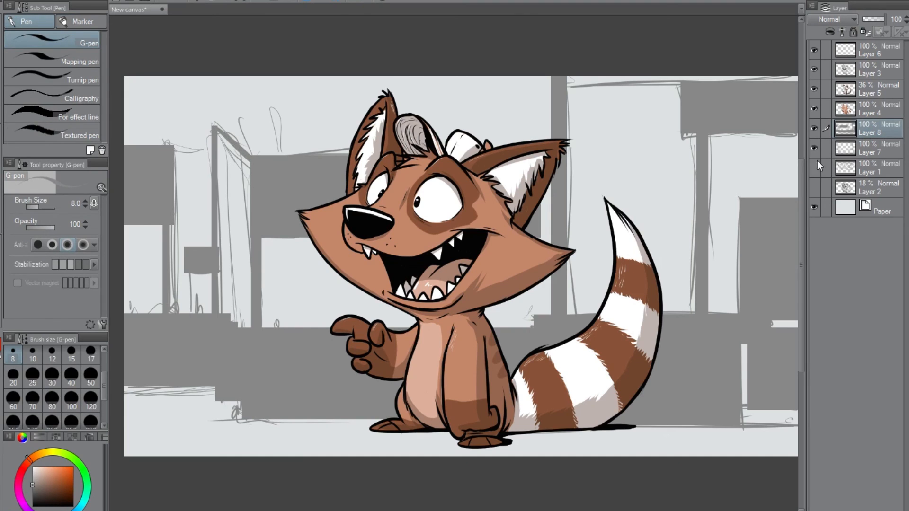
Hide the Layer 7 sketch, add a layer beneath the booth shapes, and fill a floor strip with darker grey.
{"action": "left_click", "coordinate": [814, 149]}
{"action": "left_click", "coordinate": [870, 149]}
{"action": "key", "text": "ctrl+shift+n"}
{"action": "key", "text": "m"}
{"action": "left_click_drag", "start_coordinate": [118, 471], "coordinate": [708, 415]}
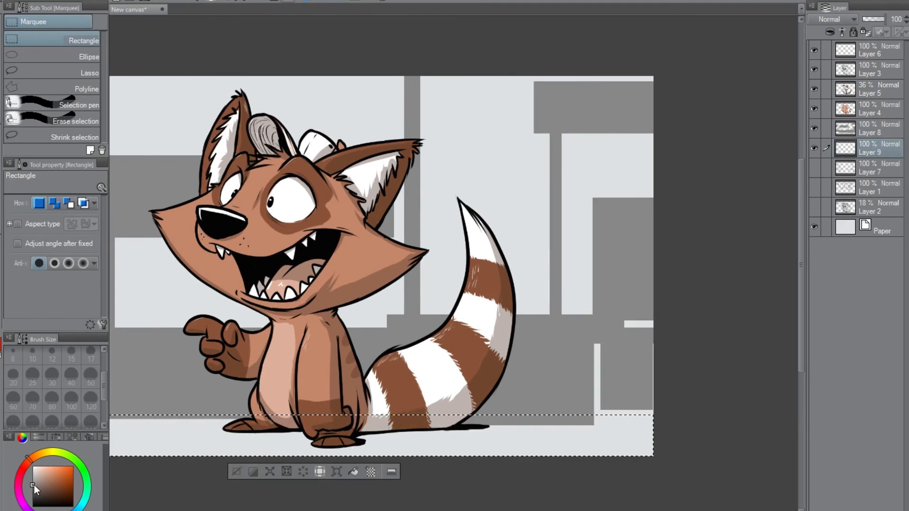
{"action": "left_click", "coordinate": [34, 489]}
{"action": "left_click", "coordinate": [353, 471]}
Extend the dark grey floor upward with filled rectangles at the canvas's lower right and lower left corners.
{"action": "left_click_drag", "start_coordinate": [566, 433], "coordinate": [686, 396]}
{"action": "left_click", "coordinate": [649, 447]}
{"action": "left_click_drag", "start_coordinate": [317, 407], "coordinate": [585, 413]}
{"action": "left_click_drag", "start_coordinate": [241, 443], "coordinate": [404, 386]}
{"action": "left_click", "coordinate": [364, 458]}
{"action": "key", "text": "ctrl+d"}
{"action": "left_click_drag", "start_coordinate": [606, 412], "coordinate": [475, 414]}
Add a layer beneath the floor and fill dark grey distant blocks behind the left booths' panel and tables.
{"action": "key", "text": "ctrl+shift+n"}
{"action": "left_click_drag", "start_coordinate": [119, 253], "coordinate": [216, 285]}
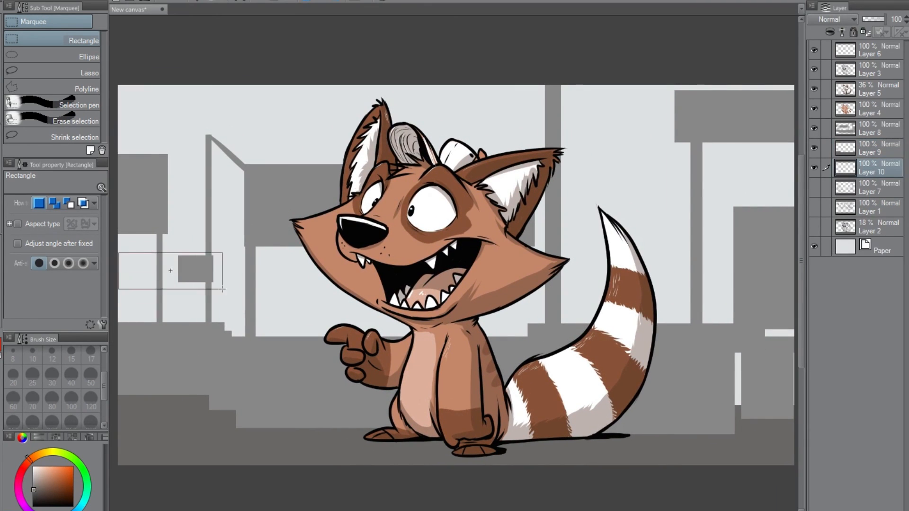
{"action": "left_click_drag", "start_coordinate": [214, 171], "coordinate": [369, 232]}
{"action": "left_click", "coordinate": [321, 247]}
{"action": "left_click_drag", "start_coordinate": [122, 293], "coordinate": [288, 339]}
{"action": "left_click", "coordinate": [242, 354]}
Fill dark grey distant blocks behind the tail and right display, and a panel behind the right sign.
{"action": "left_click_drag", "start_coordinate": [573, 294], "coordinate": [790, 338]}
{"action": "left_click", "coordinate": [743, 353]}
{"action": "left_click_drag", "start_coordinate": [669, 261], "coordinate": [792, 305]}
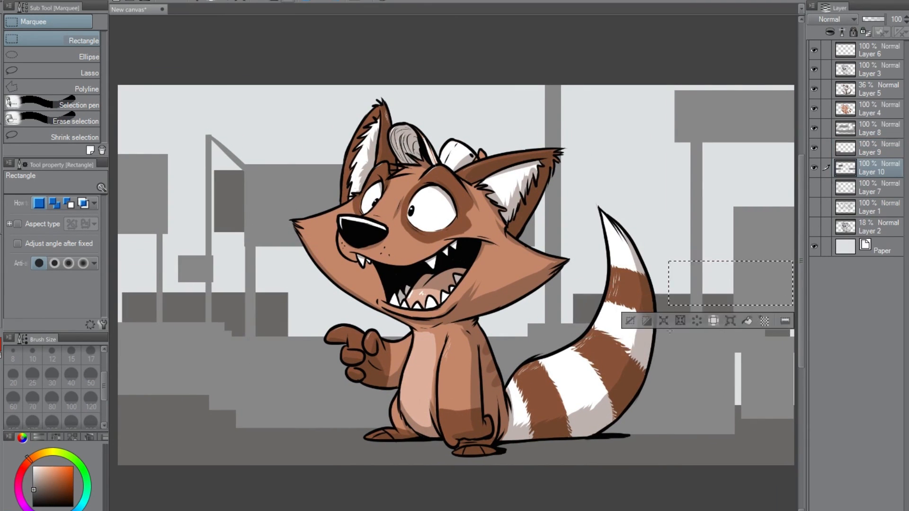
{"action": "left_click", "coordinate": [747, 321]}
{"action": "left_click_drag", "start_coordinate": [622, 119], "coordinate": [799, 180]}
{"action": "left_click", "coordinate": [738, 195]}
Fill dark grey distant blocks behind the right-hand ear and below the head, plus a wide banner at the upper left.
{"action": "left_click_drag", "start_coordinate": [423, 96], "coordinate": [592, 173]}
{"action": "left_click", "coordinate": [546, 188]}
{"action": "left_click_drag", "start_coordinate": [415, 313], "coordinate": [550, 341]}
{"action": "left_click", "coordinate": [522, 356]}
{"action": "left_click_drag", "start_coordinate": [118, 92], "coordinate": [328, 121]}
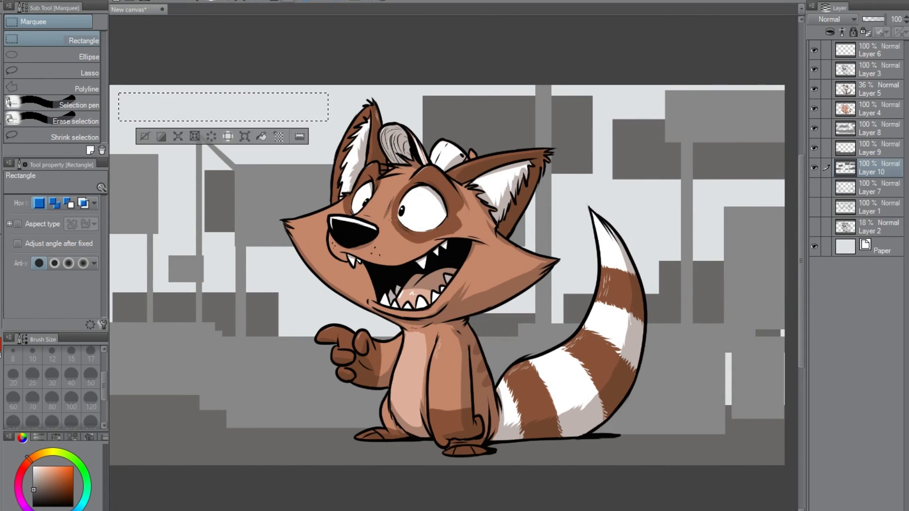
{"action": "left_click", "coordinate": [261, 136]}
Fill dark grey support posts and a second band under the upper-left banner, plus a large block behind the head.
{"action": "left_click_drag", "start_coordinate": [157, 108], "coordinate": [161, 339]}
{"action": "left_click", "coordinate": [235, 354]}
{"action": "left_click_drag", "start_coordinate": [273, 109], "coordinate": [284, 354]}
{"action": "left_click", "coordinate": [316, 371]}
{"action": "left_click_drag", "start_coordinate": [124, 115], "coordinate": [280, 139]}
{"action": "left_click", "coordinate": [240, 155]}
{"action": "left_click_drag", "start_coordinate": [417, 419], "coordinate": [498, 427]}
{"action": "left_click_drag", "start_coordinate": [385, 254], "coordinate": [615, 325]}
{"action": "left_click", "coordinate": [371, 337]}
Draw small speckle marks across the floor on Layer 9 with the G-pen.
{"action": "left_click", "coordinate": [876, 148]}
{"action": "key", "text": "p"}
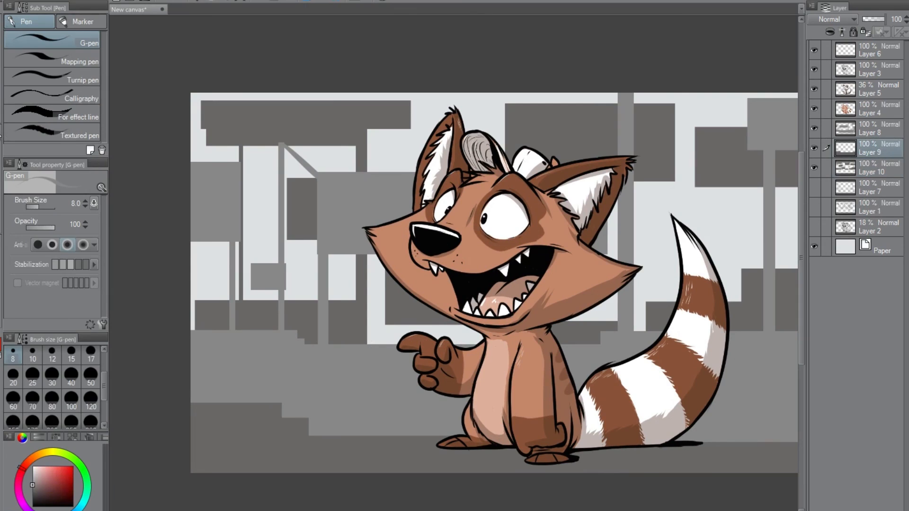
{"action": "left_click_drag", "start_coordinate": [708, 447], "coordinate": [600, 441]}
{"action": "left_click_drag", "start_coordinate": [707, 433], "coordinate": [751, 430]}
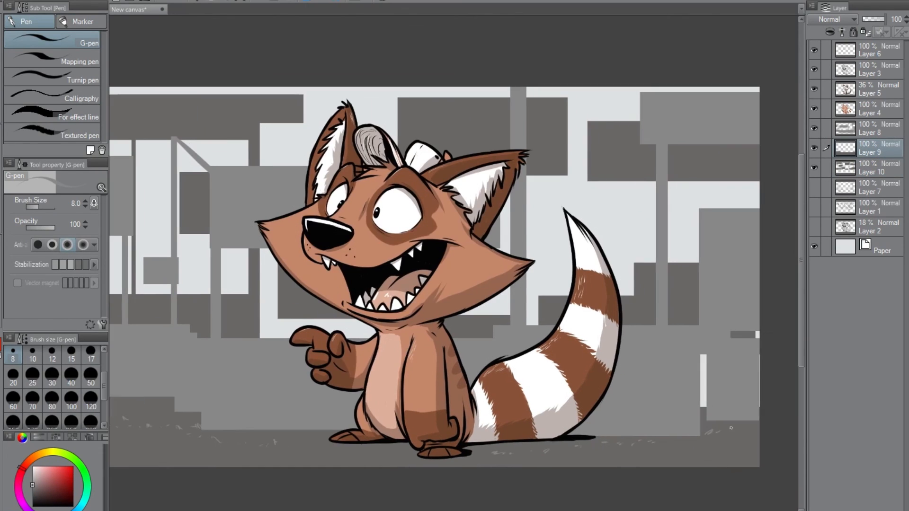
Paint over the light gaps beside the right display with the dark floor grey.
{"action": "left_click", "coordinate": [703, 425], "text": "alt"}
{"action": "left_click_drag", "start_coordinate": [702, 355], "coordinate": [701, 395]}
{"action": "left_click_drag", "start_coordinate": [756, 332], "coordinate": [758, 404]}
{"action": "scroll", "coordinate": [608, 412], "scroll_direction": "left", "scroll_amount": 3}
Add a new layer above Layer 2 and move it directly beneath the distant shapes on Layer 10.
{"action": "left_click", "coordinate": [814, 129]}
{"action": "left_click", "coordinate": [814, 129]}
{"action": "left_click", "coordinate": [814, 168]}
{"action": "left_click", "coordinate": [814, 167]}
{"action": "left_click", "coordinate": [871, 226]}
{"action": "key", "text": "ctrl+shift+n"}
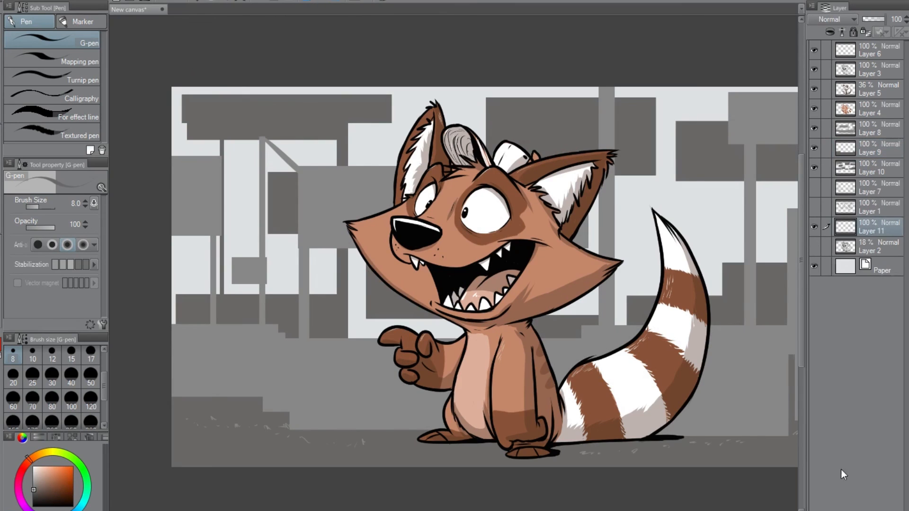
{"action": "left_click_drag", "start_coordinate": [871, 227], "coordinate": [871, 179]}
Apply a vertical foreground-to-background gradient to Layer 11, running from dark grey at the floor to light grey above.
{"action": "key", "text": "g"}
{"action": "left_click", "coordinate": [81, 52]}
{"action": "left_click", "coordinate": [1, 345]}
{"action": "left_click", "coordinate": [33, 468]}
{"action": "left_click", "coordinate": [33, 472]}
{"action": "left_click_drag", "start_coordinate": [338, 407], "coordinate": [342, 65]}
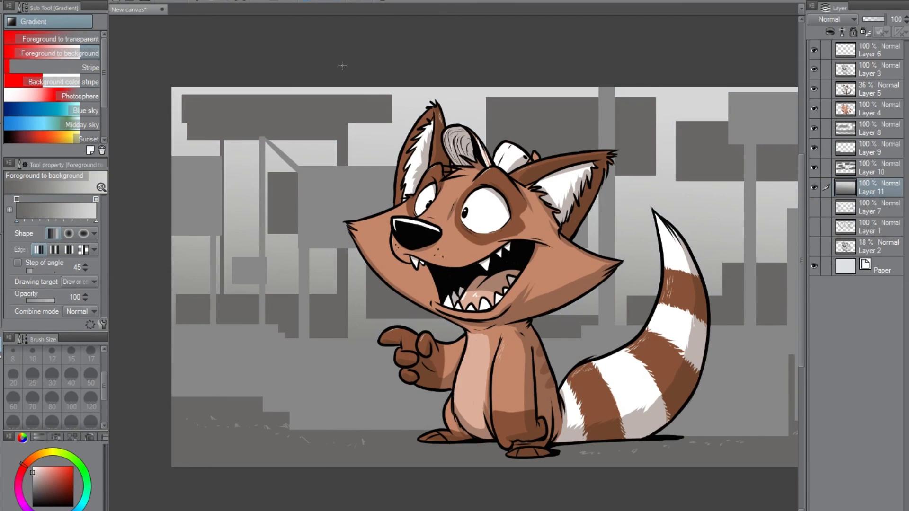
{"action": "left_click_drag", "start_coordinate": [601, 397], "coordinate": [549, 406]}
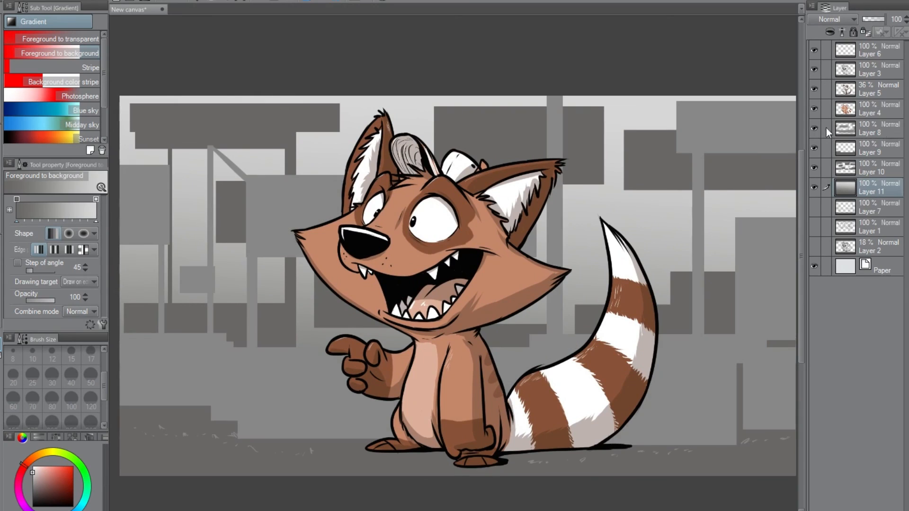
Lock Layer 8's transparent pixels, darken the booth shapes with a vertical gradient towards black, and draw thin black table edges.
{"action": "left_click", "coordinate": [875, 129]}
{"action": "left_click", "coordinate": [865, 31]}
{"action": "left_click_drag", "start_coordinate": [32, 472], "coordinate": [32, 506]}
{"action": "left_click_drag", "start_coordinate": [406, 90], "coordinate": [404, 227]}
{"action": "key", "text": "ctrl+z"}
{"action": "left_click_drag", "start_coordinate": [406, 51], "coordinate": [400, 502]}
{"action": "left_click_drag", "start_coordinate": [473, 402], "coordinate": [475, 342]}
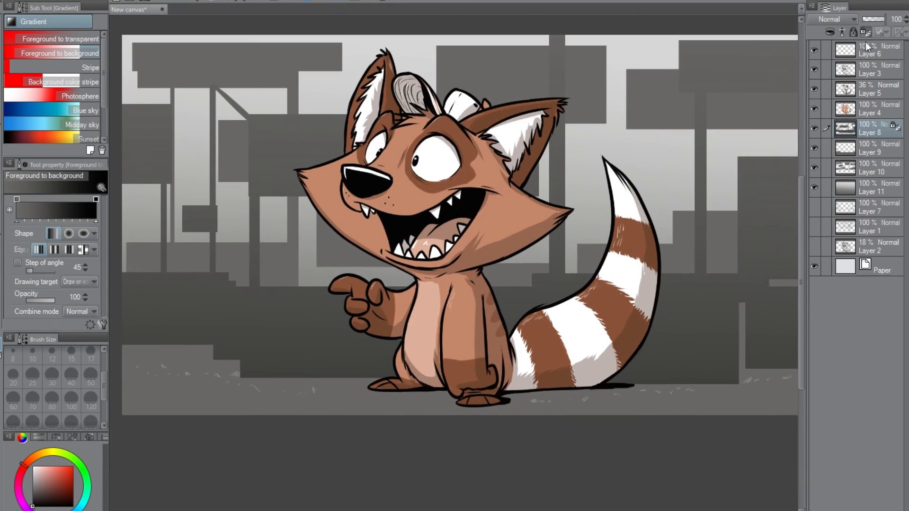
{"action": "key", "text": "p"}
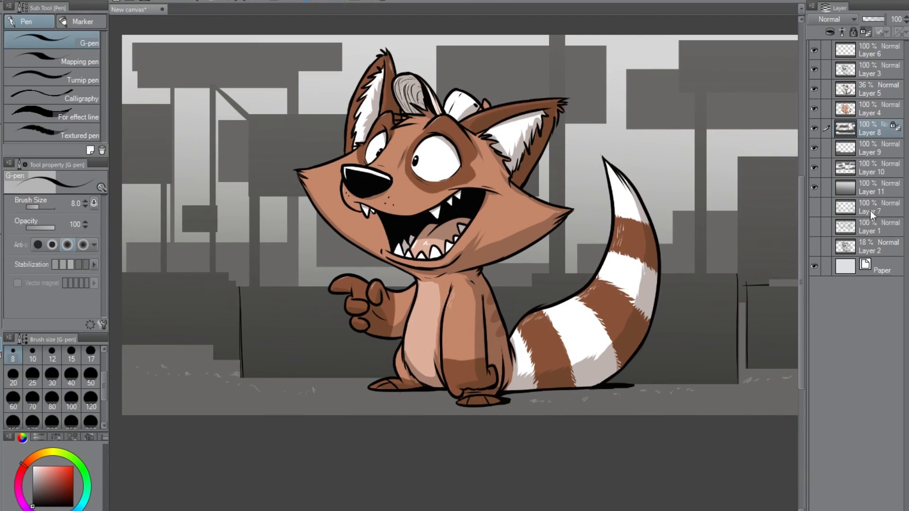
Move the Layer 7 sketch above Layer 8, show it, and darken its transparency-locked lines with a vertical gradient.
{"action": "left_click_drag", "start_coordinate": [846, 208], "coordinate": [846, 121]}
{"action": "left_click", "coordinate": [814, 129]}
{"action": "left_click", "coordinate": [865, 32]}
{"action": "key", "text": "g"}
{"action": "left_click_drag", "start_coordinate": [376, 50], "coordinate": [362, 460]}
Add a new layer above Layer 7 and sketch thin black booth edges, pillar lines and small table items on it.
{"action": "key", "text": "ctrl+shift+n"}
{"action": "mouse_move", "coordinate": [265, 285]}
{"action": "left_mouse_down"}
{"action": "mouse_move", "coordinate": [273, 288]}
{"action": "mouse_move", "coordinate": [272, 270]}
{"action": "left_mouse_up"}
{"action": "key", "text": "ctrl+z"}
{"action": "key", "text": "p"}
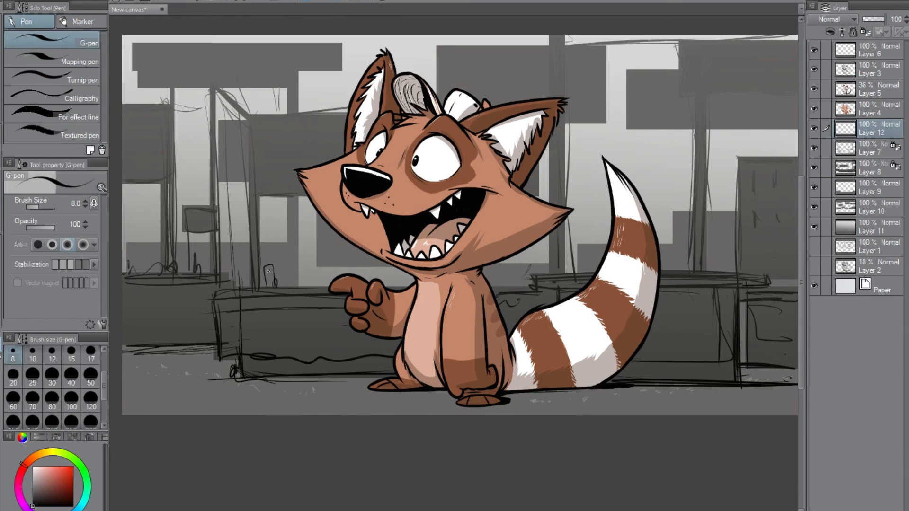
{"action": "left_click_drag", "start_coordinate": [246, 115], "coordinate": [338, 114]}
{"action": "left_click_drag", "start_coordinate": [255, 196], "coordinate": [305, 190]}
{"action": "left_click_drag", "start_coordinate": [565, 120], "coordinate": [564, 207]}
{"action": "left_click_drag", "start_coordinate": [548, 156], "coordinate": [548, 203]}
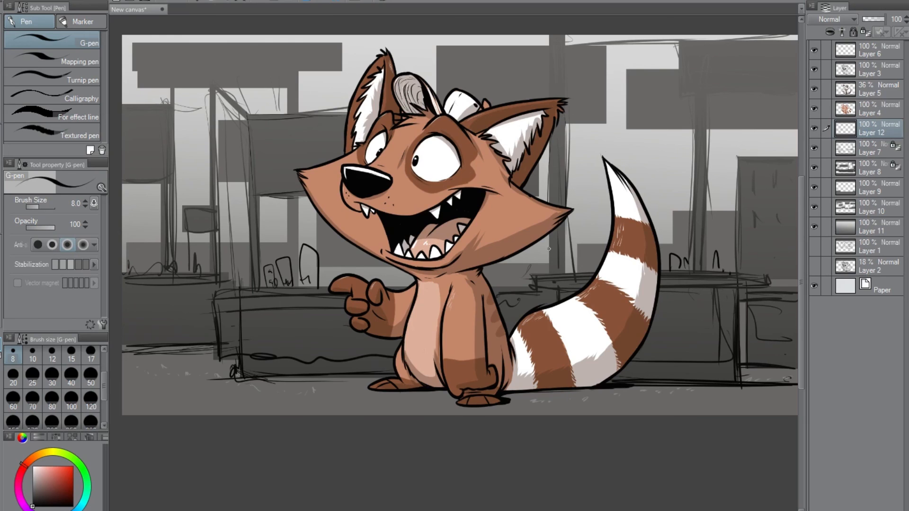
Unlock Layer 7's transparent pixels and scribble hatched merchandise on Layer 12 along the table beside the character's tail.
{"action": "left_click", "coordinate": [870, 148]}
{"action": "left_click", "coordinate": [865, 32]}
{"action": "left_click_drag", "start_coordinate": [242, 332], "coordinate": [240, 356]}
{"action": "left_click", "coordinate": [870, 169]}
{"action": "left_click", "coordinate": [846, 133]}
{"action": "left_click_drag", "start_coordinate": [672, 232], "coordinate": [688, 254]}
{"action": "left_click_drag", "start_coordinate": [580, 270], "coordinate": [605, 245]}
{"action": "left_click_drag", "start_coordinate": [588, 234], "coordinate": [599, 241]}
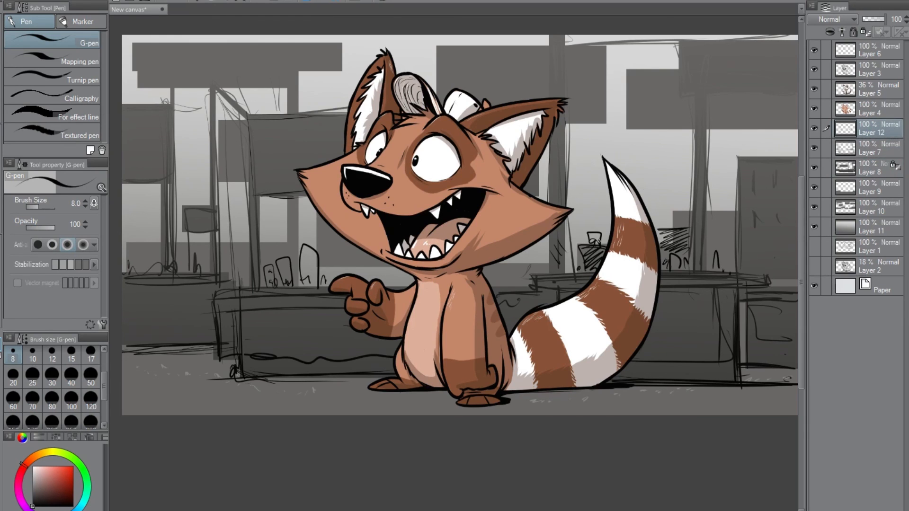
Draw horizontal detail lines on the far-right board and outline the central hanging sign and its pillar on Layer 12.
{"action": "left_click_drag", "start_coordinate": [748, 233], "coordinate": [793, 230]}
{"action": "left_click_drag", "start_coordinate": [746, 246], "coordinate": [794, 243]}
{"action": "left_click_drag", "start_coordinate": [756, 277], "coordinate": [797, 268]}
{"action": "left_click_drag", "start_coordinate": [436, 45], "coordinate": [436, 95]}
{"action": "left_click_drag", "start_coordinate": [606, 40], "coordinate": [606, 125]}
{"action": "left_click_drag", "start_coordinate": [554, 36], "coordinate": [556, 189]}
{"action": "left_click_drag", "start_coordinate": [438, 45], "coordinate": [509, 44]}
Outline the large upper-right sign with its post and letter DESIGN across it in thin black lines.
{"action": "left_click_drag", "start_coordinate": [679, 36], "coordinate": [695, 265]}
{"action": "left_click_drag", "start_coordinate": [682, 39], "coordinate": [797, 38]}
{"action": "left_click_drag", "start_coordinate": [701, 93], "coordinate": [797, 92]}
{"action": "left_click_drag", "start_coordinate": [690, 53], "coordinate": [692, 89]}
{"action": "left_click_drag", "start_coordinate": [684, 53], "coordinate": [693, 89]}
{"action": "left_click_drag", "start_coordinate": [709, 57], "coordinate": [721, 85]}
{"action": "left_click_drag", "start_coordinate": [740, 58], "coordinate": [727, 85]}
{"action": "mouse_move", "coordinate": [759, 60]}
{"action": "left_mouse_down"}
{"action": "mouse_move", "coordinate": [757, 78]}
{"action": "mouse_move", "coordinate": [788, 52]}
{"action": "left_mouse_up"}
Outline the sign beneath DESIGN and the hanging signs and posts of the booths on the left of the picture.
{"action": "left_click_drag", "start_coordinate": [630, 70], "coordinate": [683, 65]}
{"action": "left_click_drag", "start_coordinate": [630, 128], "coordinate": [797, 127]}
{"action": "left_click_drag", "start_coordinate": [133, 48], "coordinate": [135, 90]}
{"action": "mouse_move", "coordinate": [137, 44]}
{"action": "left_mouse_down"}
{"action": "mouse_move", "coordinate": [352, 43]}
{"action": "mouse_move", "coordinate": [340, 71]}
{"action": "left_mouse_up"}
{"action": "left_click_drag", "start_coordinate": [298, 70], "coordinate": [351, 70]}
{"action": "left_click_drag", "start_coordinate": [209, 89], "coordinate": [210, 188]}
{"action": "left_click_drag", "start_coordinate": [123, 108], "coordinate": [178, 105]}
{"action": "left_click_drag", "start_coordinate": [143, 186], "coordinate": [142, 271]}
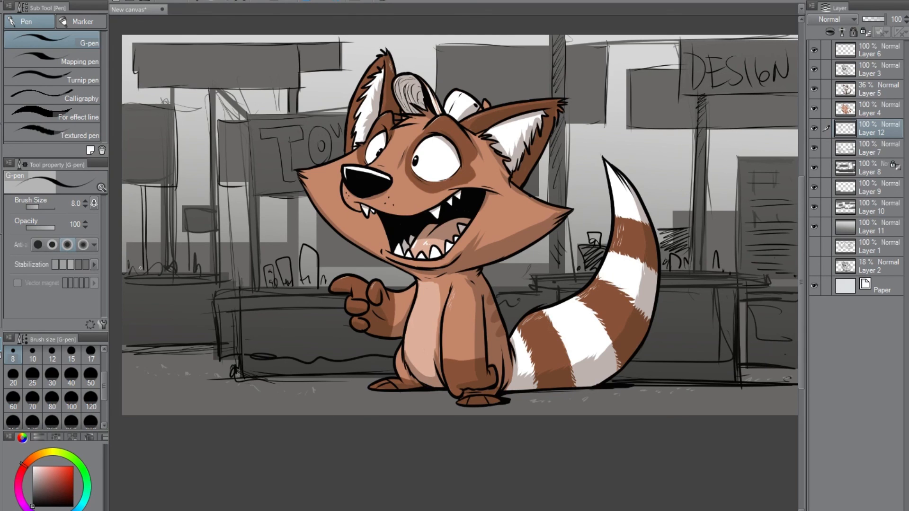
Hide the character layers and draw the table edges and rectangular booth panel behind the character on Layer 12.
{"action": "left_click_drag", "start_coordinate": [455, 213], "coordinate": [459, 243]}
{"action": "left_click_drag", "start_coordinate": [813, 109], "coordinate": [814, 50]}
{"action": "left_click", "coordinate": [815, 129]}
{"action": "left_click", "coordinate": [815, 129]}
{"action": "left_click_drag", "start_coordinate": [424, 327], "coordinate": [554, 322]}
{"action": "mouse_move", "coordinate": [421, 339]}
{"action": "left_mouse_down"}
{"action": "mouse_move", "coordinate": [551, 333]}
{"action": "mouse_move", "coordinate": [488, 383]}
{"action": "left_mouse_up"}
{"action": "left_click_drag", "start_coordinate": [323, 236], "coordinate": [325, 302]}
{"action": "mouse_move", "coordinate": [323, 236]}
{"action": "left_mouse_down"}
{"action": "mouse_move", "coordinate": [444, 235]}
{"action": "mouse_move", "coordinate": [448, 301]}
{"action": "left_mouse_up"}
{"action": "left_click_drag", "start_coordinate": [447, 296], "coordinate": [555, 292]}
Finish lettering the TOYS booth sign behind the character and show Layers 3, 5 and 4 again.
{"action": "left_click_drag", "start_coordinate": [391, 164], "coordinate": [368, 204]}
{"action": "left_click_drag", "start_coordinate": [412, 169], "coordinate": [415, 204]}
{"action": "left_click_drag", "start_coordinate": [411, 171], "coordinate": [438, 201]}
{"action": "mouse_move", "coordinate": [471, 170]}
{"action": "left_mouse_down"}
{"action": "mouse_move", "coordinate": [474, 199]}
{"action": "mouse_move", "coordinate": [488, 179]}
{"action": "left_mouse_up"}
{"action": "left_click_drag", "start_coordinate": [507, 180], "coordinate": [506, 181]}
{"action": "left_click_drag", "start_coordinate": [517, 174], "coordinate": [538, 185]}
{"action": "left_click_drag", "start_coordinate": [814, 108], "coordinate": [814, 69]}
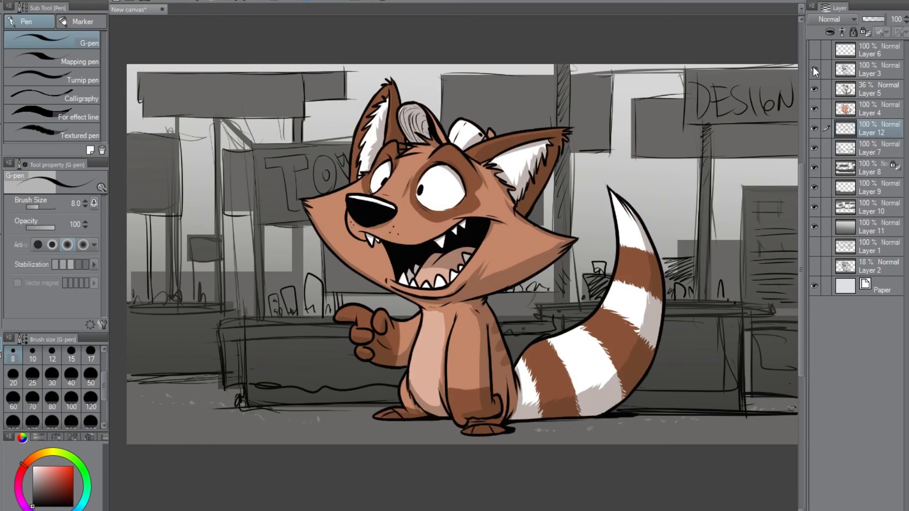
Add a new layer above Layer 8 and fill it with a vertical gradient from red at the floor to yellow above.
{"action": "left_click", "coordinate": [869, 170]}
{"action": "key", "text": "ctrl+shift+n"}
{"action": "left_click", "coordinate": [47, 452]}
{"action": "left_click", "coordinate": [70, 468]}
{"action": "key", "text": "x"}
{"action": "left_click_drag", "start_coordinate": [64, 489], "coordinate": [64, 467]}
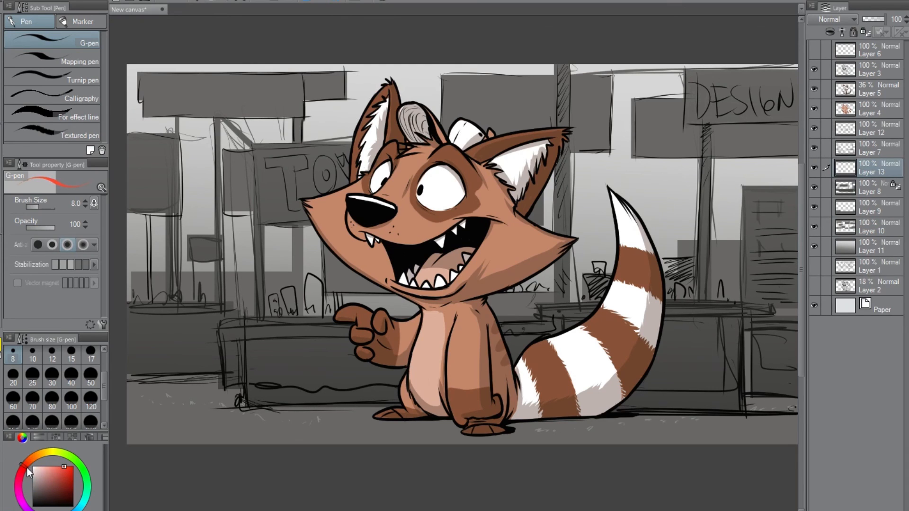
{"action": "key", "text": "g"}
{"action": "left_click_drag", "start_coordinate": [421, 474], "coordinate": [421, 34]}
Set the red-to-yellow gradient layer's blending mode to Screen at 100% opacity.
{"action": "left_click", "coordinate": [833, 19]}
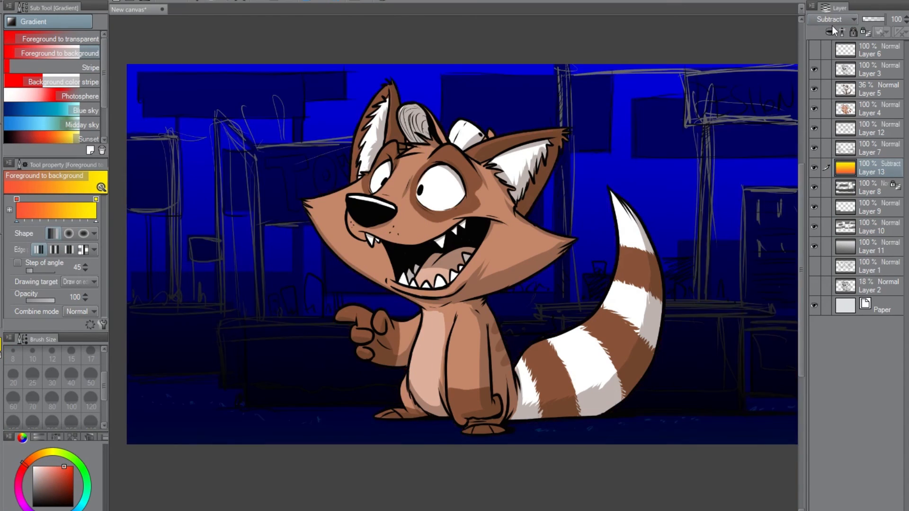
{"action": "left_click", "coordinate": [833, 121]}
{"action": "left_click_drag", "start_coordinate": [880, 19], "coordinate": [886, 20]}
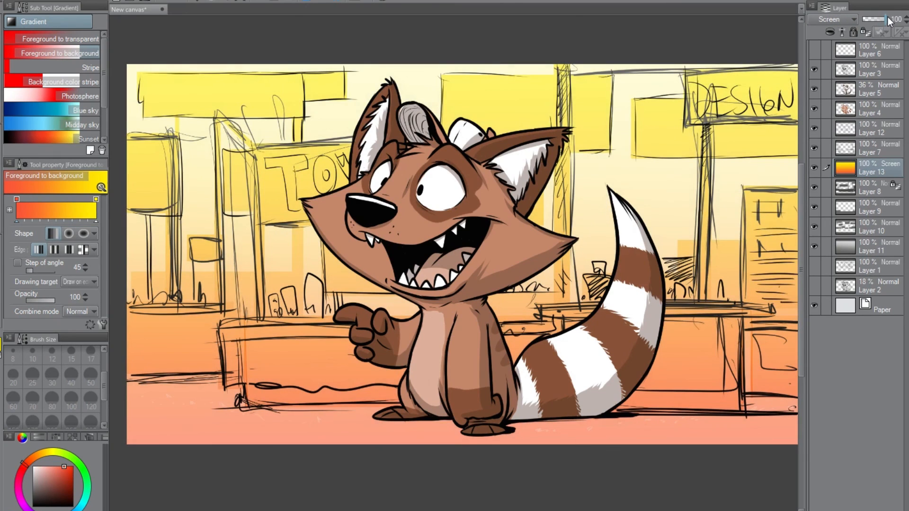
Select character Layers 3, 5 and 4 together and move the character to the right across the booth background.
{"action": "key", "text": "k"}
{"action": "left_click", "coordinate": [873, 93]}
{"action": "left_click", "coordinate": [873, 74]}
{"action": "left_click", "coordinate": [873, 112], "text": "shift"}
{"action": "left_click_drag", "start_coordinate": [580, 361], "coordinate": [711, 368]}
Lower the opacity of all background layers, from Layer 12 down to Layer 11, to 67% and make the paper colour white.
{"action": "scroll", "coordinate": [702, 357], "scroll_direction": "down", "scroll_amount": 1}
{"action": "left_click", "coordinate": [889, 164]}
{"action": "left_click", "coordinate": [880, 130]}
{"action": "left_click", "coordinate": [877, 248], "text": "shift"}
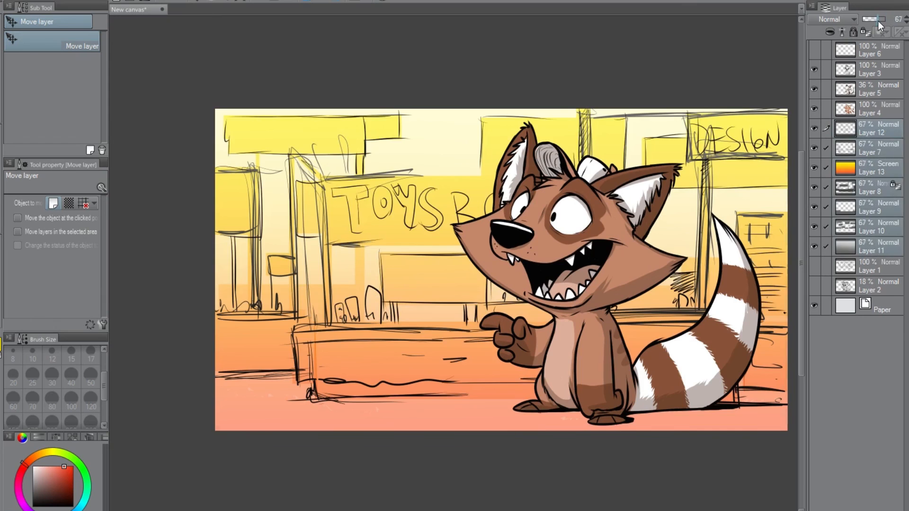
{"action": "left_click", "coordinate": [877, 19]}
{"action": "double_click", "coordinate": [848, 305]}
Add a new layer directly above Layer 3.
{"action": "left_click", "coordinate": [873, 70]}
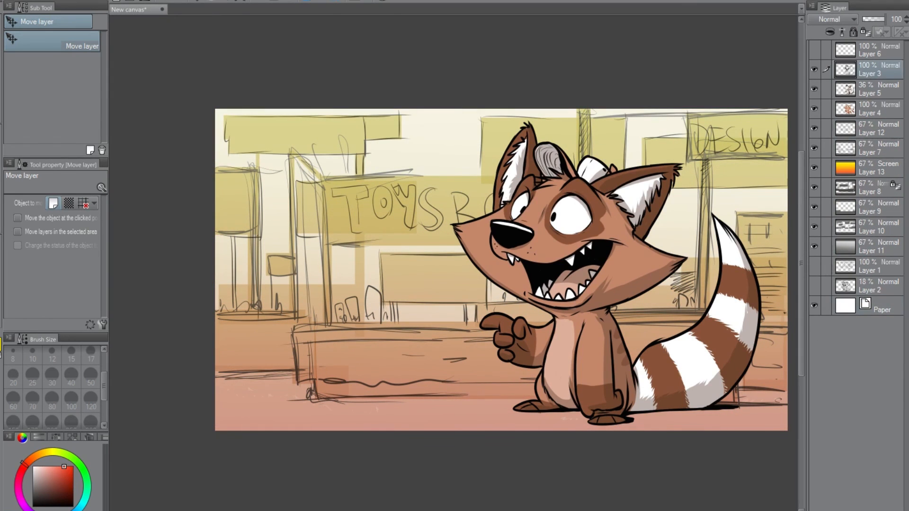
{"action": "key", "text": "ctrl+shift+n"}
{"action": "key", "text": "t"}
Add a layer above Layer 13, paint a black ground shadow under the character with an 80-size G-pen, and set its opacity to 31%.
{"action": "left_click", "coordinate": [869, 193]}
{"action": "key", "text": "ctrl+shift+n"}
{"action": "key", "text": "p"}
{"action": "left_click", "coordinate": [33, 506]}
{"action": "left_click", "coordinate": [52, 400]}
{"action": "left_click_drag", "start_coordinate": [505, 410], "coordinate": [752, 408]}
{"action": "left_click_drag", "start_coordinate": [606, 420], "coordinate": [663, 418]}
{"action": "left_click_drag", "start_coordinate": [752, 408], "coordinate": [634, 408]}
{"action": "left_click", "coordinate": [869, 20]}
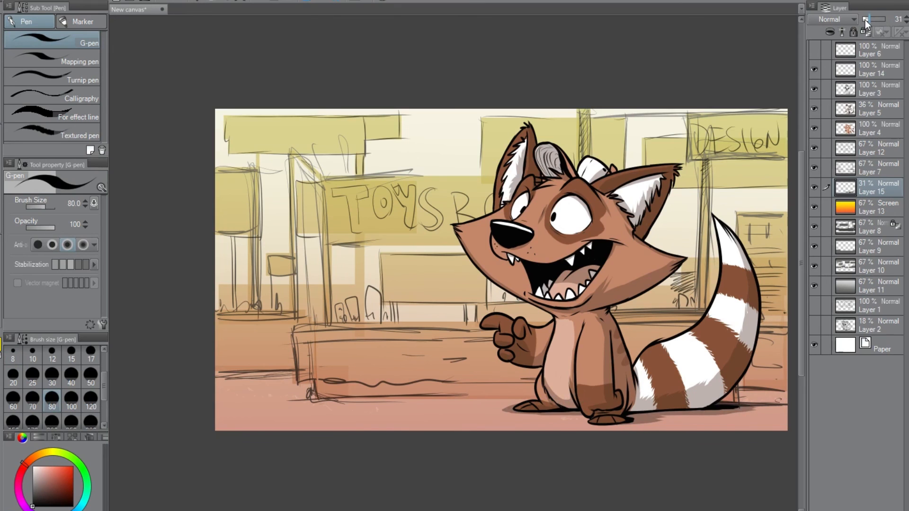
Try drawing an elliptical speech balloon above Layer 6 beside the character's head, undoing each attempt.
{"action": "left_click", "coordinate": [2, 269]}
{"action": "left_click", "coordinate": [876, 72]}
{"action": "left_click", "coordinate": [875, 51]}
{"action": "left_click_drag", "start_coordinate": [252, 137], "coordinate": [422, 251]}
{"action": "key", "text": "ctrl+z"}
{"action": "left_click", "coordinate": [33, 467]}
{"action": "left_click", "coordinate": [38, 55]}
{"action": "mouse_move", "coordinate": [272, 132]}
{"action": "left_mouse_down"}
{"action": "mouse_move", "coordinate": [455, 232]}
{"action": "mouse_move", "coordinate": [489, 223]}
{"action": "left_mouse_up"}
{"action": "key", "text": "ctrl+z"}
{"action": "left_click", "coordinate": [1, 344]}
{"action": "left_click", "coordinate": [33, 505]}
{"action": "left_click_drag", "start_coordinate": [273, 153], "coordinate": [445, 230]}
{"action": "key", "text": "ctrl+z"}
Draw a white elliptical speech balloon with a black outline beside the character's head and add a tail pointing to its snout.
{"action": "left_click", "coordinate": [32, 506]}
{"action": "left_click_drag", "start_coordinate": [263, 124], "coordinate": [483, 224]}
{"action": "left_click", "coordinate": [56, 118]}
{"action": "key", "text": "k"}
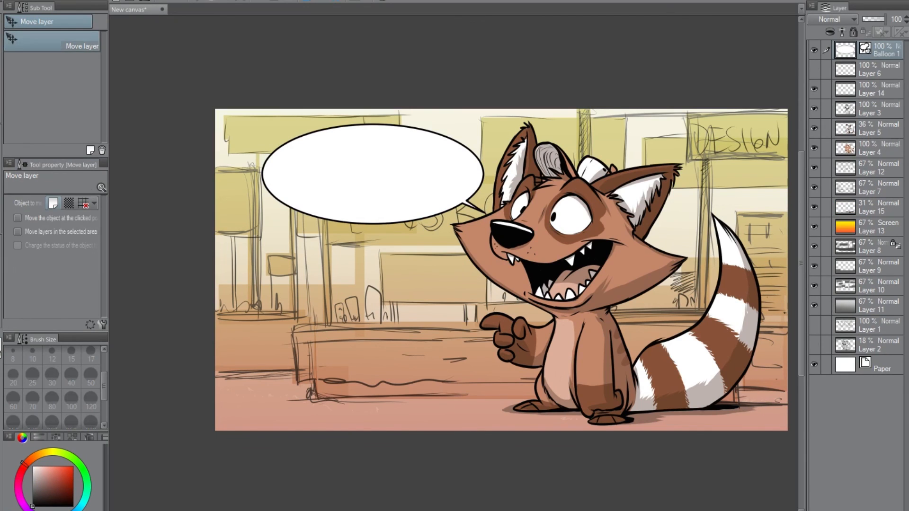
Add a new layer above the balloon and hand-letter CONVENTIONS in its upper part with a 25-size black G-pen.
{"action": "key", "text": "ctrl+shift+n"}
{"action": "key", "text": "p"}
{"action": "left_click", "coordinate": [32, 376]}
{"action": "left_click_drag", "start_coordinate": [320, 144], "coordinate": [366, 146]}
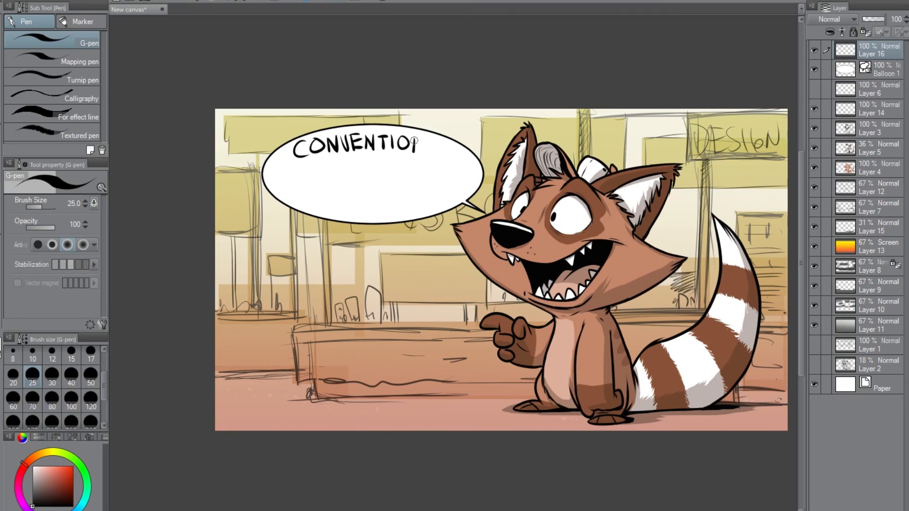
Hand-letter a large RULE! beneath CONVENTIONS inside the speech balloon.
{"action": "left_click_drag", "start_coordinate": [302, 171], "coordinate": [310, 207]}
{"action": "mouse_move", "coordinate": [285, 172]}
{"action": "left_mouse_down"}
{"action": "mouse_move", "coordinate": [348, 205]}
{"action": "mouse_move", "coordinate": [381, 203]}
{"action": "left_mouse_up"}
{"action": "left_click_drag", "start_coordinate": [384, 159], "coordinate": [403, 204]}
{"action": "left_click_drag", "start_coordinate": [403, 187], "coordinate": [436, 193]}
{"action": "left_click_drag", "start_coordinate": [445, 156], "coordinate": [441, 186]}
{"action": "left_click", "coordinate": [442, 198]}
{"action": "left_click_drag", "start_coordinate": [302, 184], "coordinate": [316, 185]}
Show Layer 6 and shift its contents slightly to the left.
{"action": "left_click", "coordinate": [814, 70]}
{"action": "left_click", "coordinate": [814, 70]}
{"action": "left_click", "coordinate": [813, 89]}
{"action": "left_click", "coordinate": [873, 89]}
{"action": "left_click", "coordinate": [2, 68]}
{"action": "left_click_drag", "start_coordinate": [566, 339], "coordinate": [547, 337]}
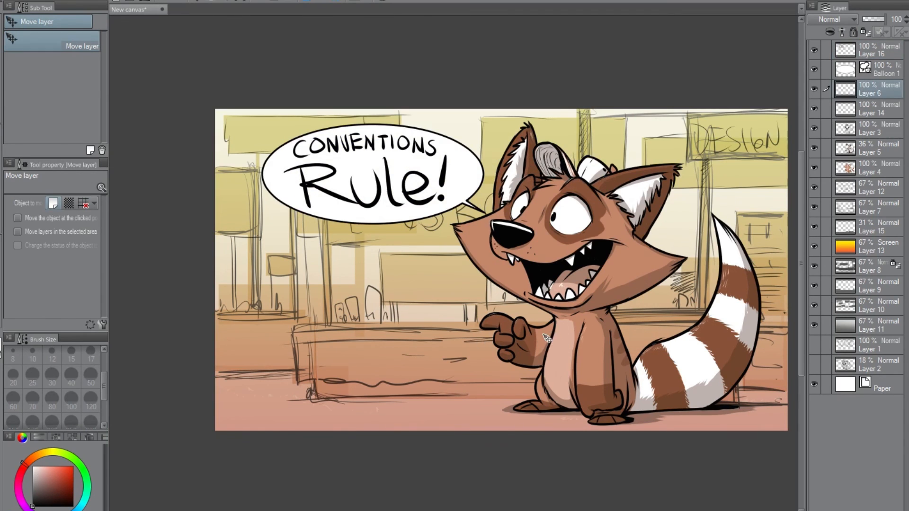